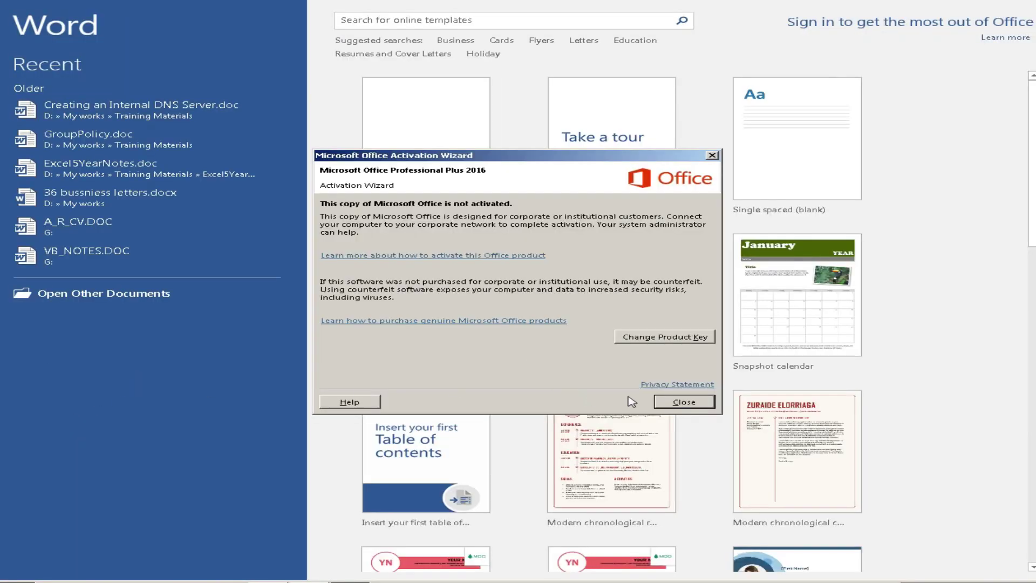
Step: Dismiss the activation wizard, create a blank document and paste the "Microsoft Word Basic shortcut keys" list into it
{"action": "left_click", "coordinate": [681, 402]}
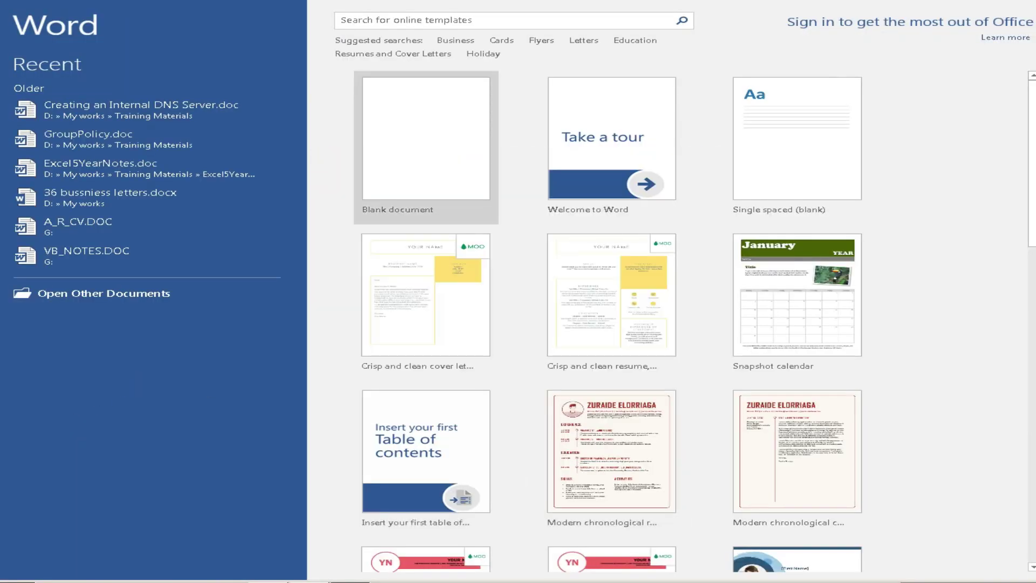
{"action": "left_click", "coordinate": [421, 166]}
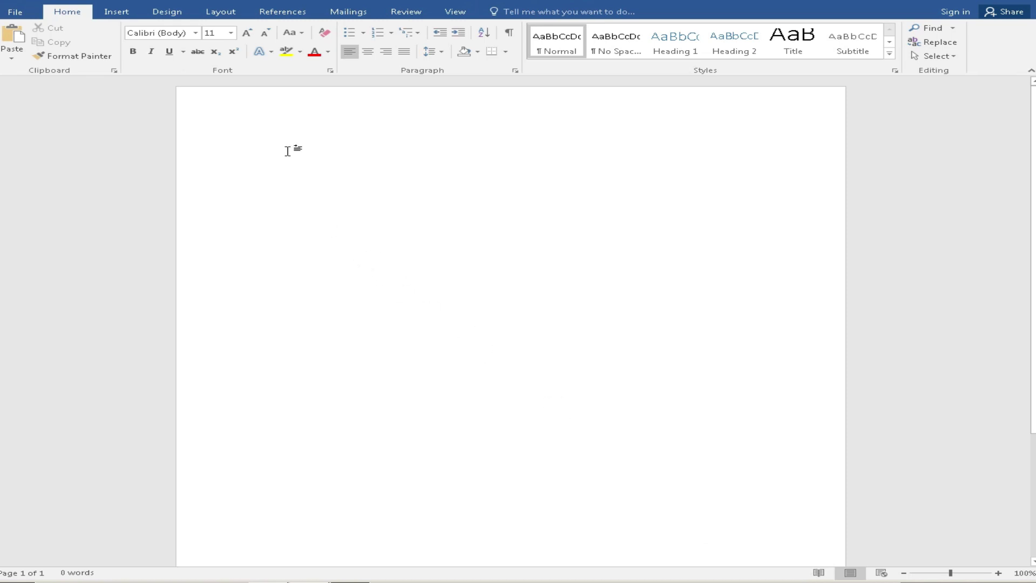
{"action": "type", "text": "Microsoft Word Basic shortcut keys Navigation Shortcuts: Ctrl + Right Arrow: Move one word to the right. Ctrl + Left Arrow: Move one word to the left. Ctrl + Up Arrow: Move to the beginning of the paragraph. Ctrl + Down Arrow: Move to the end of the paragraph. Home: Move to the beginning of the line. End: Move to the end of the line. Ctrl + Home: Move to the beginning of the document. Ctrl + End: Move to the end of the document. Selection Shortcuts: Shift + Right/Left Arrow: Select one character to the right/left. Shift + Up/Down Arrow: Select one line up/down. Ctrl + Shift + Right/Left Arrow: Select one word to the right/left. Shift + Home: Select from the cursor position to the beginning of the line. Shift + End: Select from the cursor position to the end of the line. Ctrl + Shift + Home/End: Select from the cursor position to the beginning/end of the document. Editing Shortcuts: Ctrl + X: Cut selected text. Ctrl + C: Copy selected text. Ctrl + V: Paste cut or copied text. Ctrl + Z: Undo the last action. Ctrl + Y: Redo the last undone action. Ctrl + A: Select the entire document."}
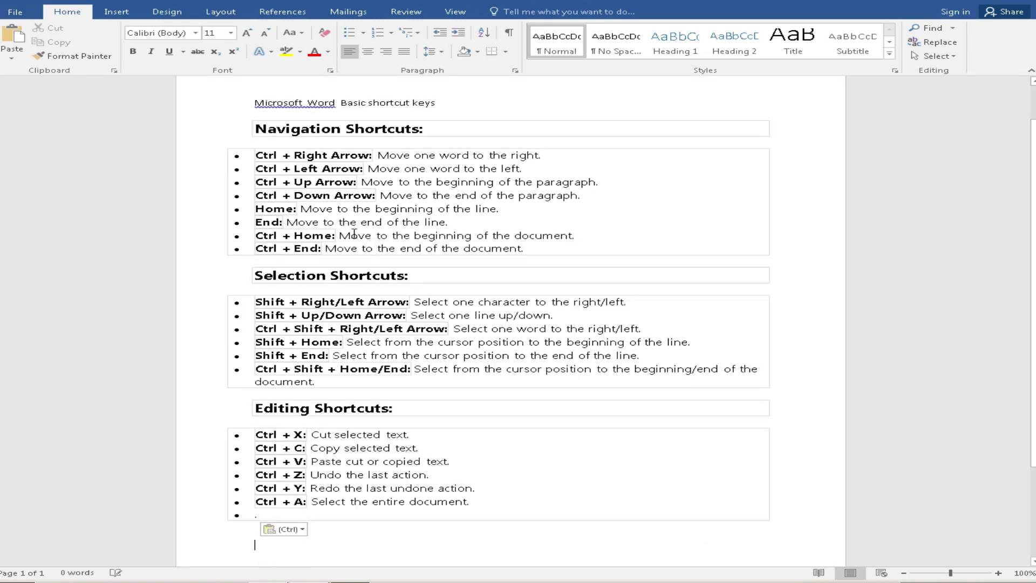
{"action": "scroll", "coordinate": [354, 233], "scroll_direction": "up", "scroll_amount": 2}
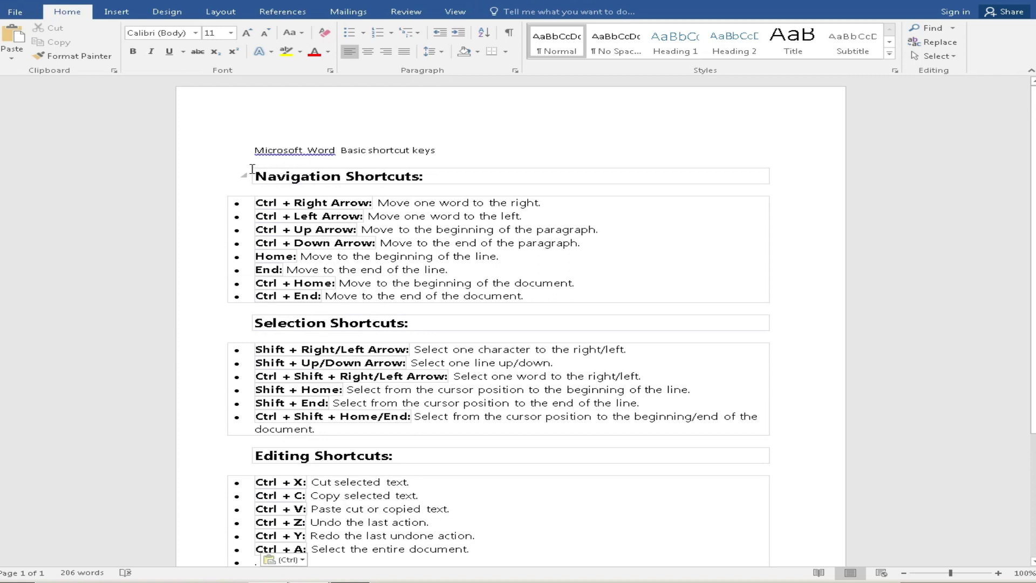
Step: Enlarge the title line "Microsoft Word Basic shortcut keys" to 24 pt
{"action": "scroll", "coordinate": [384, 157], "scroll_direction": "down", "scroll_amount": 1}
{"action": "triple_click", "coordinate": [380, 121]}
{"action": "double_click", "coordinate": [380, 121]}
{"action": "left_click", "coordinate": [380, 121]}
{"action": "triple_click", "coordinate": [380, 121]}
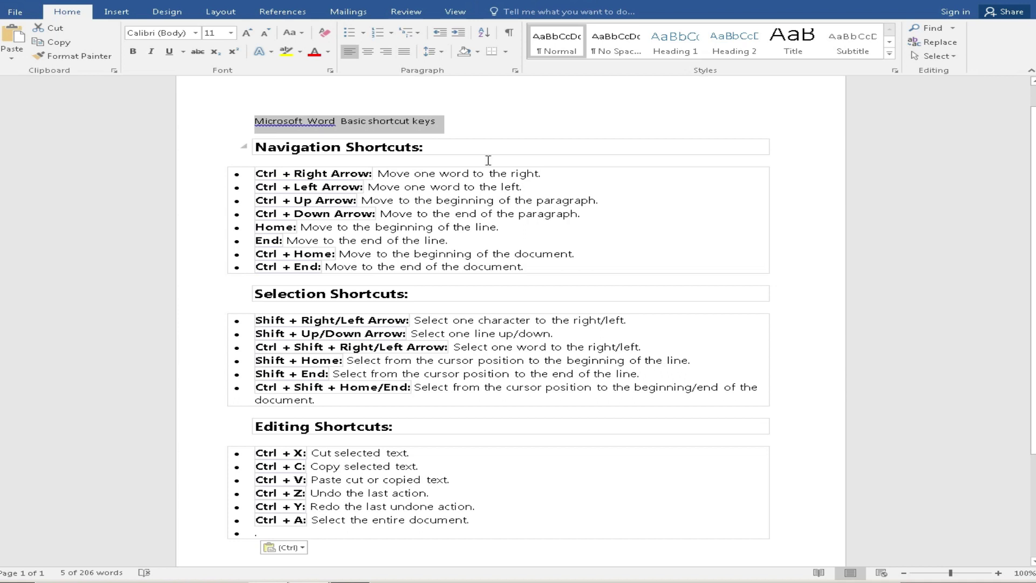
{"action": "key", "text": "ctrl"}
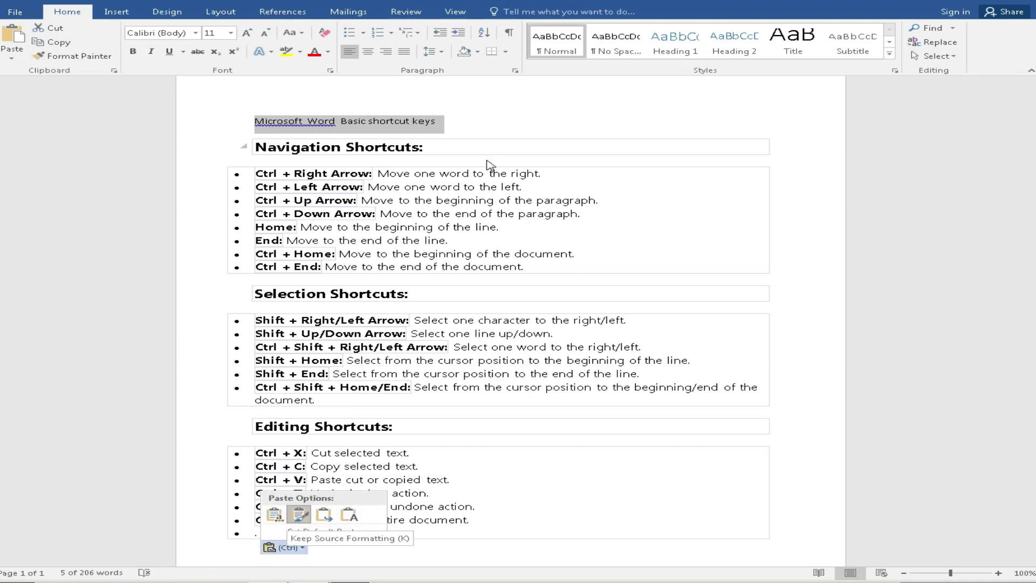
{"action": "left_click", "coordinate": [247, 34]}
{"action": "left_click", "coordinate": [247, 34]}
{"action": "left_click", "coordinate": [247, 34]}
{"action": "left_click", "coordinate": [247, 34]}
{"action": "left_click", "coordinate": [247, 34]}
{"action": "left_click", "coordinate": [247, 33]}
{"action": "left_click", "coordinate": [247, 34]}
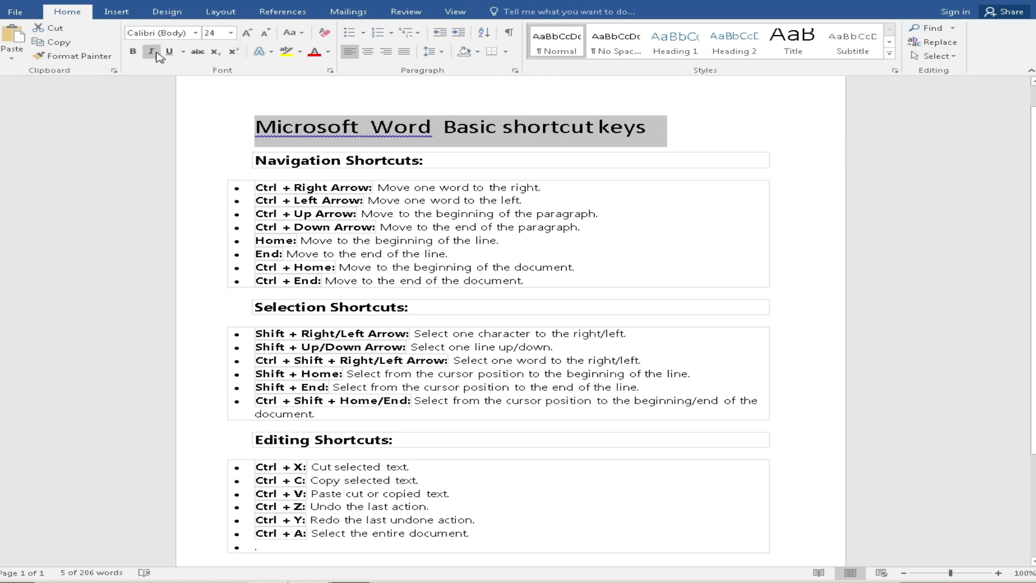
Step: Make the title line bold and underlined, and deselect it
{"action": "left_click", "coordinate": [132, 52]}
{"action": "left_click", "coordinate": [169, 51]}
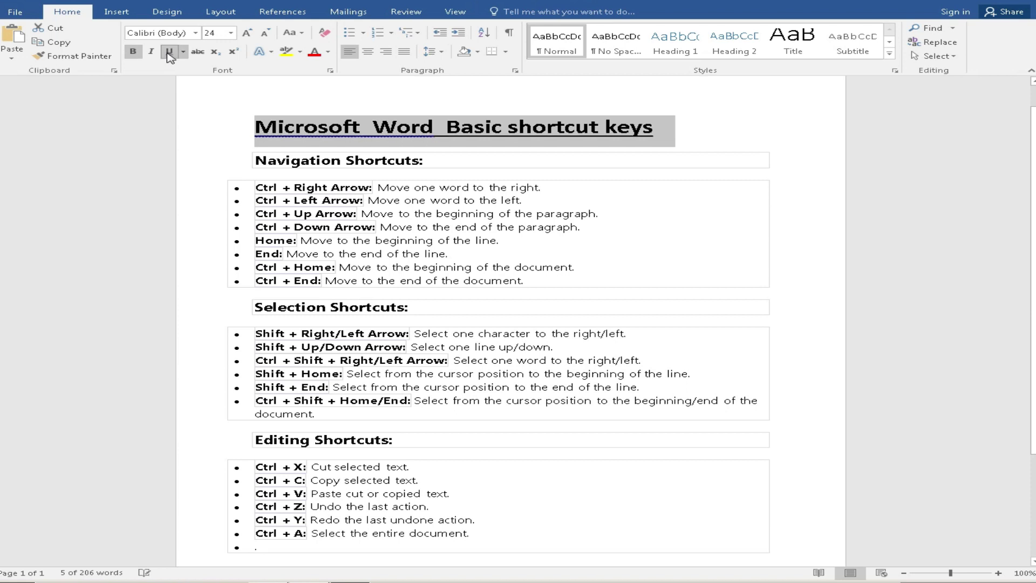
{"action": "left_click", "coordinate": [468, 177]}
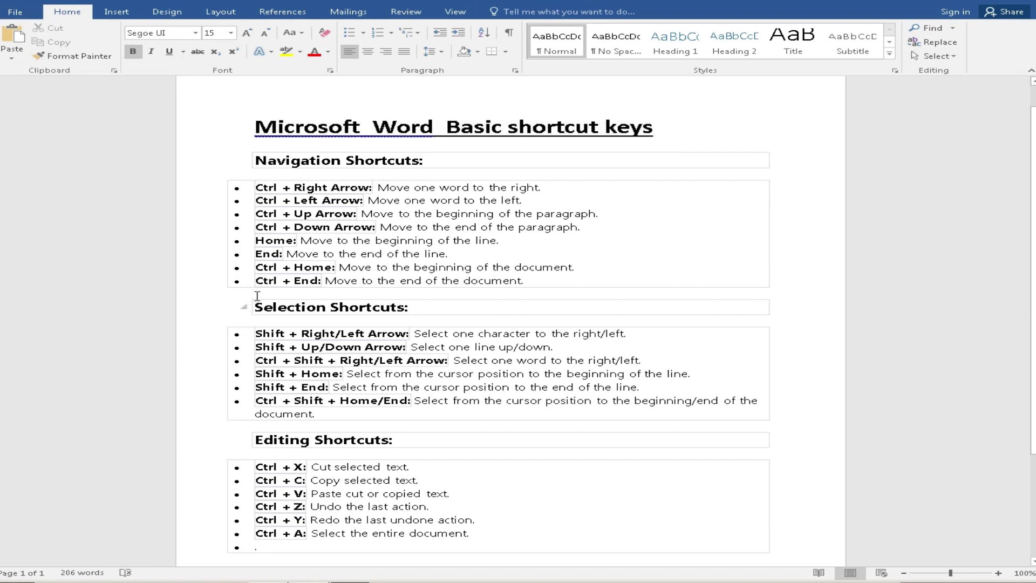
Step: Insert a page break before the "Selection Shortcuts:" heading
{"action": "left_click", "coordinate": [807, 285]}
{"action": "key", "text": "Down"}
{"action": "key", "text": "ctrl+Return"}
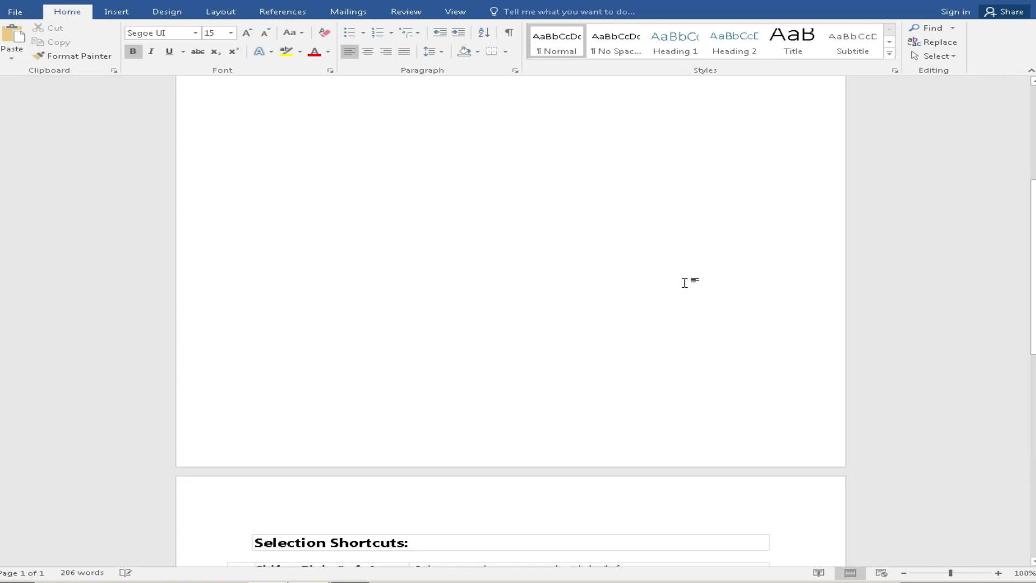
{"action": "scroll", "coordinate": [686, 282], "scroll_direction": "up", "scroll_amount": 10}
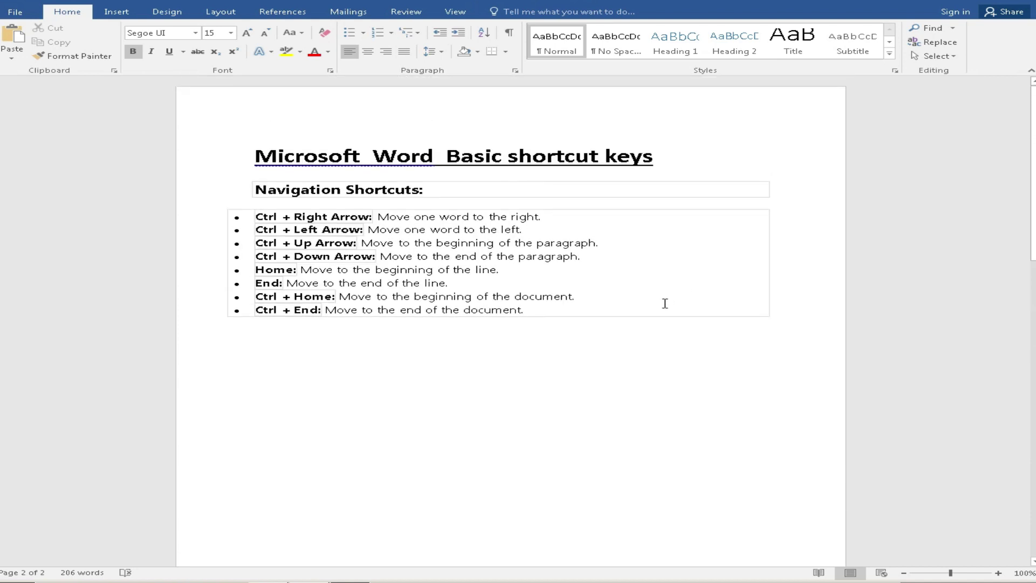
Step: Generate sample paragraphs below the Navigation Shortcuts list with =rand()
{"action": "left_click", "coordinate": [329, 371]}
{"action": "type", "text": "=rand()"}
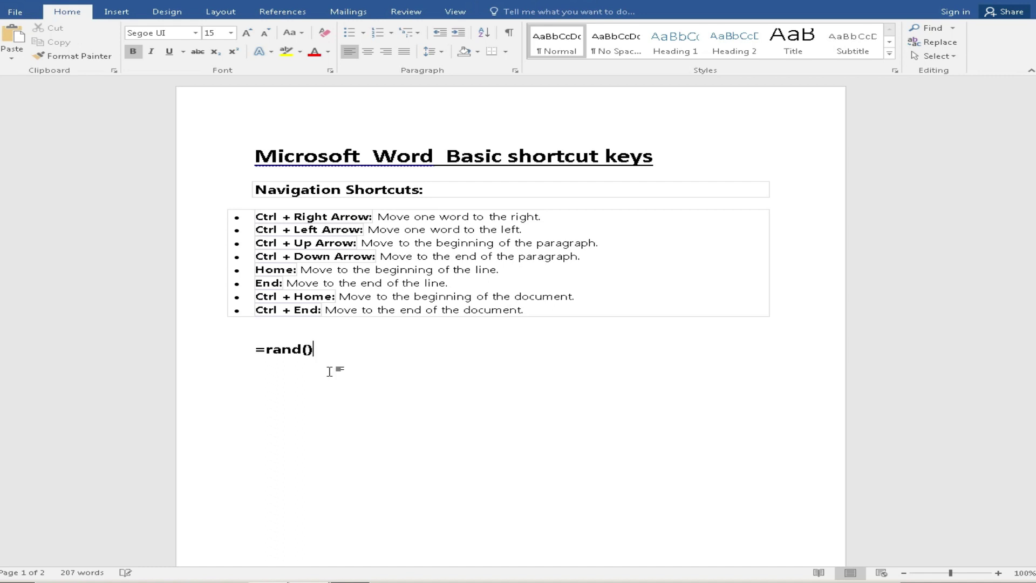
{"action": "key", "text": "Return"}
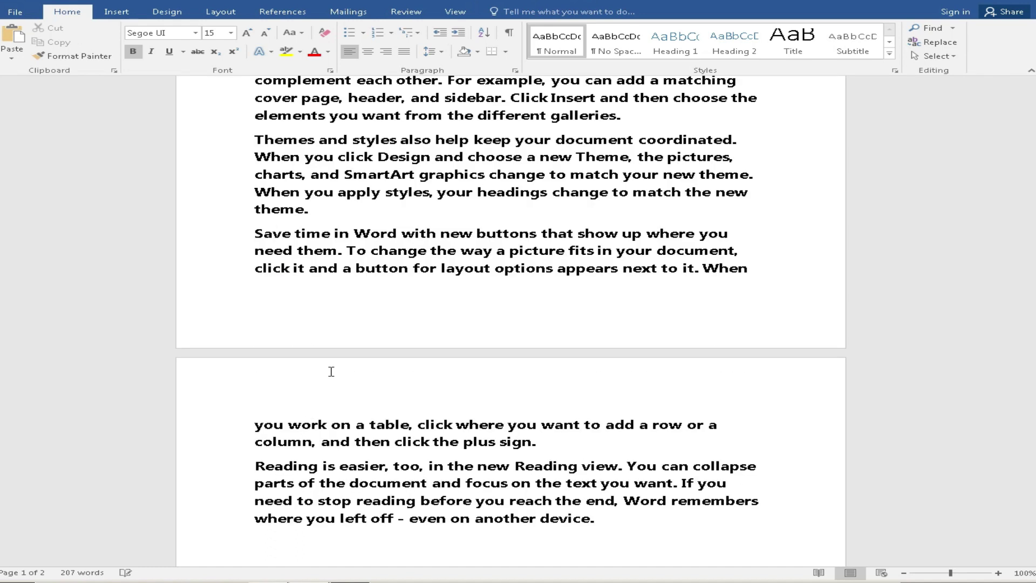
{"action": "scroll", "coordinate": [331, 372], "scroll_direction": "up", "scroll_amount": 5}
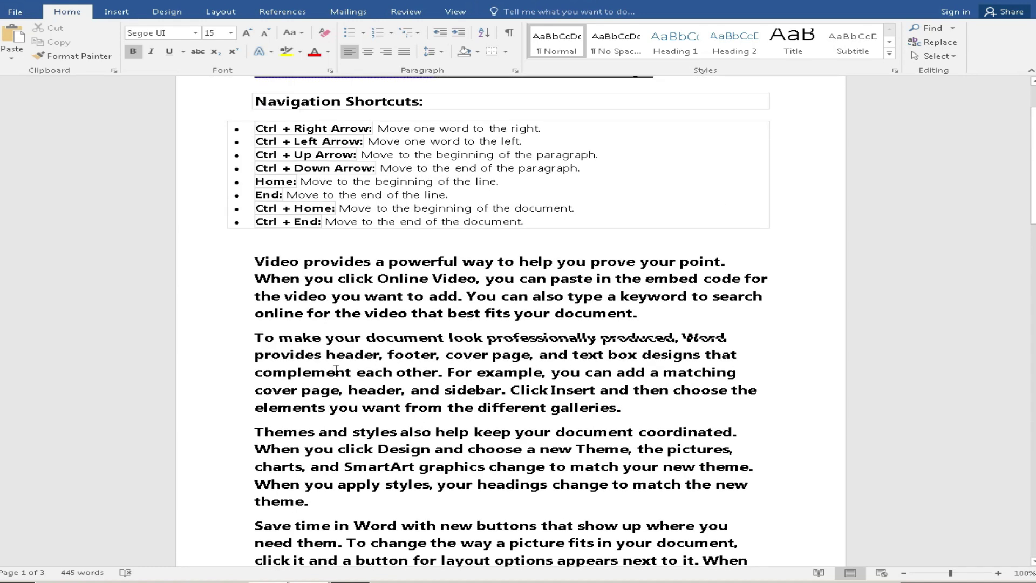
Step: Undo the generated sample text and generate it again from the =rand() line
{"action": "key", "text": "ctrl+z"}
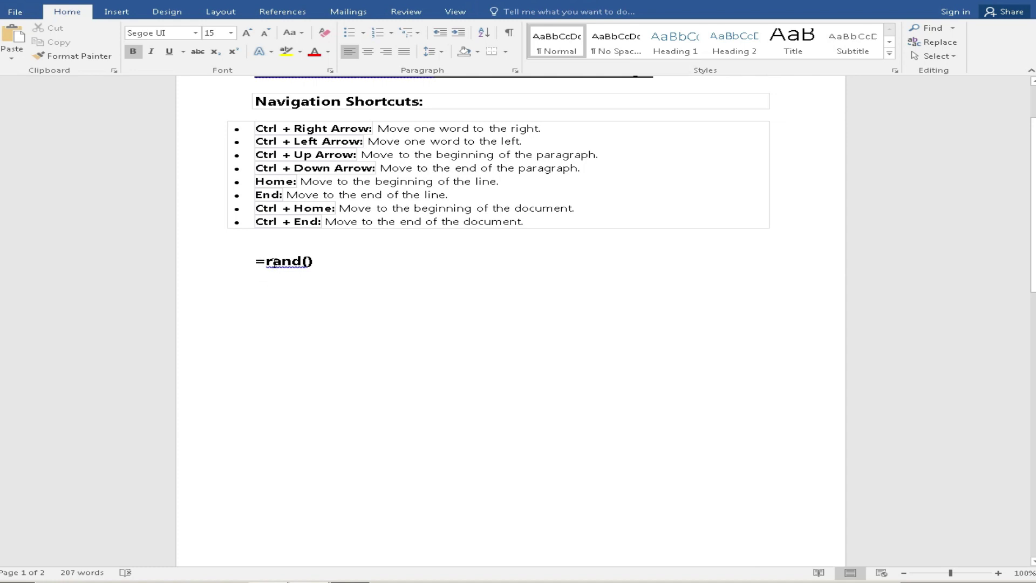
{"action": "key", "text": "Left"}
{"action": "key", "text": "Left"}
{"action": "left_click_drag", "start_coordinate": [304, 263], "coordinate": [319, 268]}
{"action": "left_click", "coordinate": [330, 265]}
{"action": "key", "text": "Return"}
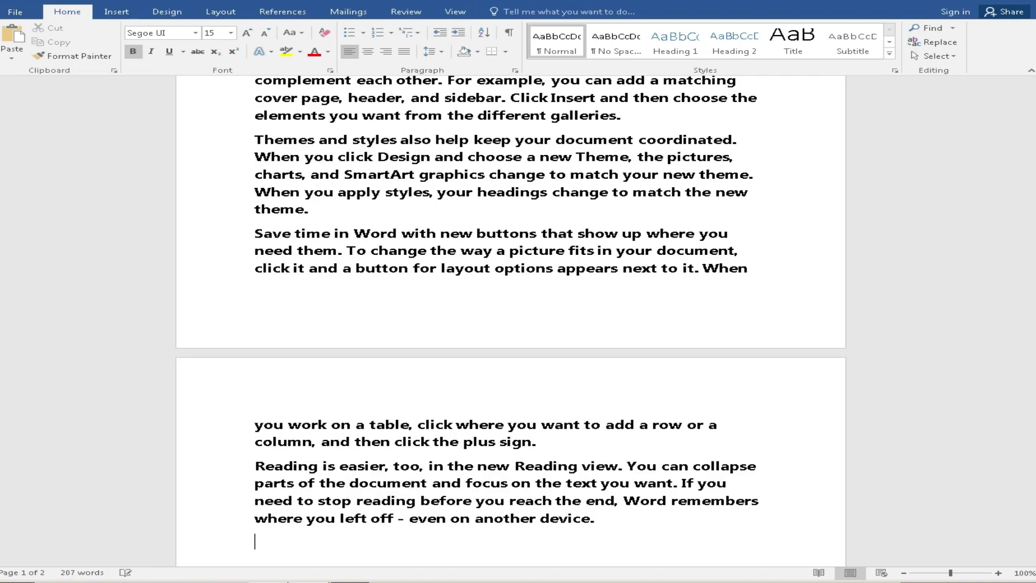
Step: Highlight the "Ctrl + Right Arrow" list entry, and place the cursor inside "provides" in the first sample paragraph
{"action": "scroll", "coordinate": [365, 279], "scroll_direction": "up", "scroll_amount": 4}
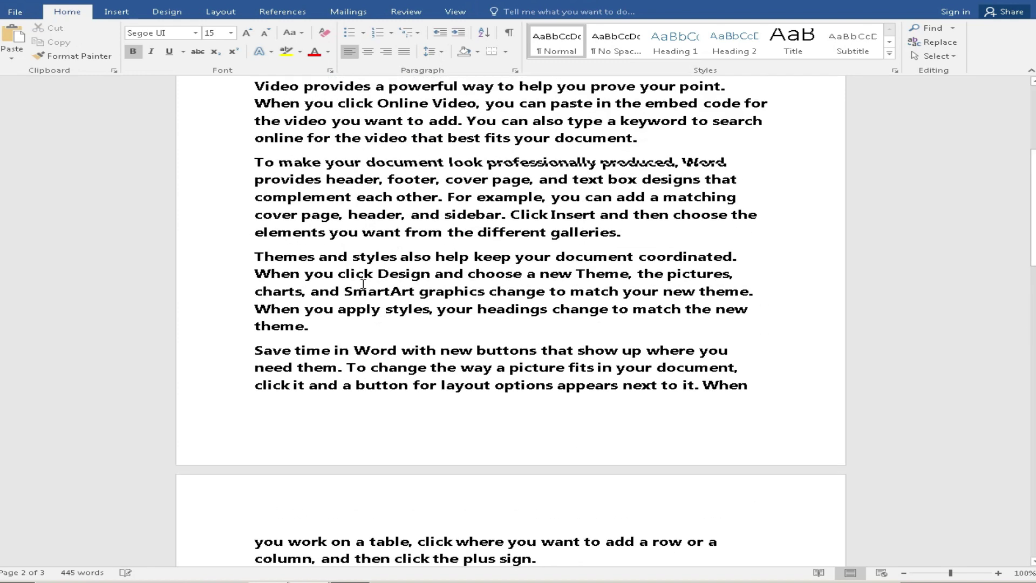
{"action": "scroll", "coordinate": [364, 283], "scroll_direction": "up", "scroll_amount": 1}
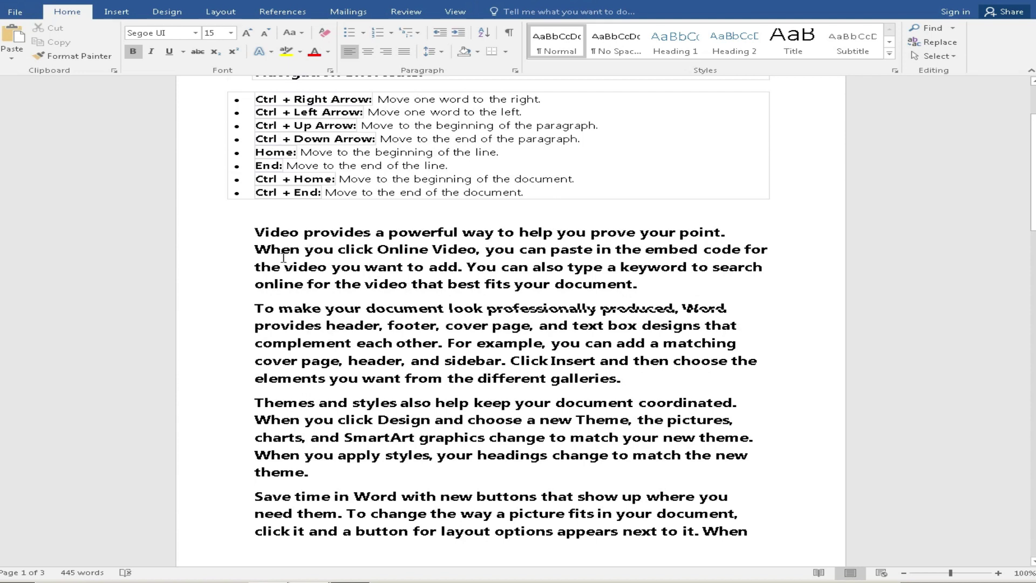
{"action": "scroll", "coordinate": [283, 253], "scroll_direction": "up", "scroll_amount": 2}
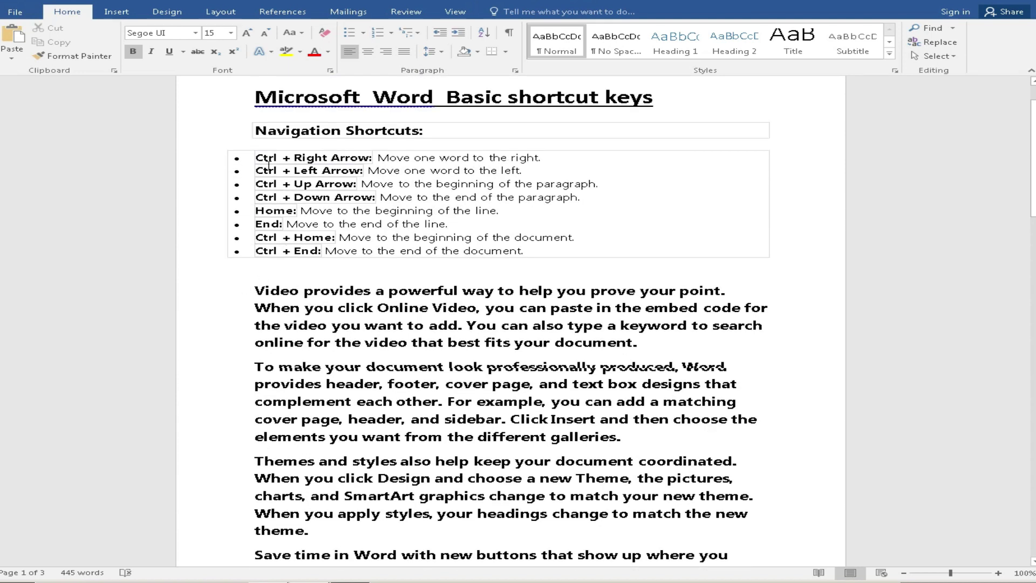
{"action": "left_click_drag", "start_coordinate": [552, 157], "coordinate": [258, 158]}
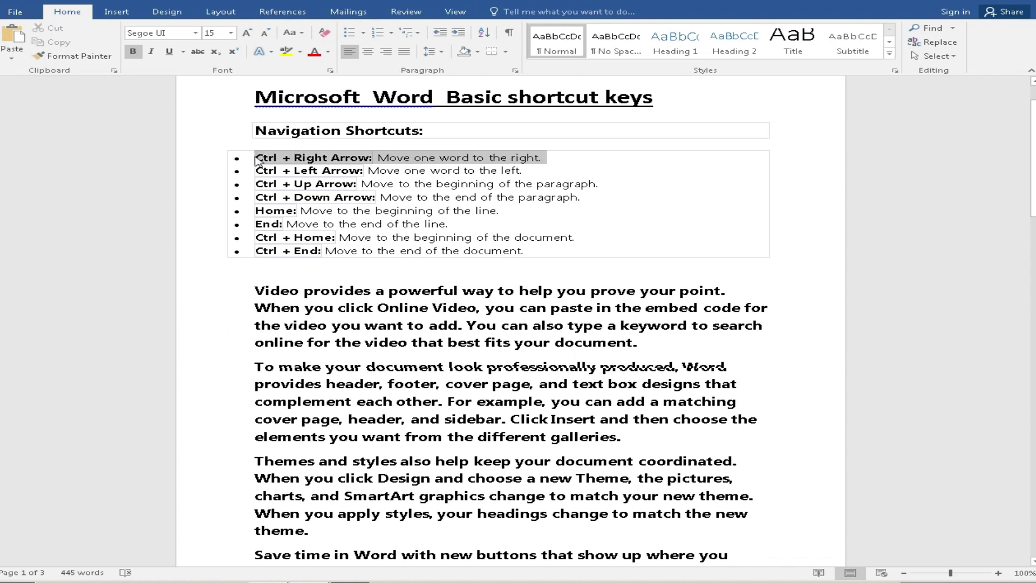
{"action": "left_click", "coordinate": [341, 294]}
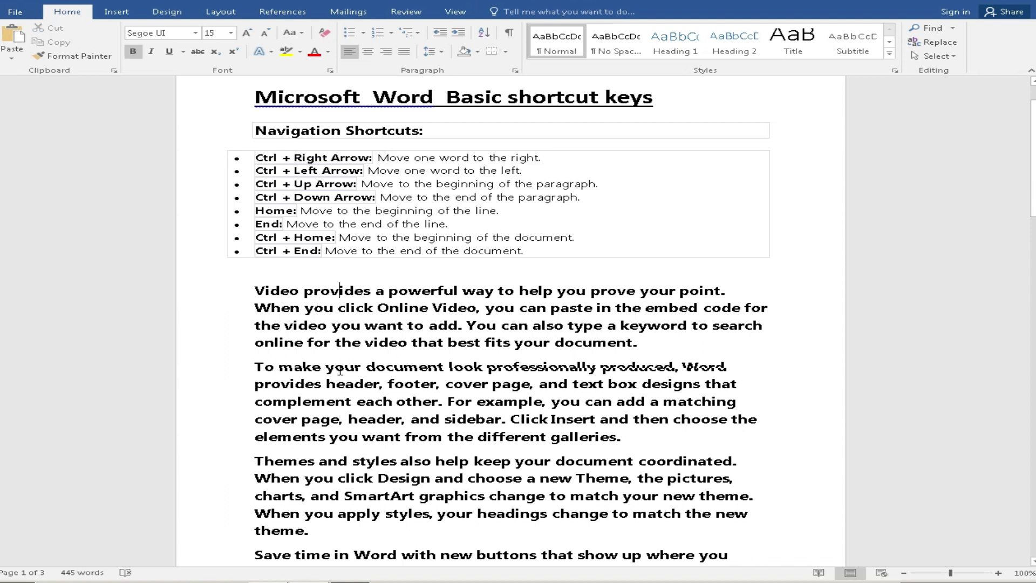
Step: Find and open the Windows On-Screen Keyboard, and move it over the lower part of the document, clear of the first sample paragraph
{"action": "left_click", "coordinate": [10, 582]}
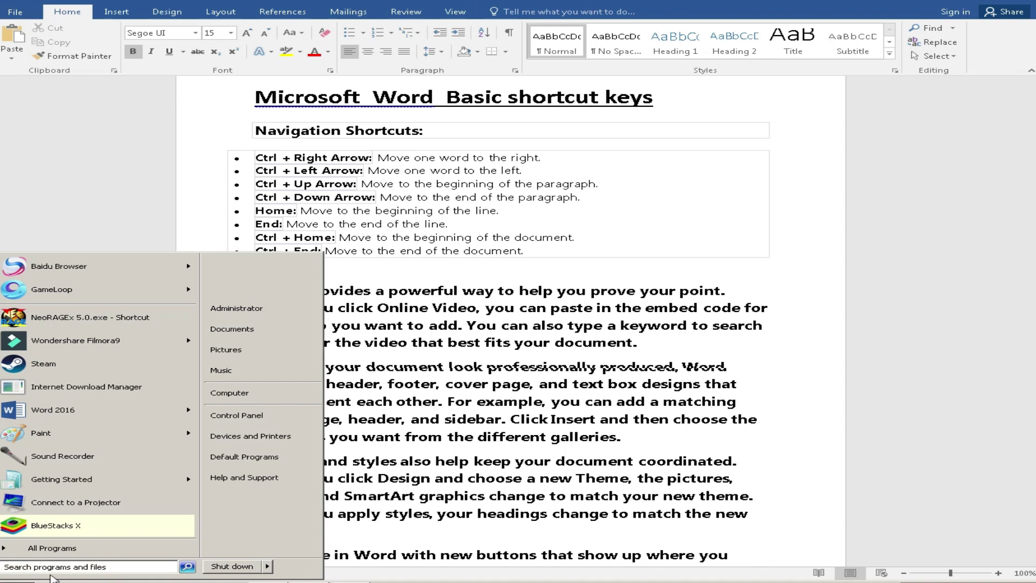
{"action": "type", "text": "on"}
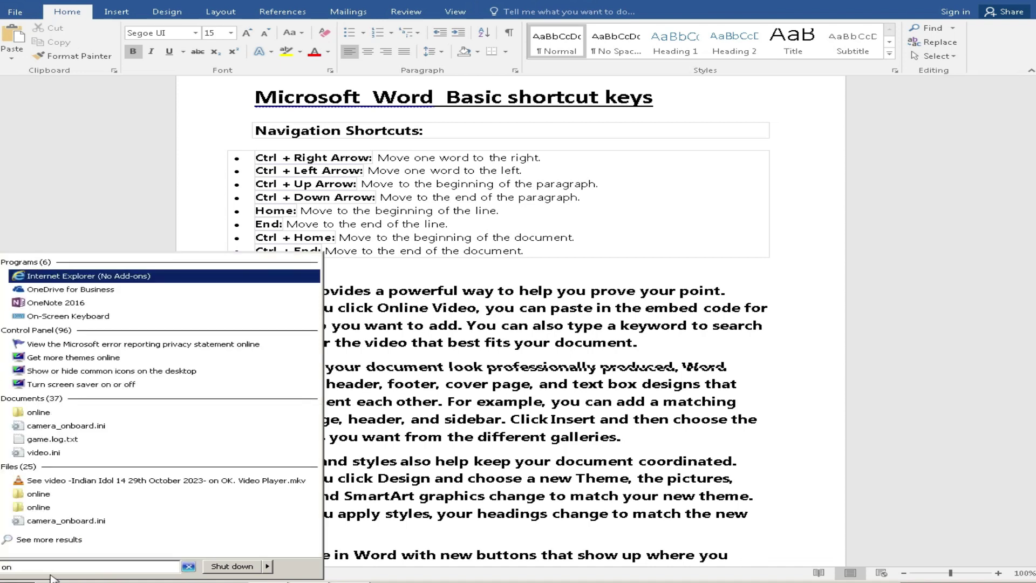
{"action": "type", "text": " scree"}
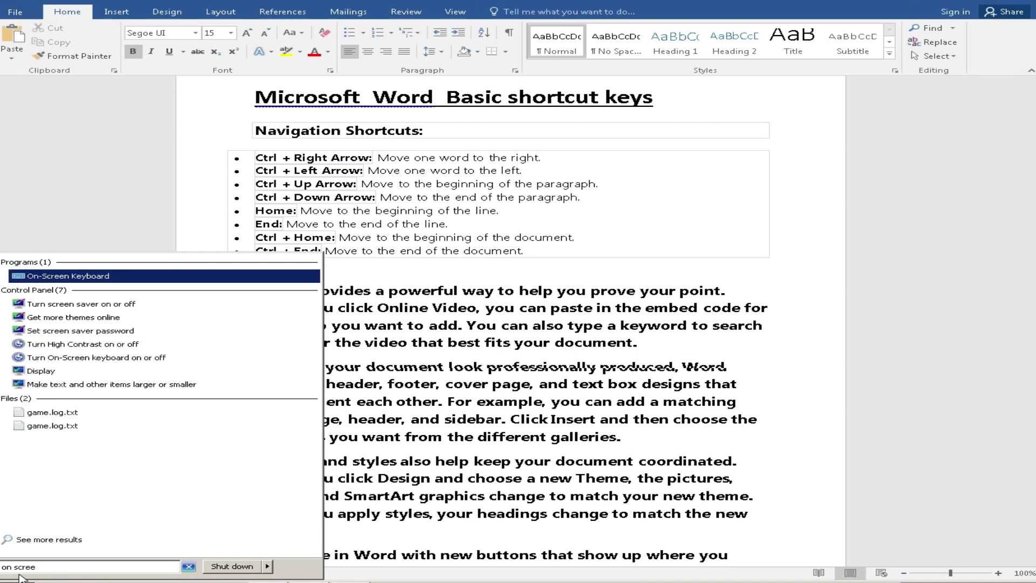
{"action": "left_click", "coordinate": [99, 276]}
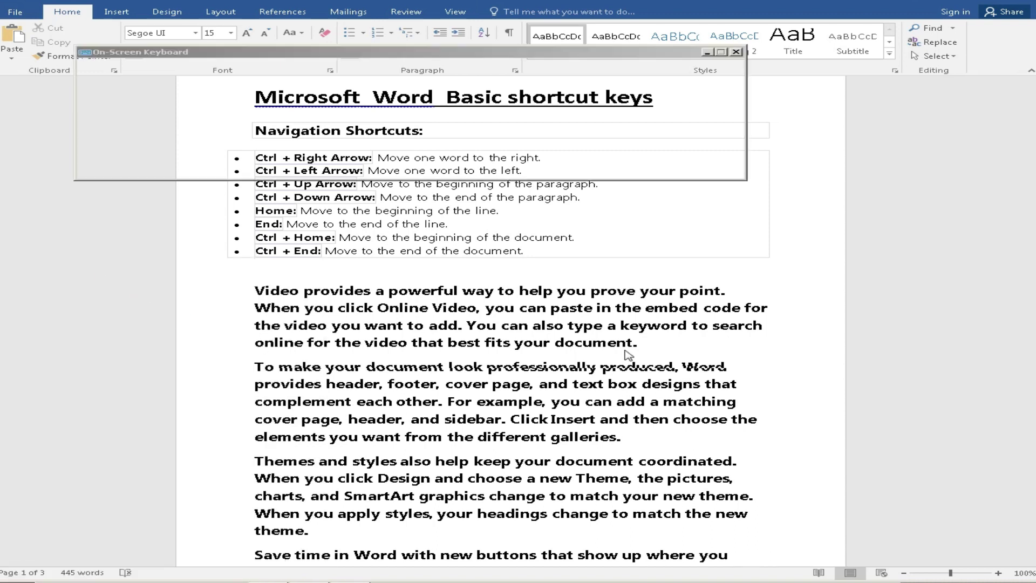
{"action": "left_click_drag", "start_coordinate": [603, 53], "coordinate": [686, 42]}
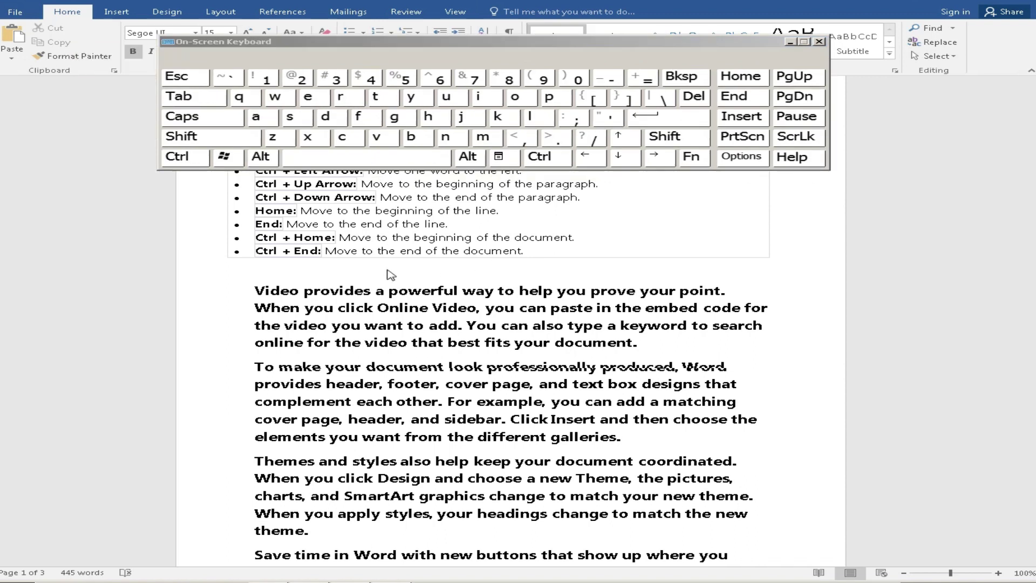
{"action": "left_click", "coordinate": [493, 48]}
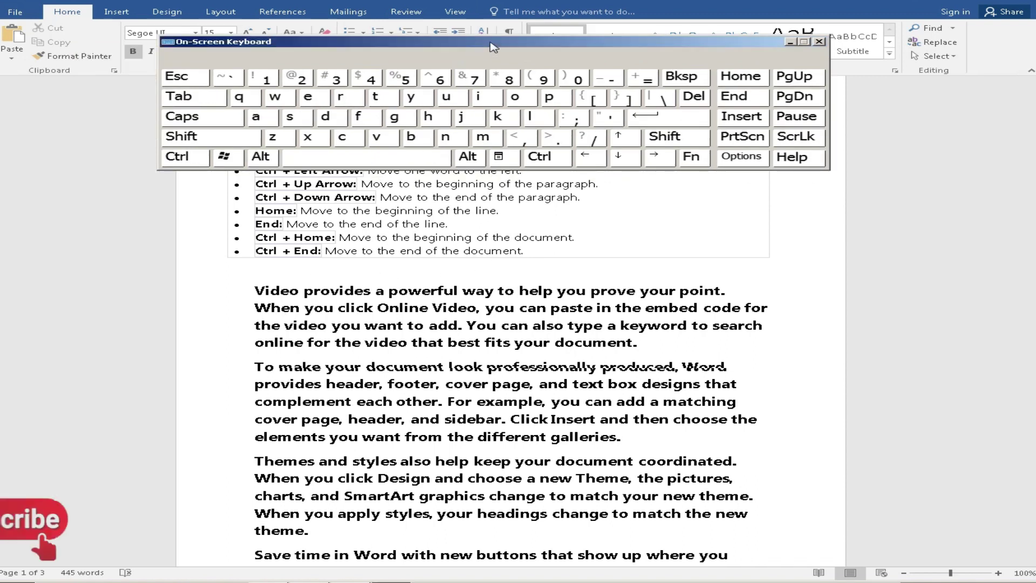
{"action": "left_click_drag", "start_coordinate": [492, 47], "coordinate": [532, 438]}
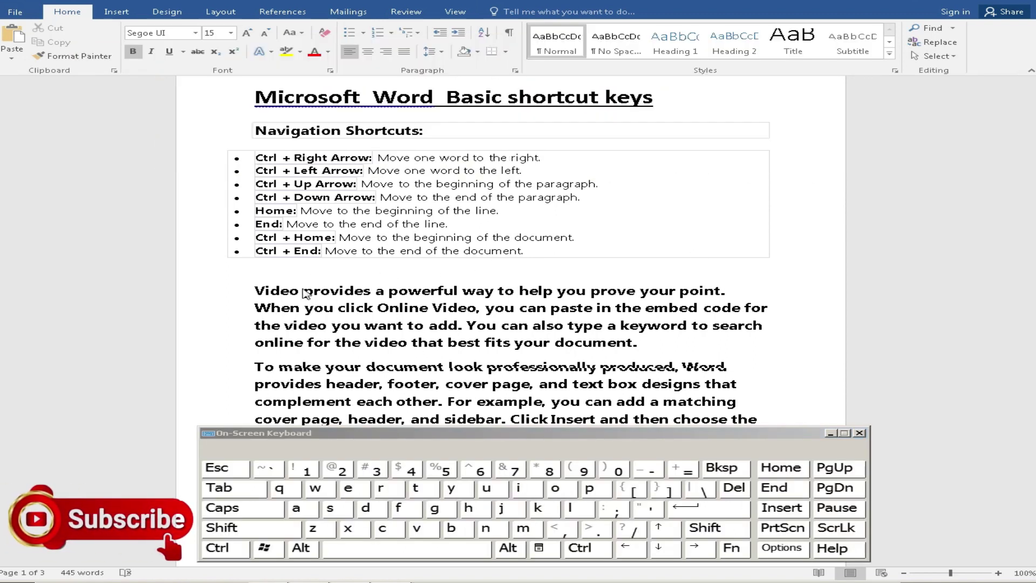
Step: Move the cursor one character at a time backward and forward through "provides" in the first sample paragraph
{"action": "key", "text": "Left"}
{"action": "key", "text": "Left"}
{"action": "key", "text": "Left"}
{"action": "key", "text": "Left"}
{"action": "key", "text": "Left"}
{"action": "key", "text": "Right"}
{"action": "key", "text": "Right"}
{"action": "key", "text": "Right"}
{"action": "key", "text": "Right"}
{"action": "key", "text": "Right"}
{"action": "key", "text": "Right"}
{"action": "key", "text": "Right"}
{"action": "key", "text": "Right"}
{"action": "key", "text": "Right"}
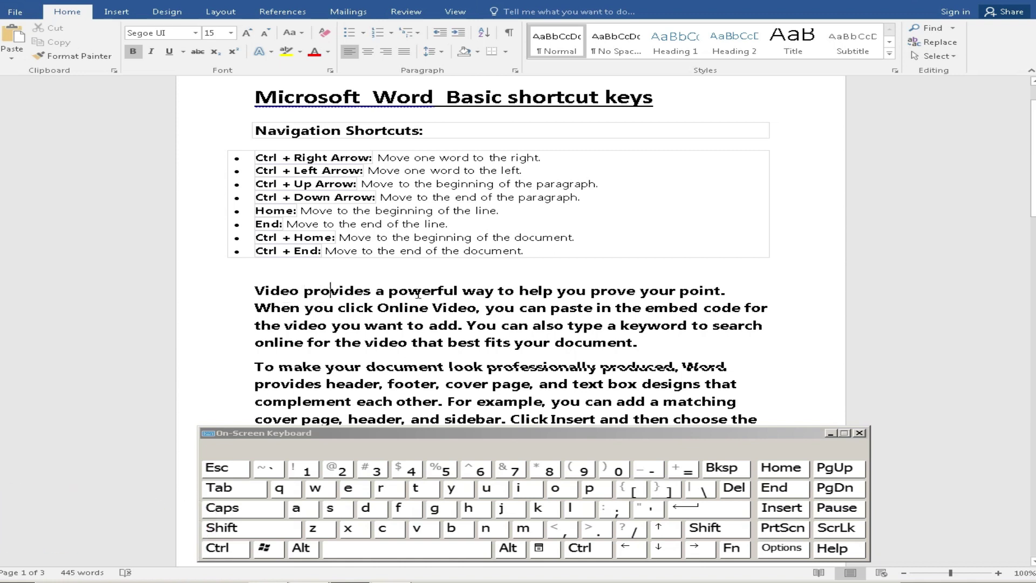
{"action": "key", "text": "Right"}
Step: Move the cursor forward and backward one whole word at a time in the first sample paragraph
{"action": "key", "text": "ctrl"}
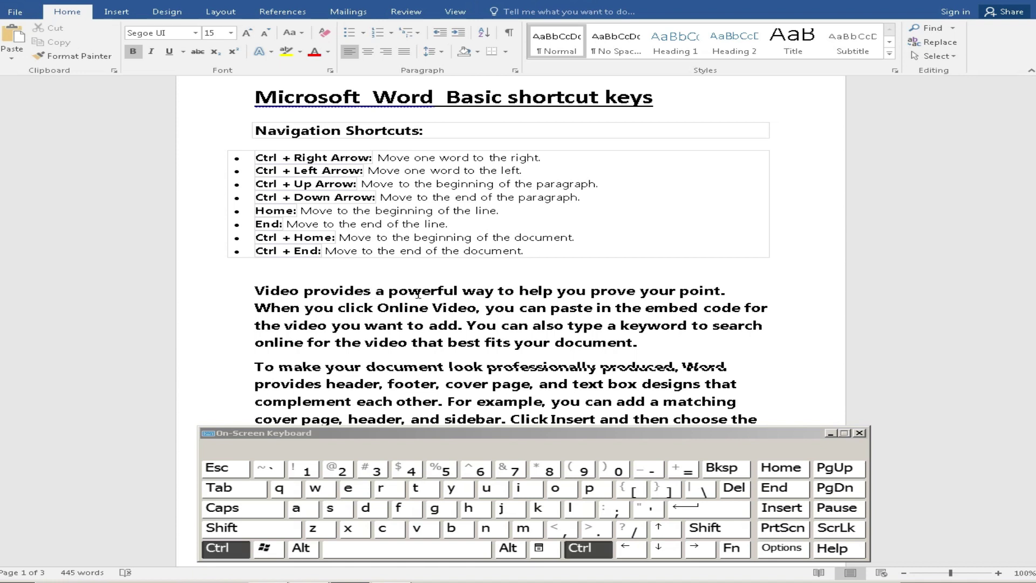
{"action": "key", "text": "ctrl+Right"}
{"action": "key", "text": "ctrl+Right"}
{"action": "key", "text": "ctrl+Right"}
{"action": "key", "text": "ctrl+Right"}
{"action": "key", "text": "ctrl+Left"}
{"action": "key", "text": "ctrl+Left"}
{"action": "key", "text": "ctrl+Left"}
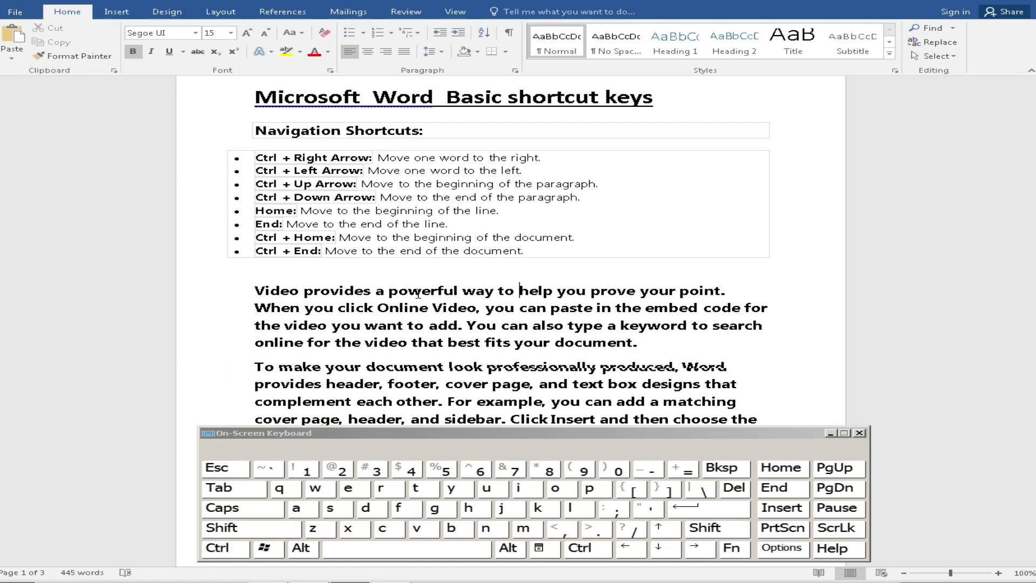
Step: Move the cursor down two lines in the sample text and step back word by word
{"action": "key", "text": "Left"}
{"action": "key", "text": "Left"}
{"action": "key", "text": "Down"}
{"action": "key", "text": "Down"}
{"action": "key", "text": "ctrl+Left"}
{"action": "key", "text": "ctrl+Left"}
{"action": "key", "text": "ctrl+Left"}
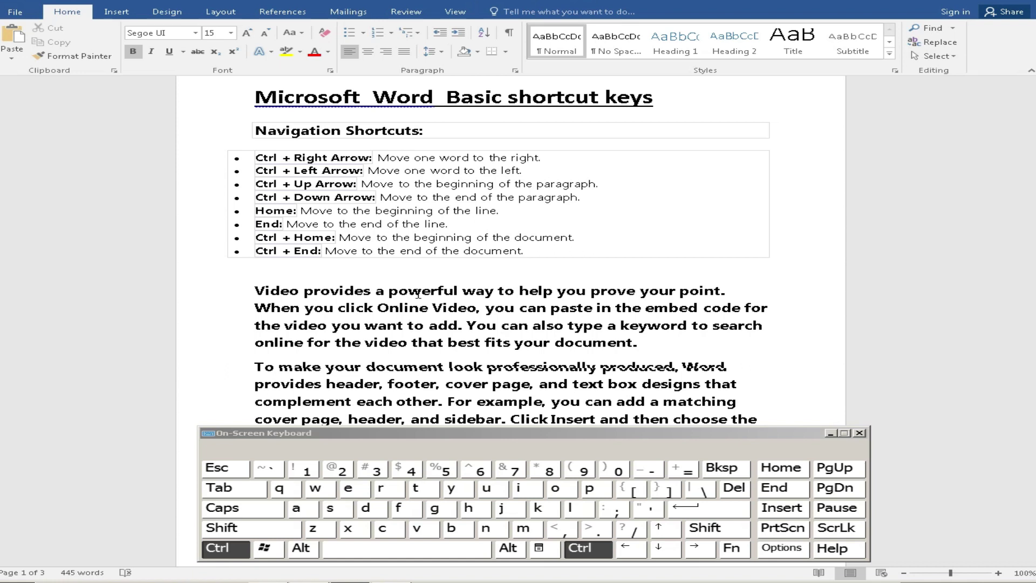
{"action": "key", "text": "ctrl+Left"}
{"action": "key", "text": "ctrl+Left"}
Step: Step the cursor forward one character at a time along the sample text line
{"action": "key", "text": "Right"}
{"action": "key", "text": "Right"}
{"action": "key", "text": "Right"}
{"action": "key", "text": "Right"}
{"action": "key", "text": "Right"}
{"action": "key", "text": "Right"}
{"action": "key", "text": "Right"}
{"action": "key", "text": "Right"}
{"action": "key", "text": "Right"}
{"action": "key", "text": "Right"}
{"action": "key", "text": "Right"}
{"action": "key", "text": "Right"}
{"action": "key", "text": "Right"}
Step: Place the cursor in the first sample paragraph and jump between the beginnings of the sample paragraphs
{"action": "left_click", "coordinate": [464, 298]}
{"action": "key", "text": "ctrl"}
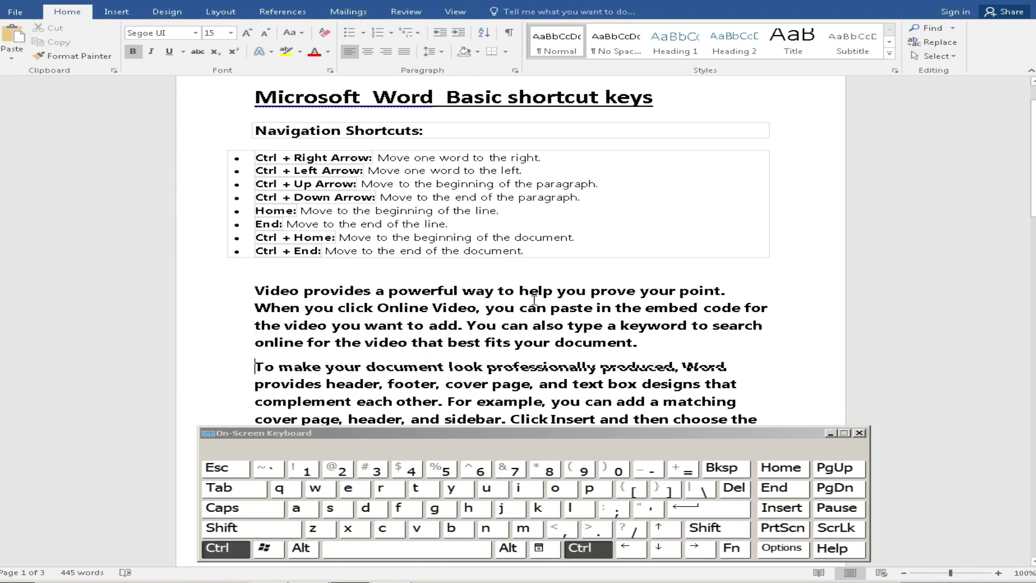
{"action": "key", "text": "ctrl+Down"}
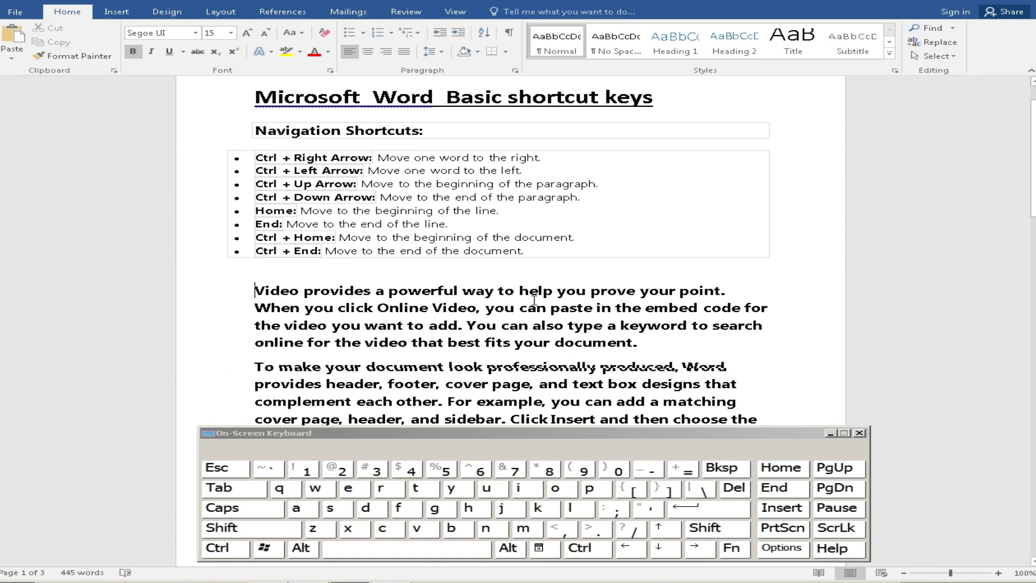
{"action": "key", "text": "ctrl"}
{"action": "key", "text": "ctrl+Down"}
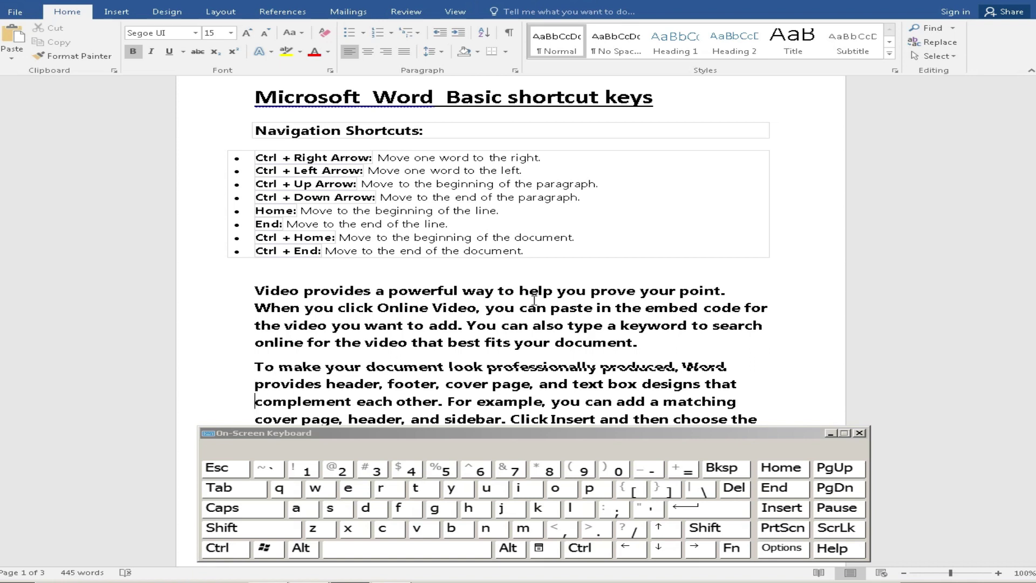
Step: Place the cursor on a page further down the document and jump back to the beginning of the document
{"action": "key", "text": "ctrl"}
{"action": "scroll", "coordinate": [534, 300], "scroll_direction": "down", "scroll_amount": 5}
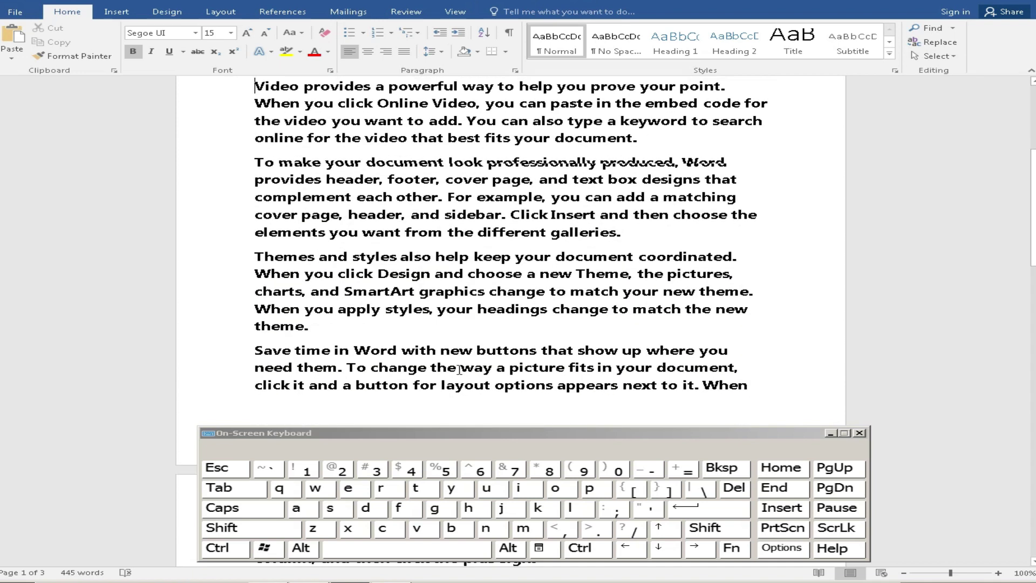
{"action": "scroll", "coordinate": [432, 396], "scroll_direction": "down", "scroll_amount": 4}
{"action": "scroll", "coordinate": [431, 395], "scroll_direction": "down", "scroll_amount": 5}
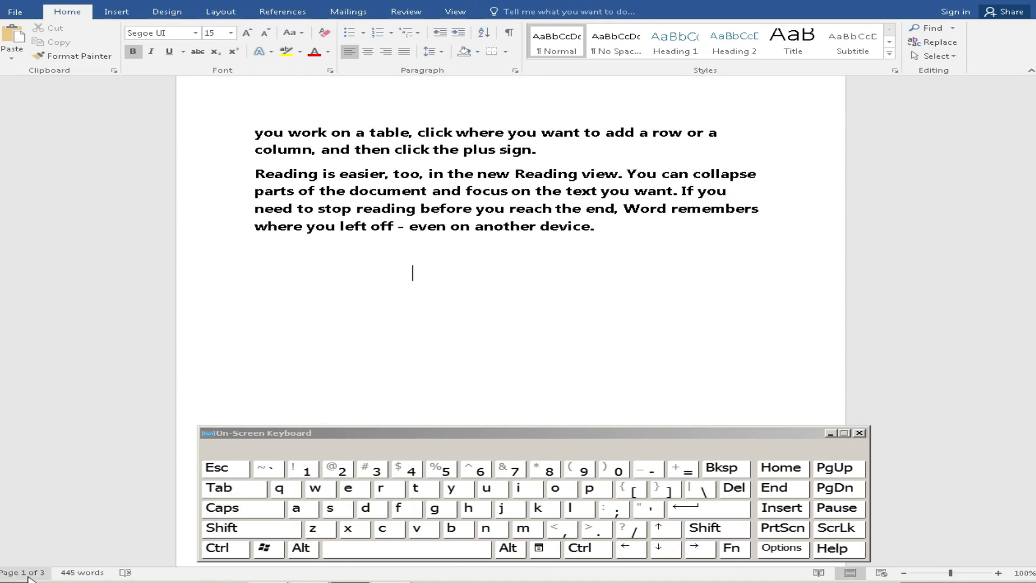
{"action": "scroll", "coordinate": [405, 402], "scroll_direction": "down", "scroll_amount": 8}
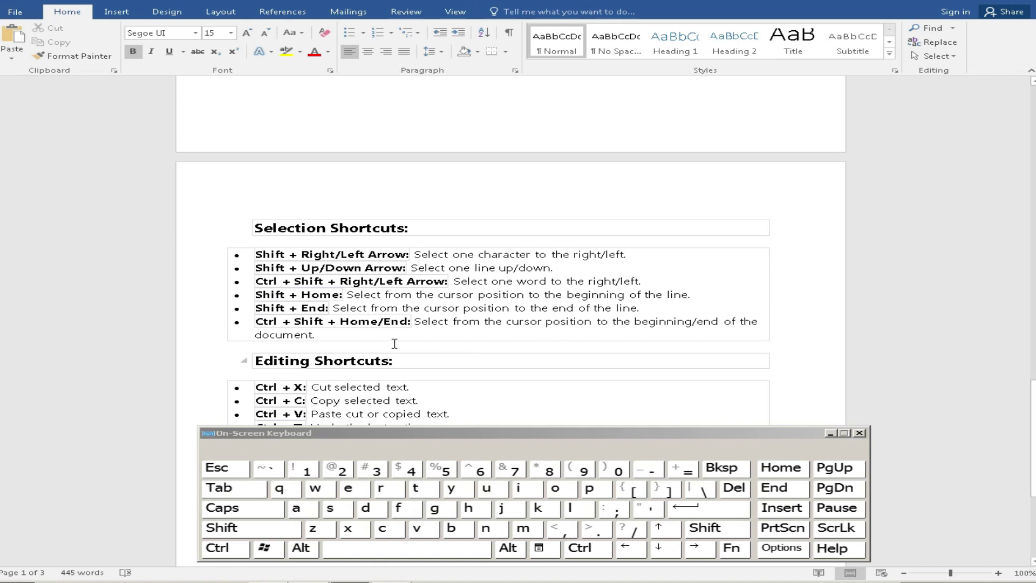
{"action": "left_click", "coordinate": [378, 294]}
{"action": "left_click", "coordinate": [315, 352]}
{"action": "scroll", "coordinate": [471, 385], "scroll_direction": "up", "scroll_amount": 5}
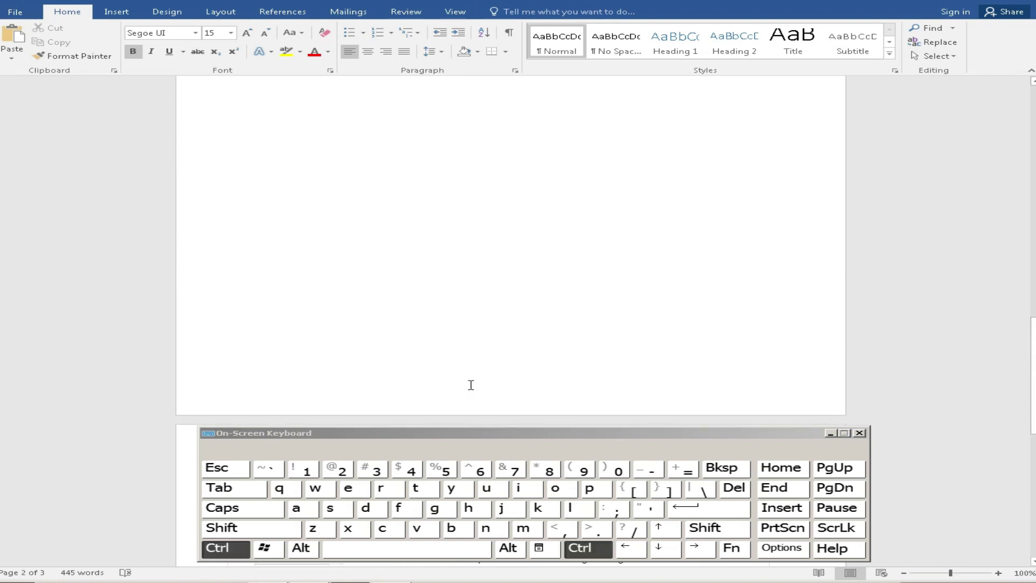
{"action": "key", "text": "ctrl+Home"}
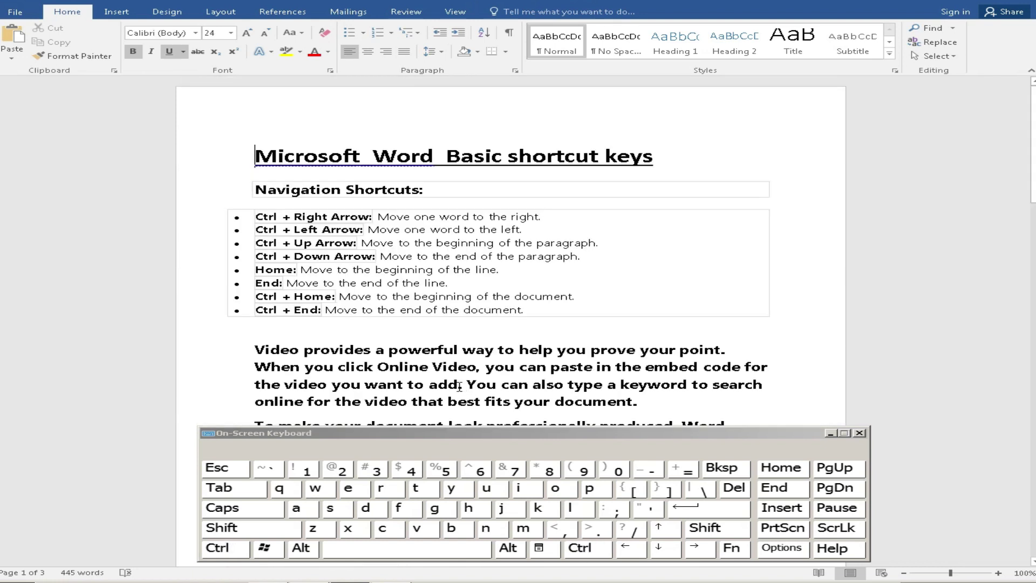
Step: Place the cursor in the first line of the first sample paragraph and jump to the line's beginning and end
{"action": "left_click", "coordinate": [313, 351]}
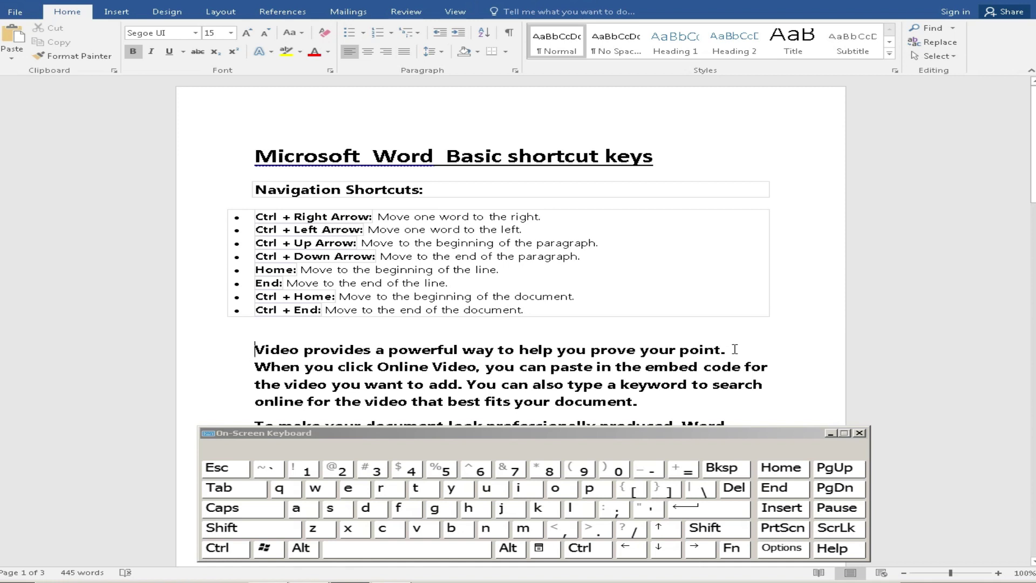
{"action": "key", "text": "Home"}
{"action": "key", "text": "Home"}
{"action": "left_click", "coordinate": [783, 492]}
Step: Highlight the "Ctrl + Home:" label, place the cursor below the Editing Shortcuts list and jump to the beginning of the document
{"action": "left_click_drag", "start_coordinate": [256, 296], "coordinate": [335, 296]}
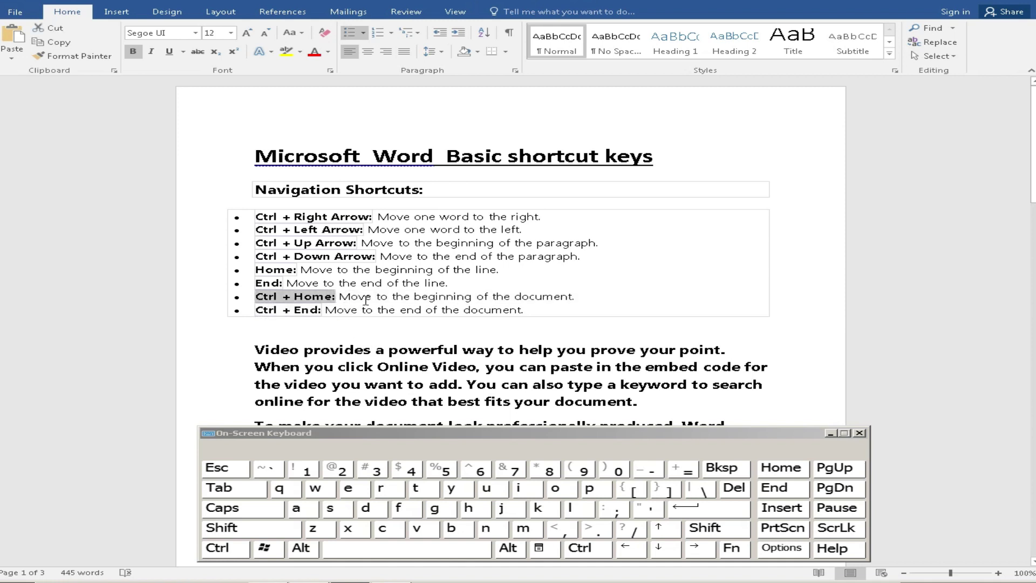
{"action": "left_click", "coordinate": [497, 340]}
{"action": "left_click_drag", "start_coordinate": [1033, 141], "coordinate": [1033, 498]}
{"action": "left_click", "coordinate": [523, 326]}
{"action": "key", "text": "ctrl"}
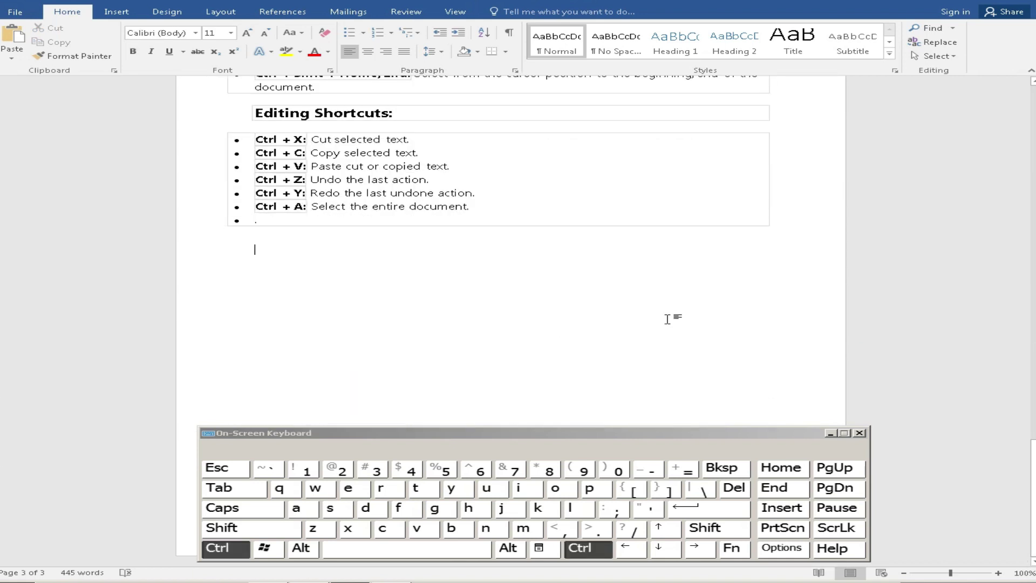
{"action": "left_click", "coordinate": [768, 472]}
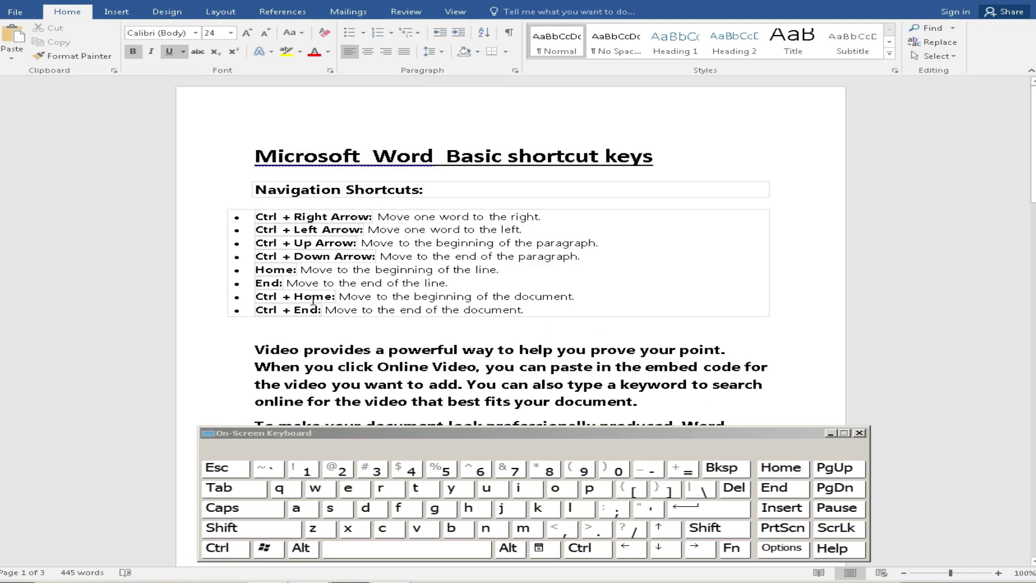
Step: Jump the cursor to the end of the document and back to its beginning
{"action": "left_click", "coordinate": [588, 549]}
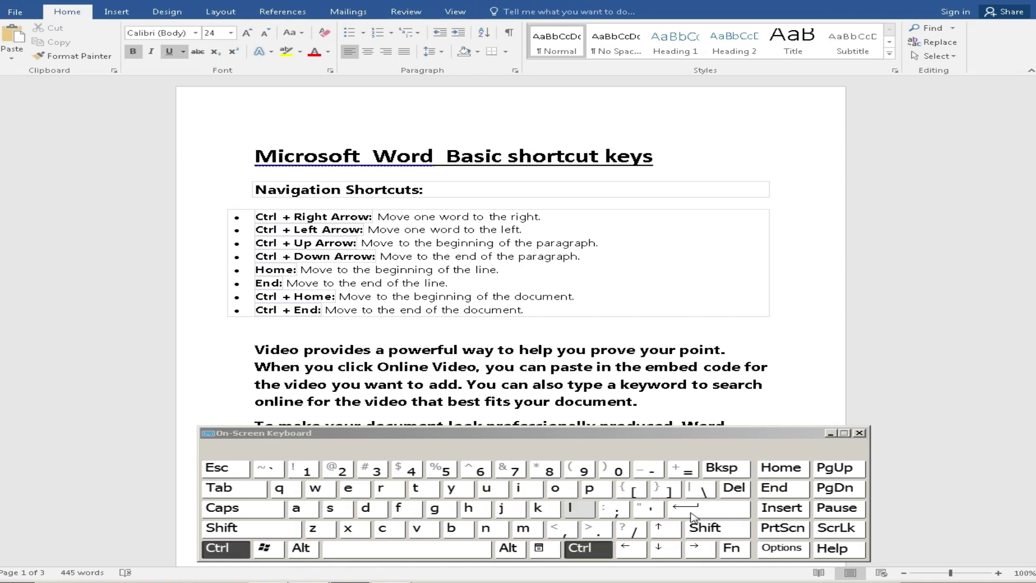
{"action": "left_click", "coordinate": [780, 488]}
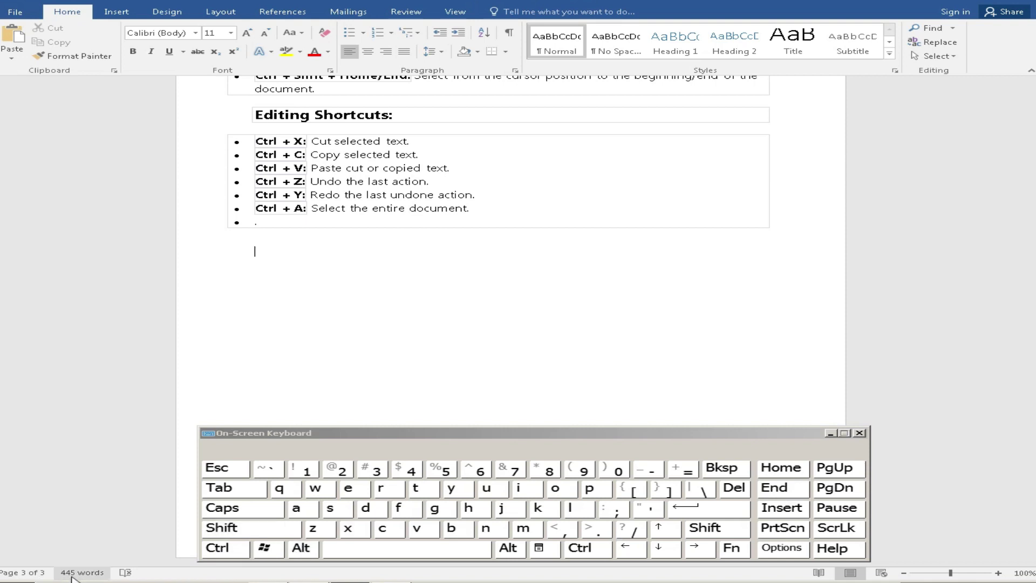
{"action": "left_click", "coordinate": [588, 548]}
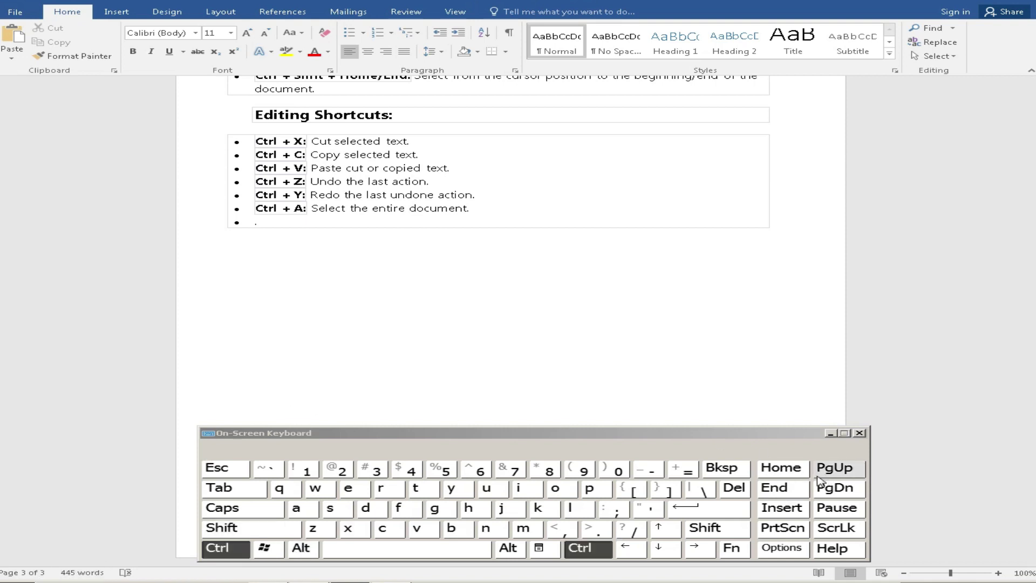
{"action": "left_click", "coordinate": [783, 475]}
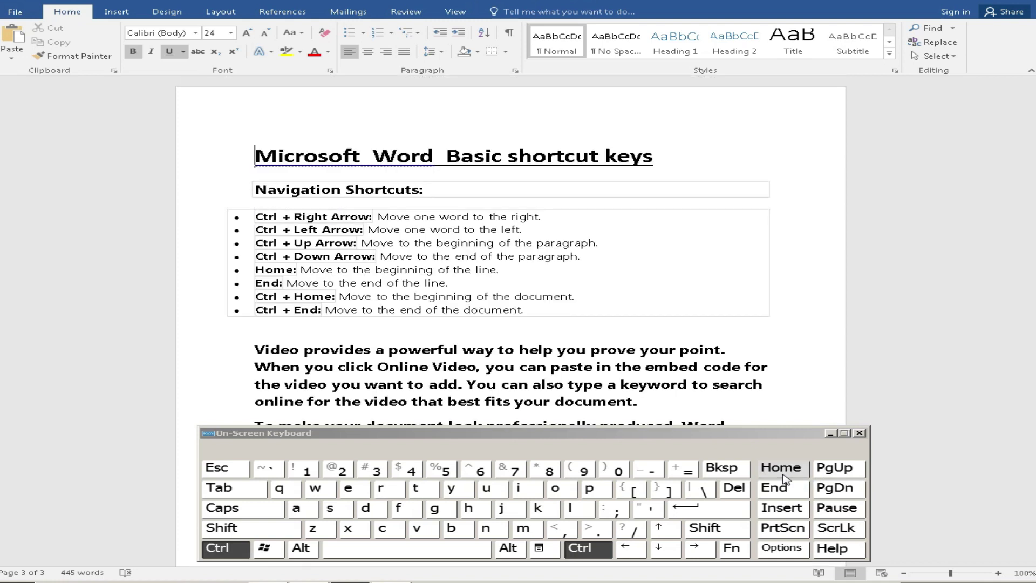
Step: Insert a page break before the Editing Shortcuts heading so that section starts on its own page
{"action": "scroll", "coordinate": [381, 356], "scroll_direction": "down", "scroll_amount": 3}
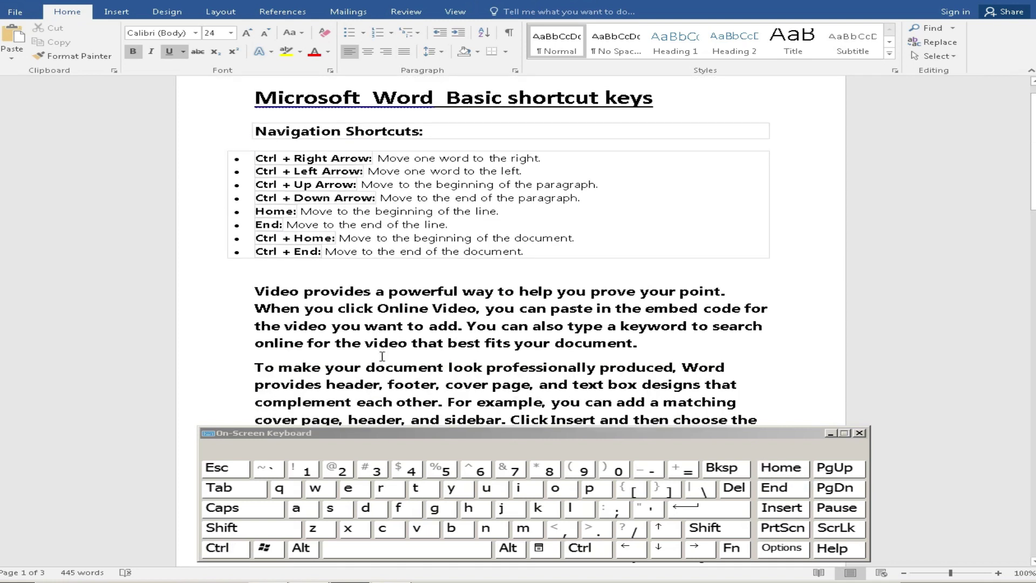
{"action": "scroll", "coordinate": [382, 356], "scroll_direction": "up", "scroll_amount": 1}
{"action": "left_click", "coordinate": [483, 382]}
{"action": "scroll", "coordinate": [483, 382], "scroll_direction": "down", "scroll_amount": 14}
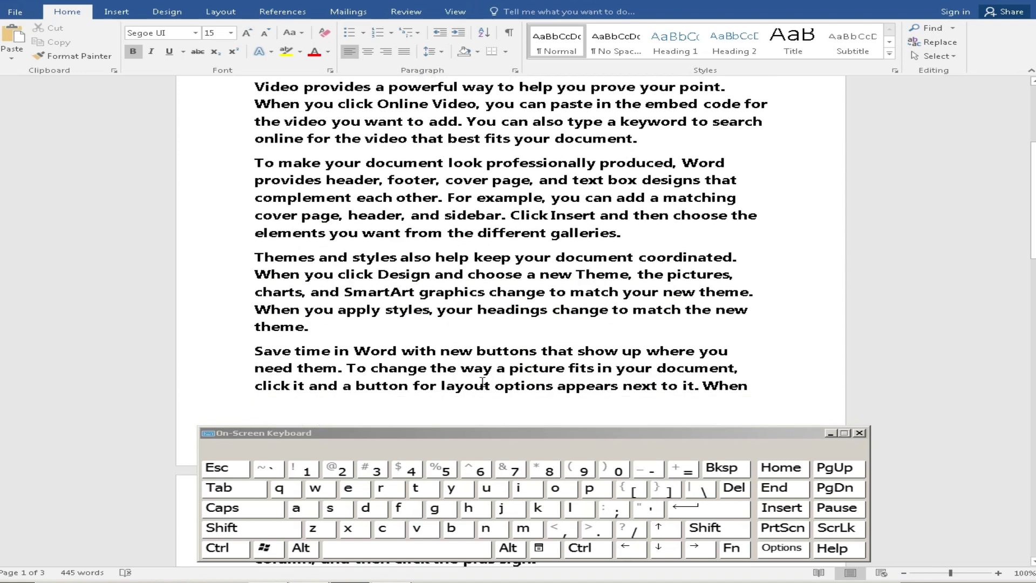
{"action": "scroll", "coordinate": [482, 382], "scroll_direction": "down", "scroll_amount": 20}
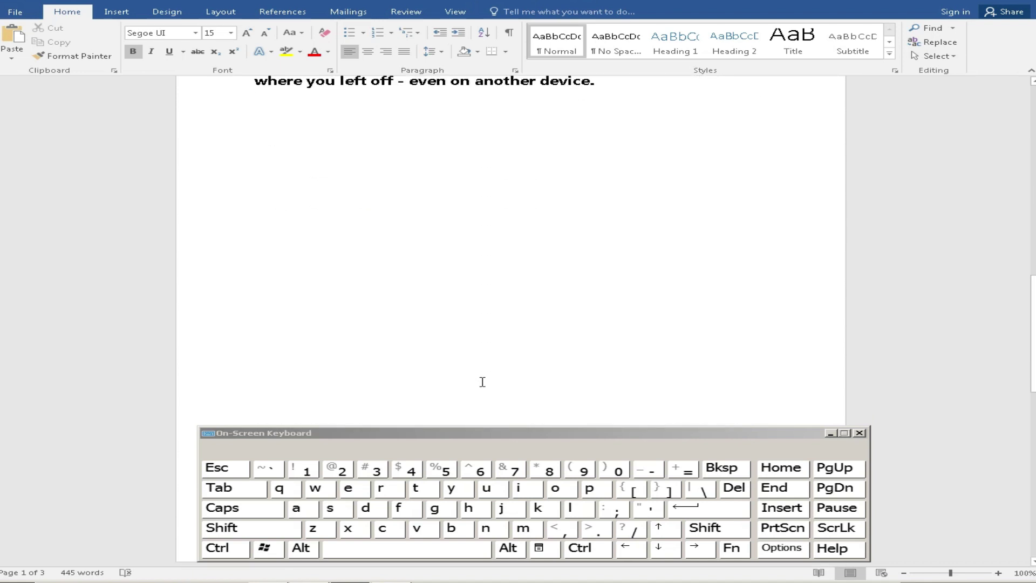
{"action": "scroll", "coordinate": [481, 382], "scroll_direction": "down", "scroll_amount": 2}
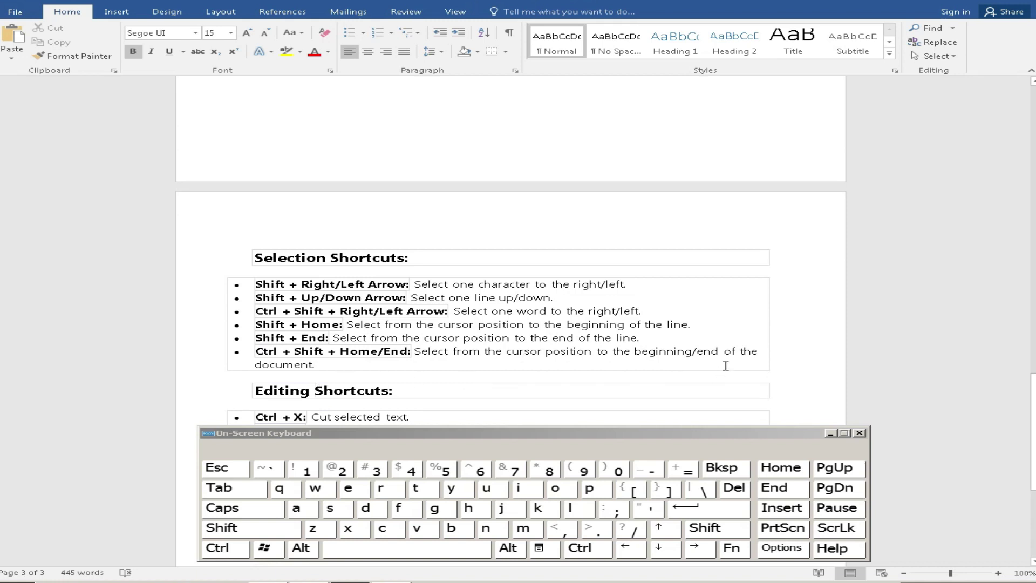
{"action": "left_click", "coordinate": [259, 390]}
{"action": "key", "text": "ctrl+Return"}
{"action": "scroll", "coordinate": [398, 415], "scroll_direction": "up", "scroll_amount": 10}
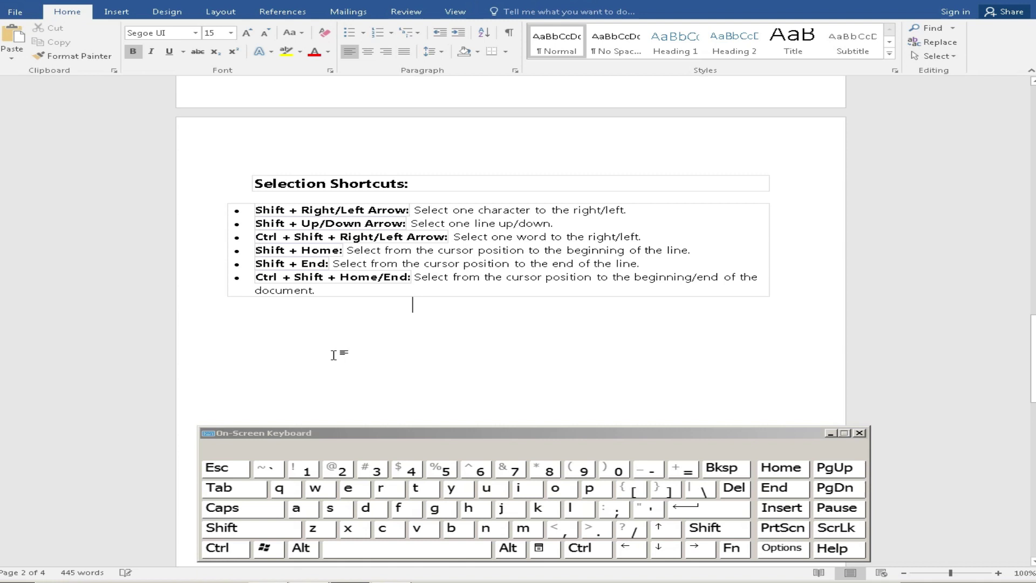
{"action": "key", "text": "ctrl+Return"}
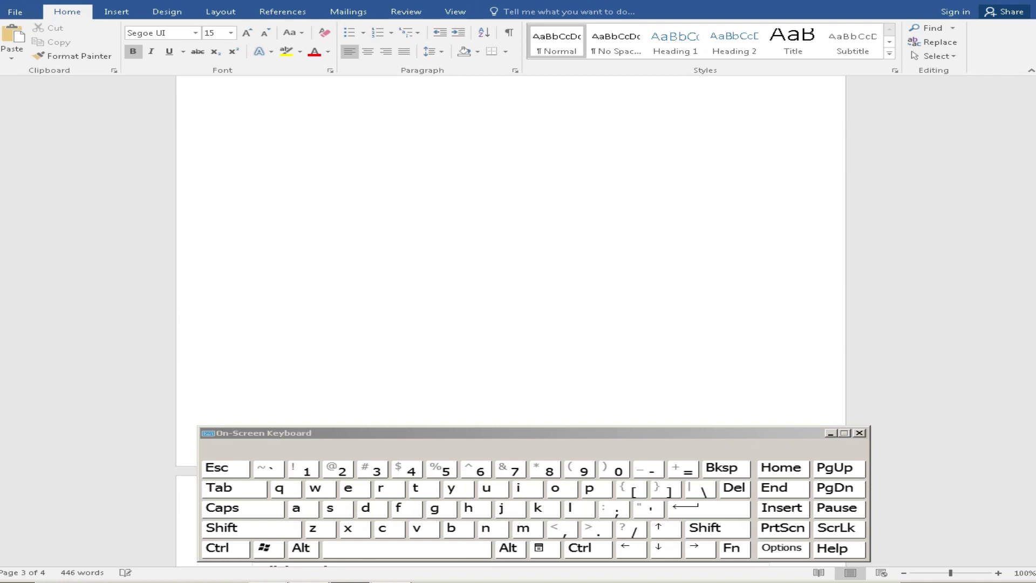
{"action": "scroll", "coordinate": [389, 335], "scroll_direction": "up", "scroll_amount": 10}
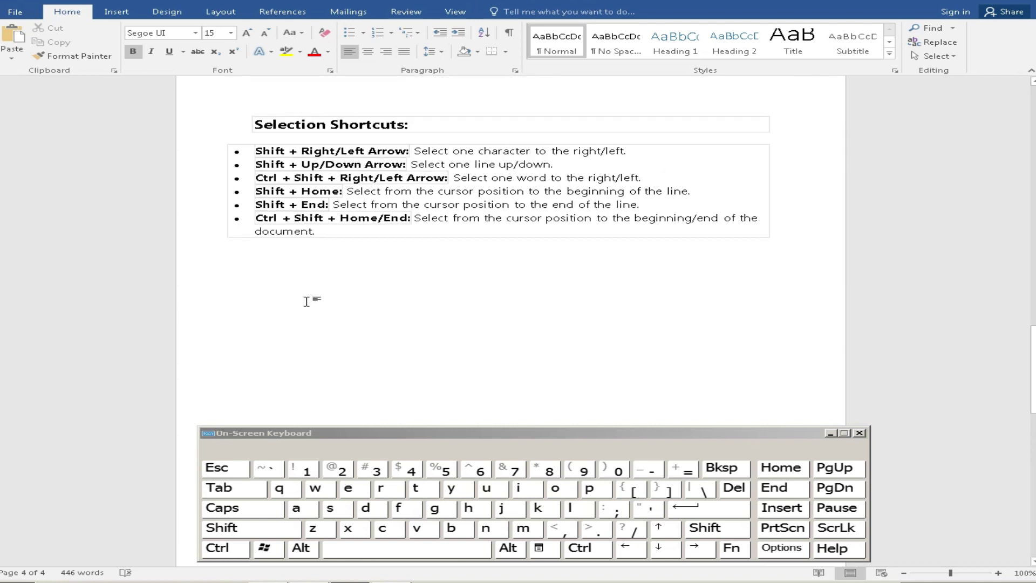
Step: Generate sample paragraphs below the Selection Shortcuts list with =rand()
{"action": "left_click", "coordinate": [339, 233]}
{"action": "key", "text": "Down"}
{"action": "type", "text": "=rand()"}
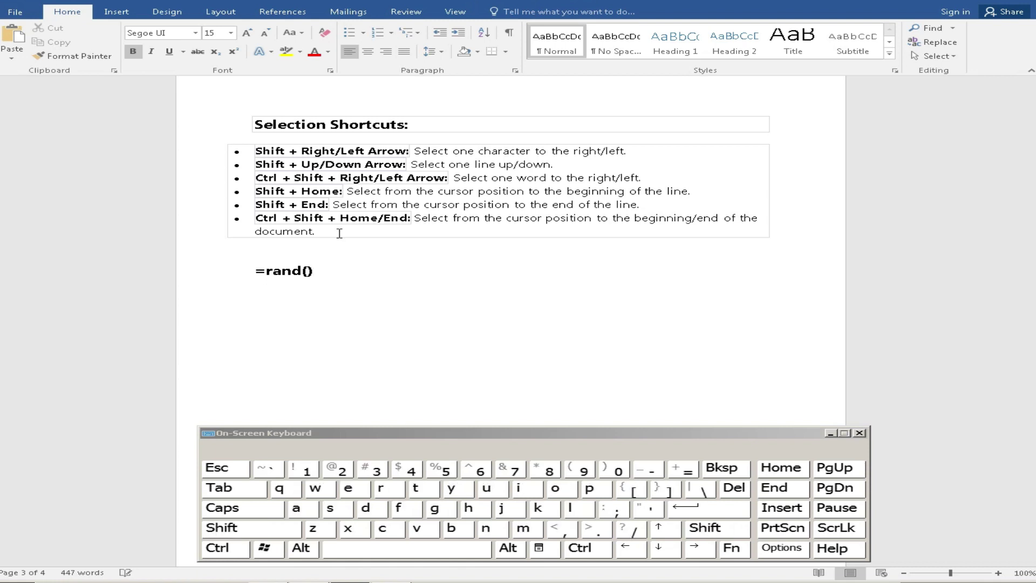
{"action": "key", "text": "Return"}
{"action": "scroll", "coordinate": [1018, 341], "scroll_direction": "up", "scroll_amount": 5}
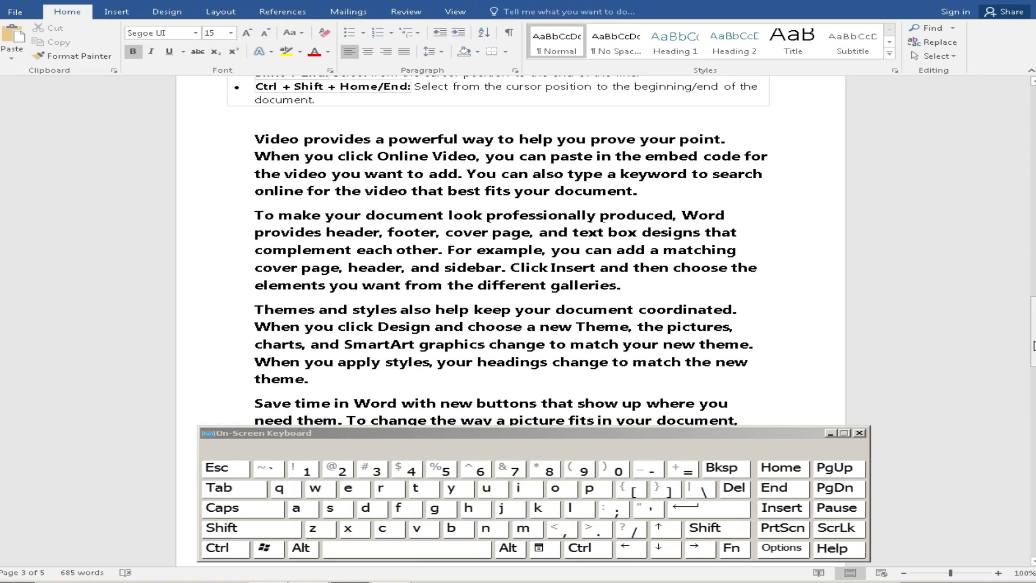
{"action": "scroll", "coordinate": [1018, 341], "scroll_direction": "up", "scroll_amount": 6}
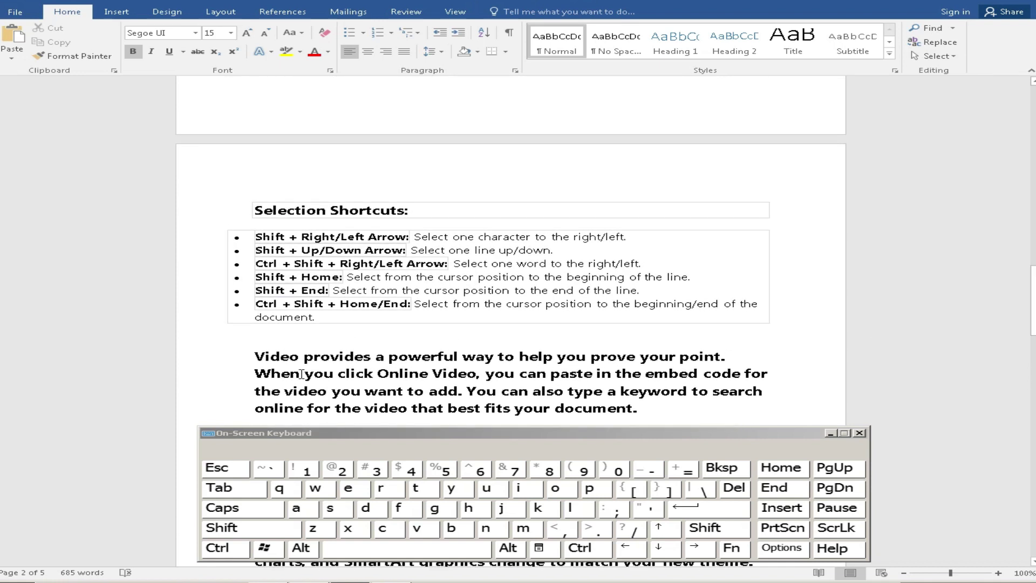
Step: Select "eo provides" one character at a time in the first sample sentence under Selection Shortcuts and copy it
{"action": "left_click", "coordinate": [260, 358]}
{"action": "key", "text": "Right"}
{"action": "key", "text": "Right"}
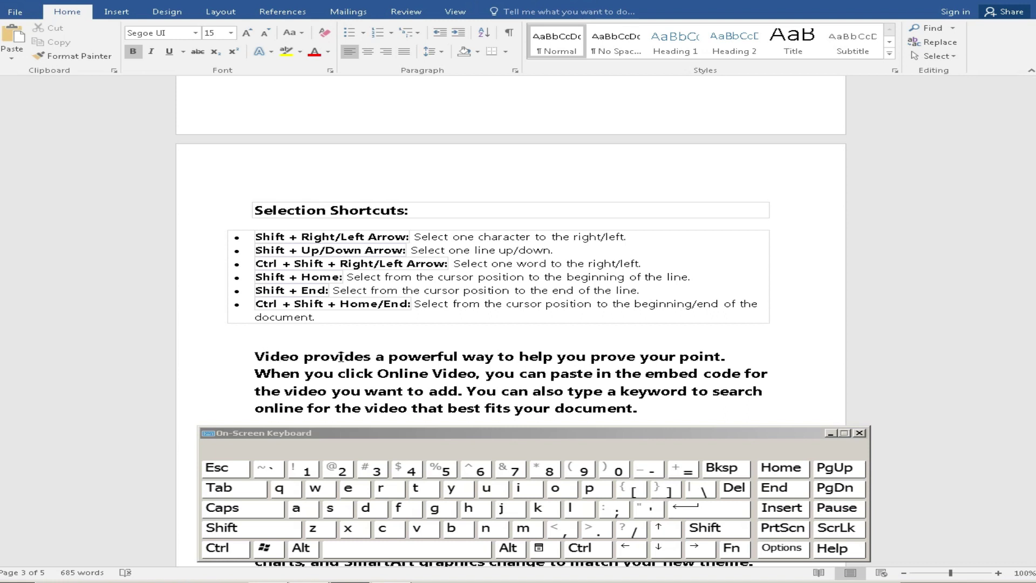
{"action": "key", "text": "shift"}
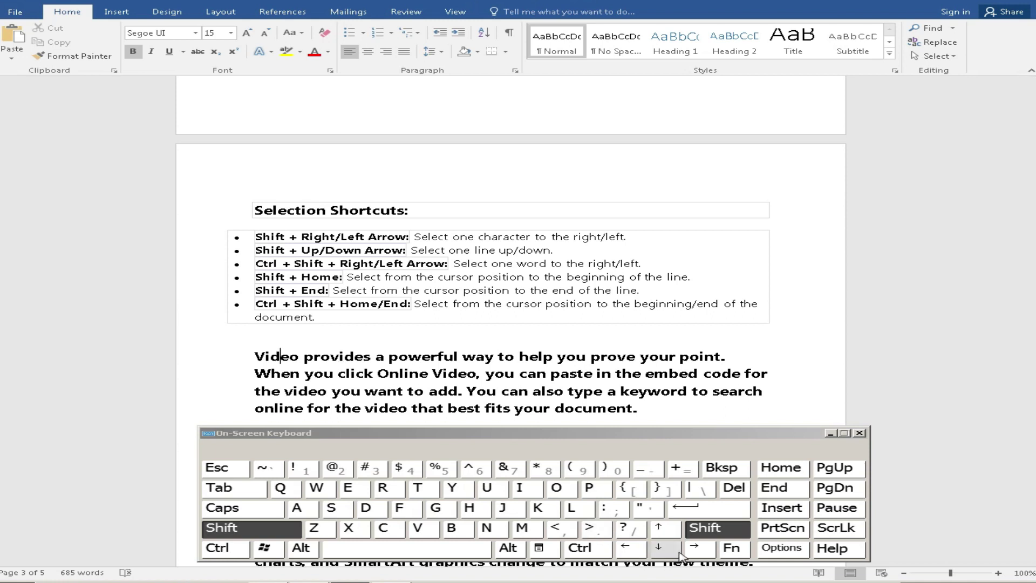
{"action": "left_click", "coordinate": [695, 555]}
{"action": "left_click", "coordinate": [696, 555]}
{"action": "left_click", "coordinate": [695, 555]}
{"action": "left_click", "coordinate": [696, 555]}
{"action": "left_click", "coordinate": [696, 554]}
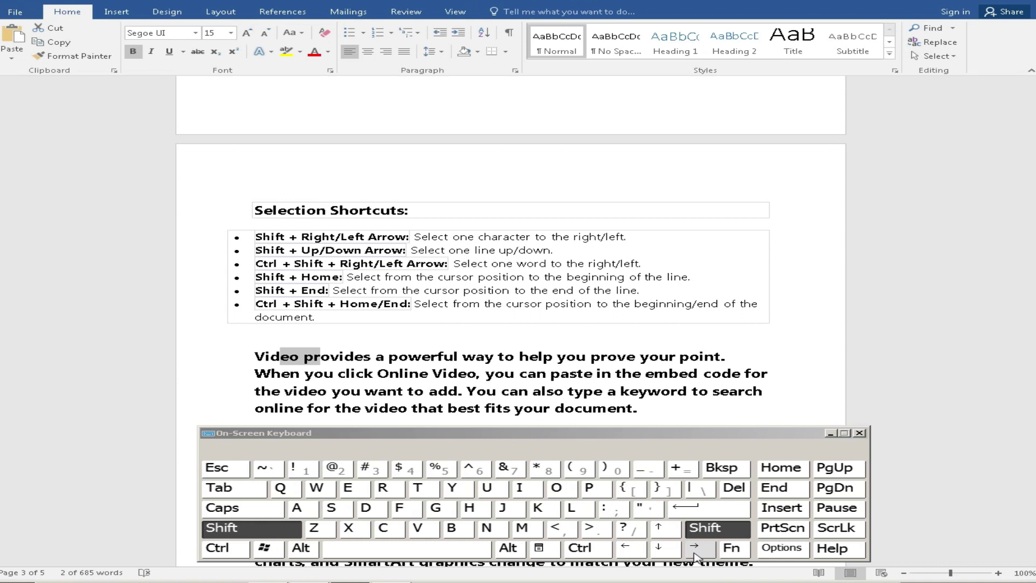
{"action": "left_click", "coordinate": [696, 555]}
{"action": "left_click", "coordinate": [696, 554]}
{"action": "left_click", "coordinate": [695, 555]}
{"action": "left_click", "coordinate": [695, 554]}
{"action": "left_click", "coordinate": [695, 554]}
{"action": "left_click", "coordinate": [695, 554]}
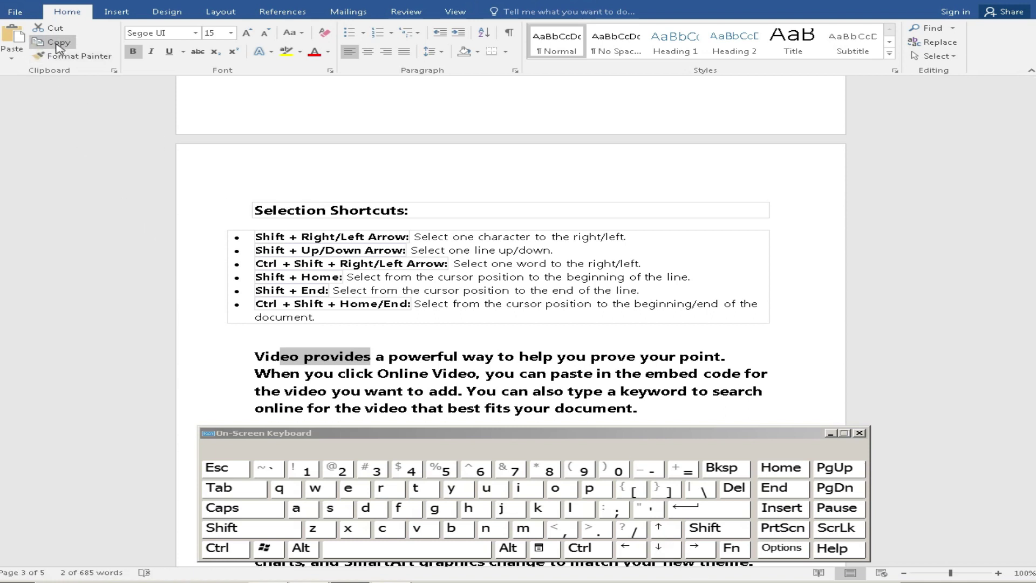
Step: Split the paragraph after "point.", add an empty line below it and paste the copied text there
{"action": "left_click", "coordinate": [377, 357]}
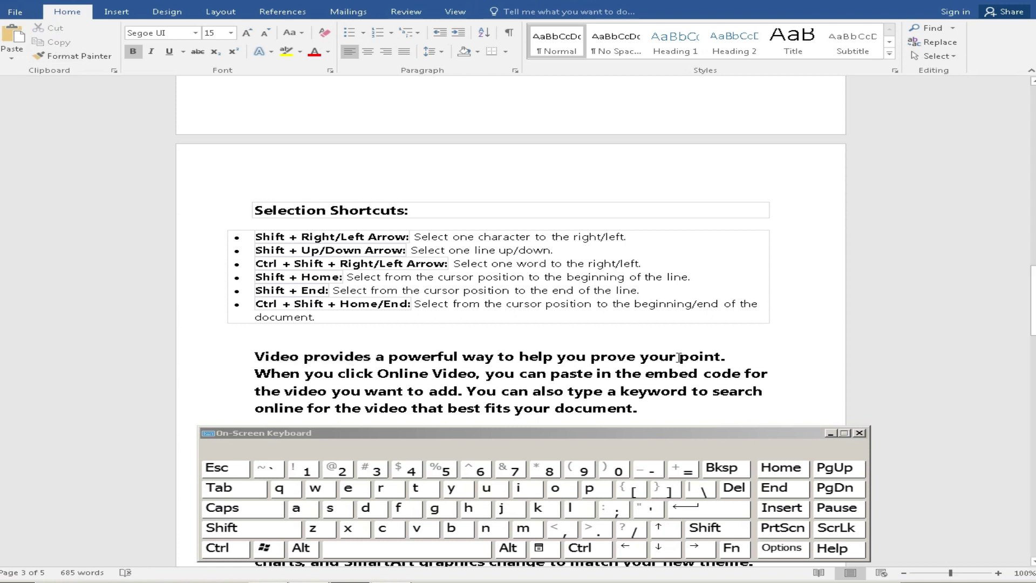
{"action": "left_click", "coordinate": [729, 357]}
{"action": "left_click", "coordinate": [708, 510]}
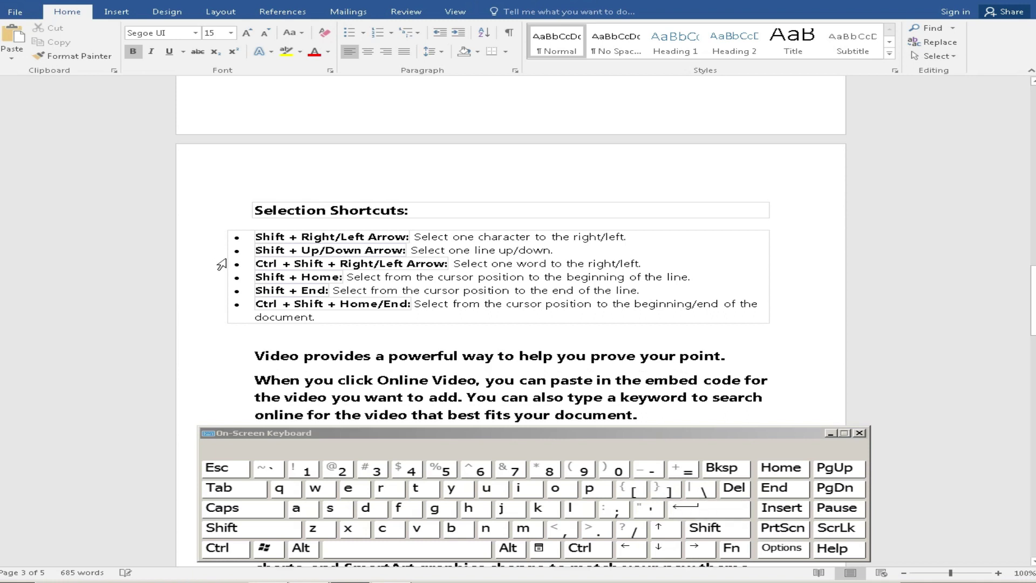
{"action": "key", "text": "Return"}
{"action": "left_click", "coordinate": [264, 370]}
{"action": "left_click", "coordinate": [268, 378]}
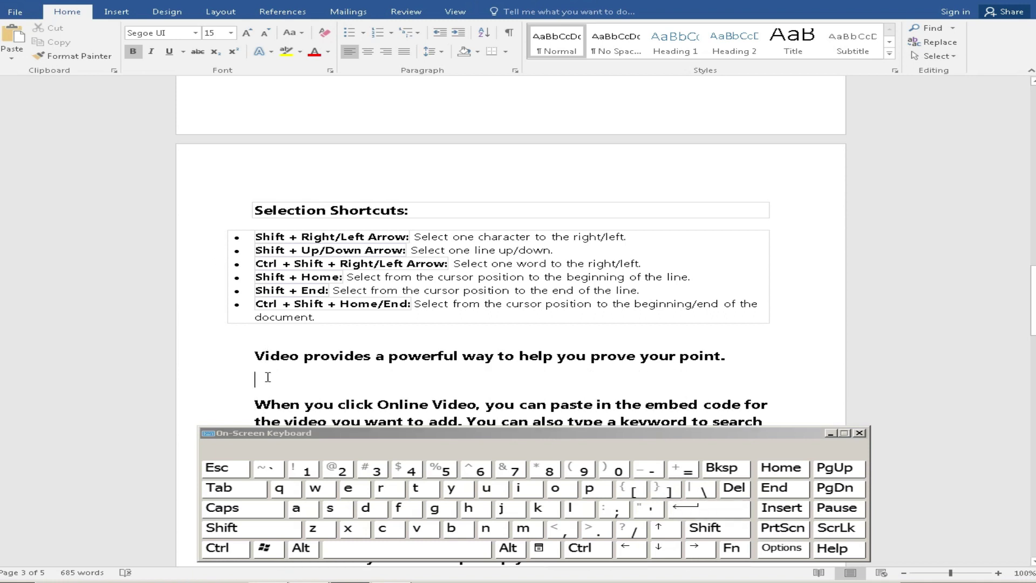
{"action": "left_click", "coordinate": [16, 39]}
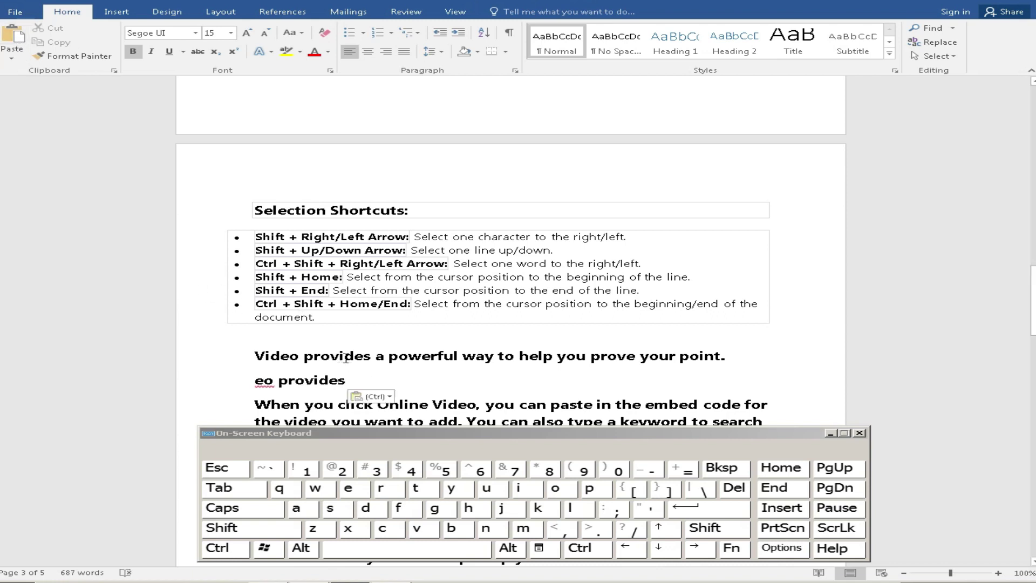
Step: Select "powerful" one character at a time in the first sample sentence, copy it and paste it twice in place
{"action": "left_click", "coordinate": [389, 356]}
{"action": "left_click", "coordinate": [704, 550], "text": "shift"}
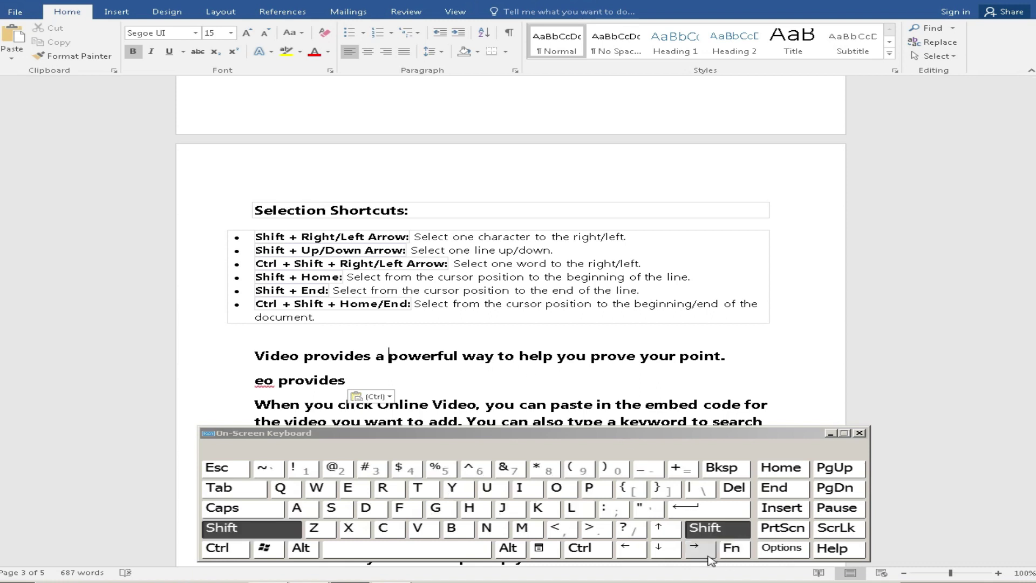
{"action": "left_click", "coordinate": [706, 555], "text": "shift"}
{"action": "left_click", "coordinate": [706, 555]}
{"action": "left_click", "coordinate": [707, 554]}
{"action": "left_click", "coordinate": [707, 555]}
{"action": "left_click", "coordinate": [707, 554]}
{"action": "left_click", "coordinate": [706, 555]}
{"action": "left_click", "coordinate": [707, 555]}
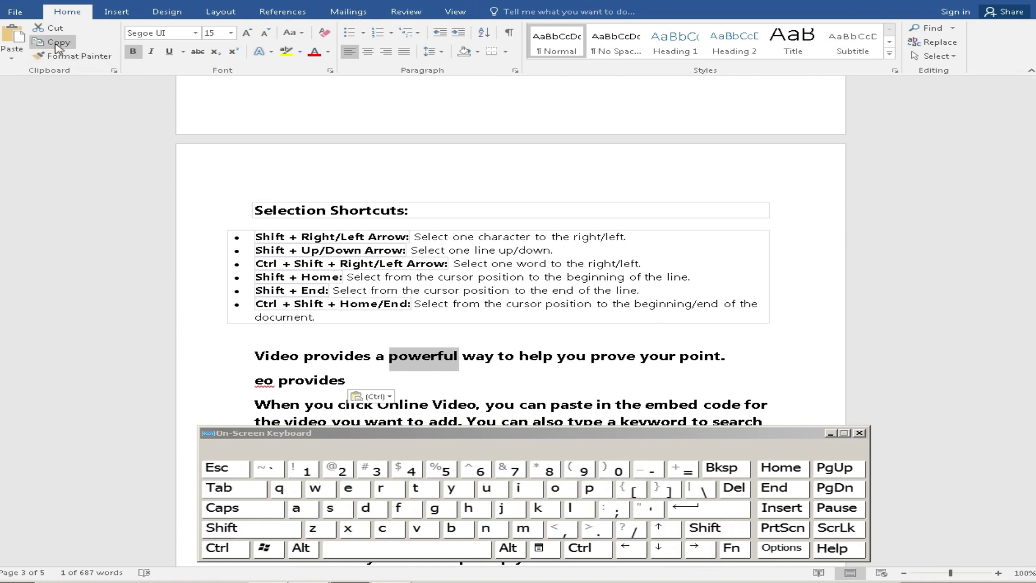
{"action": "left_click", "coordinate": [18, 38]}
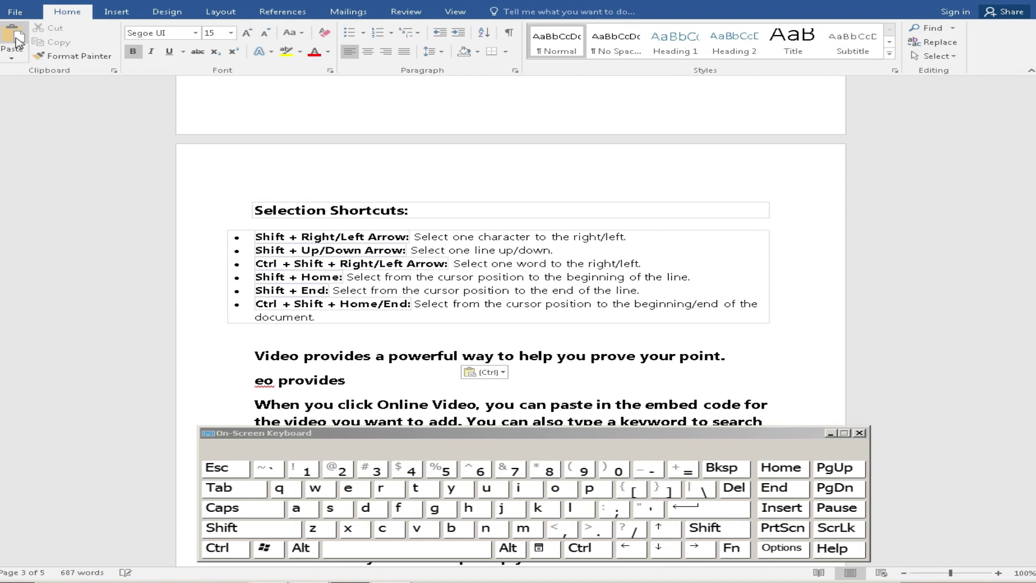
{"action": "left_click", "coordinate": [18, 39]}
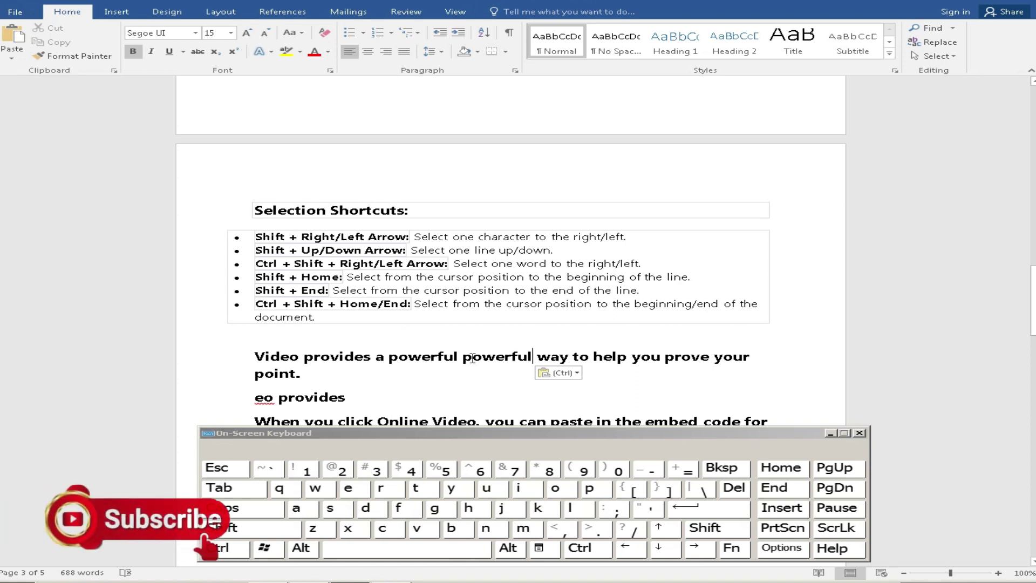
Step: Extend a selection one line down from inside the first "powerful" in the sample sentence under Selection Shortcuts
{"action": "left_click", "coordinate": [422, 357]}
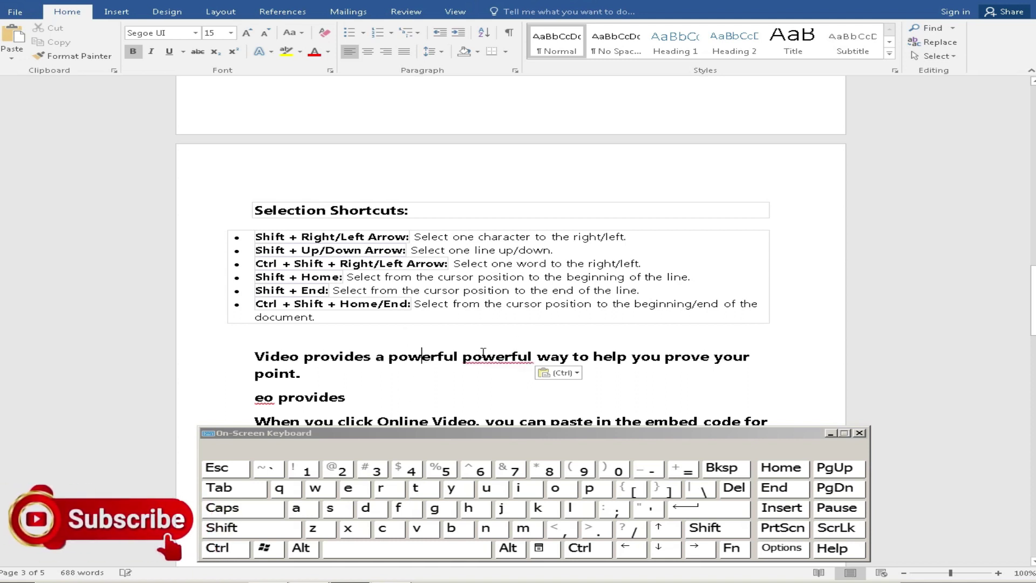
{"action": "left_click", "coordinate": [252, 527]}
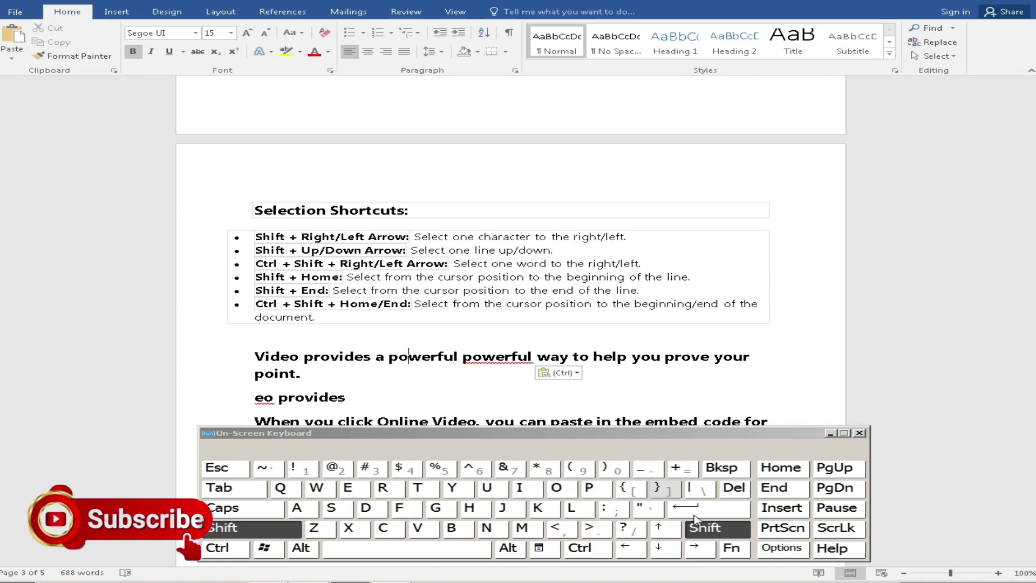
{"action": "left_click", "coordinate": [664, 548]}
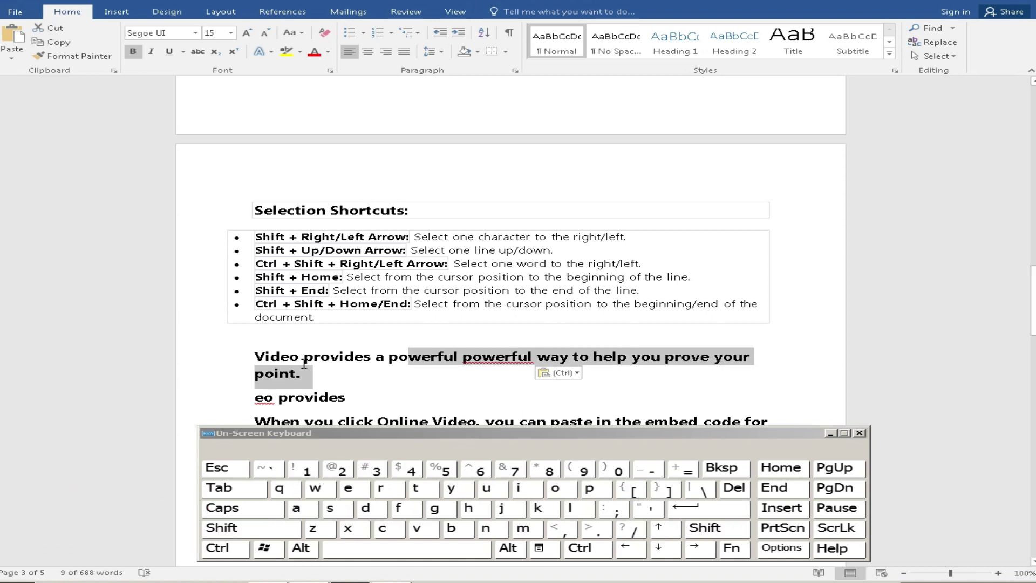
Step: Select the full first line of the sample sentence from before "Video" with the one-line-down selection and copy it
{"action": "left_click", "coordinate": [256, 357]}
{"action": "left_click", "coordinate": [701, 529]}
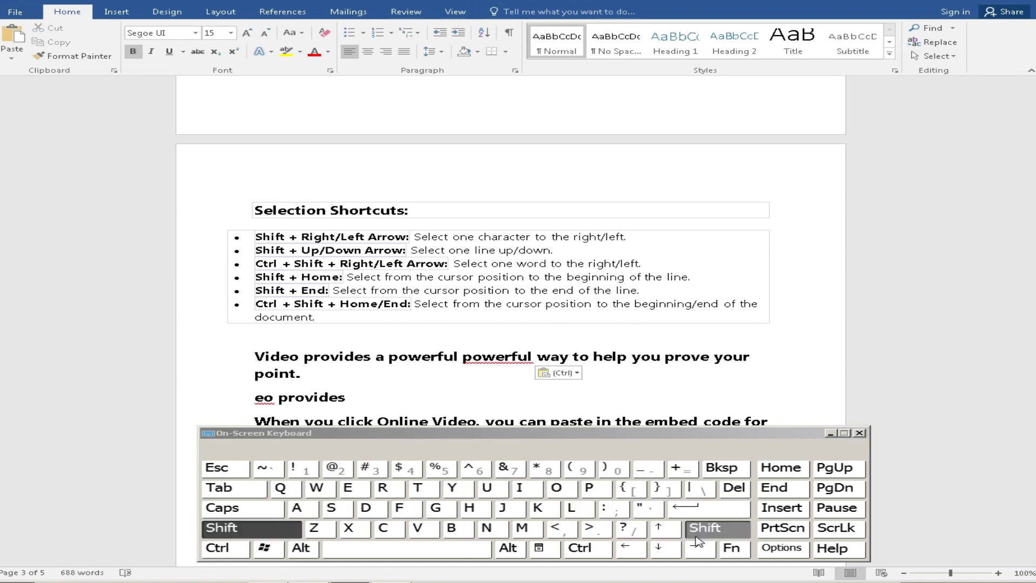
{"action": "left_click", "coordinate": [665, 549]}
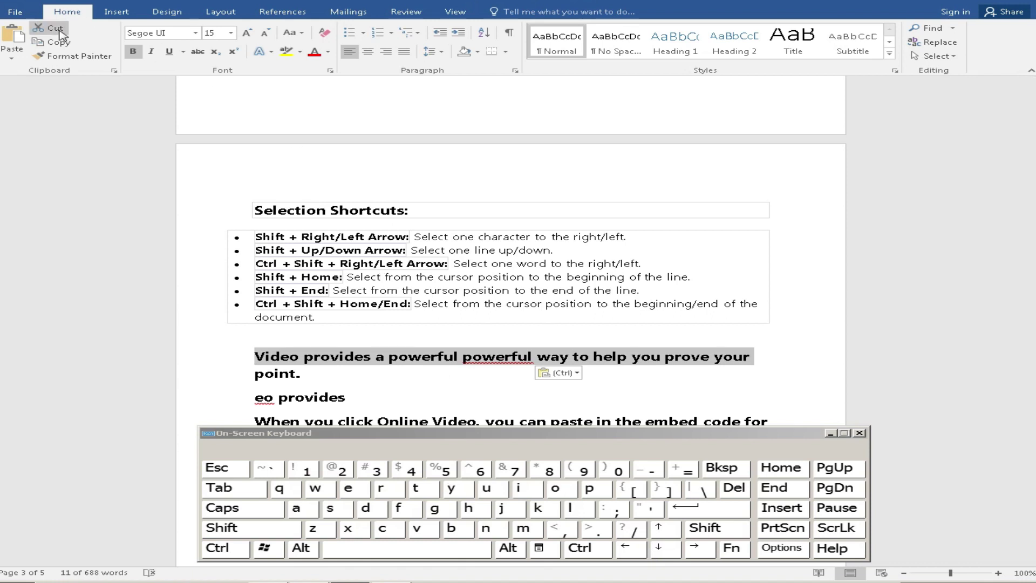
{"action": "left_click", "coordinate": [51, 44]}
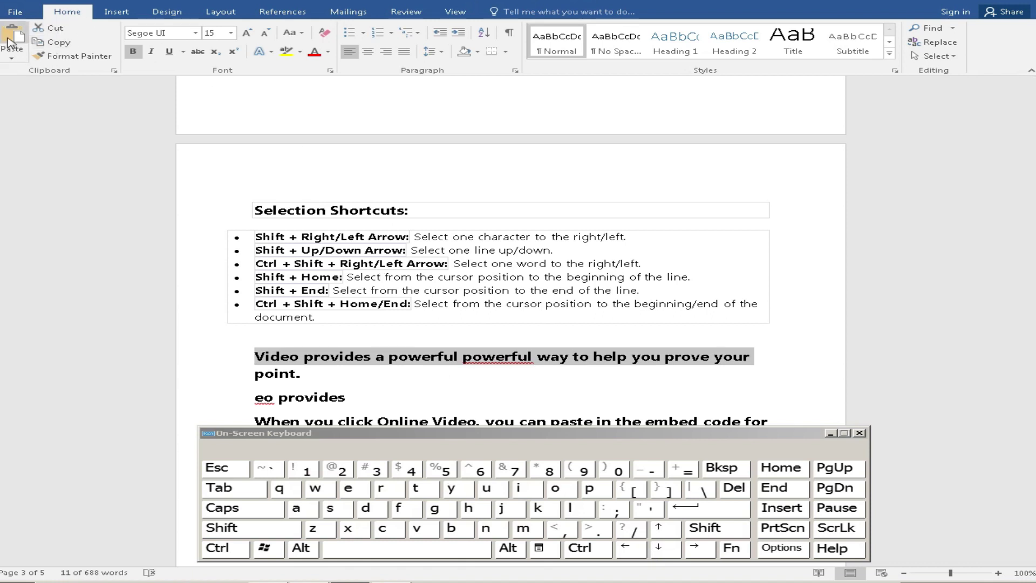
Step: Add an empty line after "point." and paste the copied line there
{"action": "left_click", "coordinate": [310, 379]}
{"action": "key", "text": "Return"}
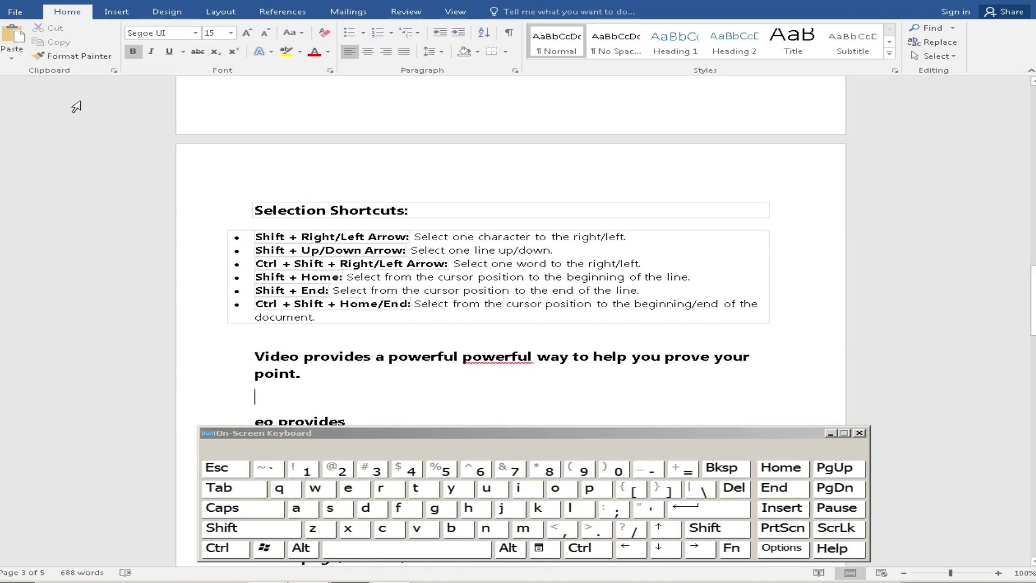
{"action": "left_click", "coordinate": [16, 37]}
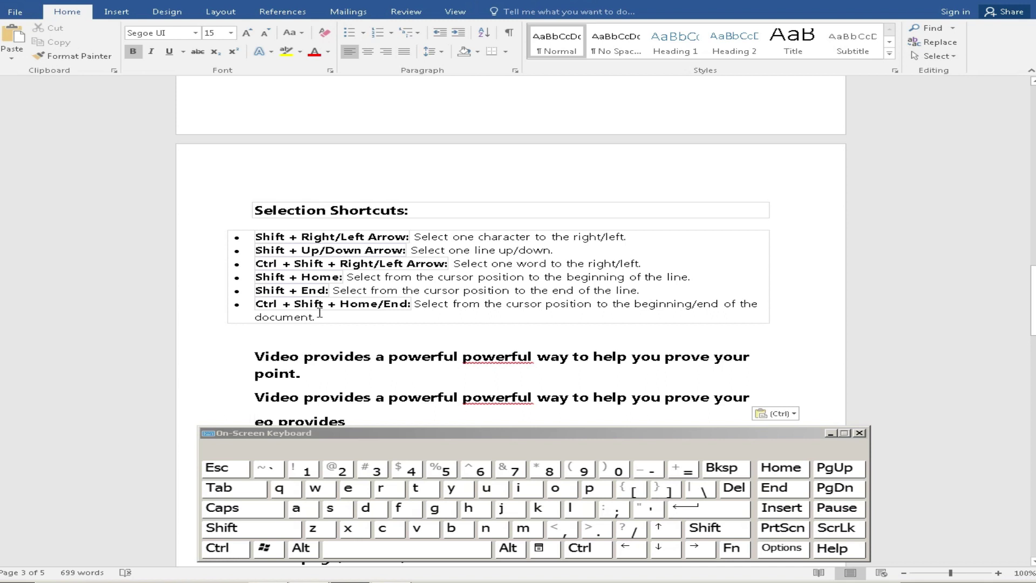
Step: Select one line up from the end of the pasted "Video provides a powerful" line
{"action": "left_click", "coordinate": [389, 399]}
{"action": "key", "text": "shift"}
{"action": "key", "text": "shift+Up"}
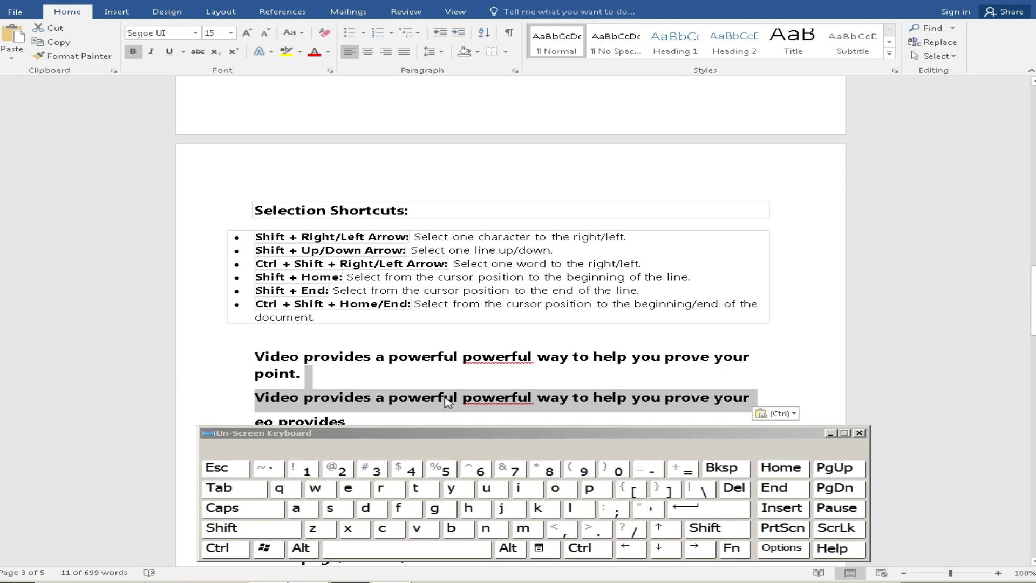
{"action": "scroll", "coordinate": [446, 400], "scroll_direction": "down", "scroll_amount": 1}
Step: Select from after the first "powerful" to the beginning of the first sample line with the Shift + Home shortcut
{"action": "left_click", "coordinate": [371, 396]}
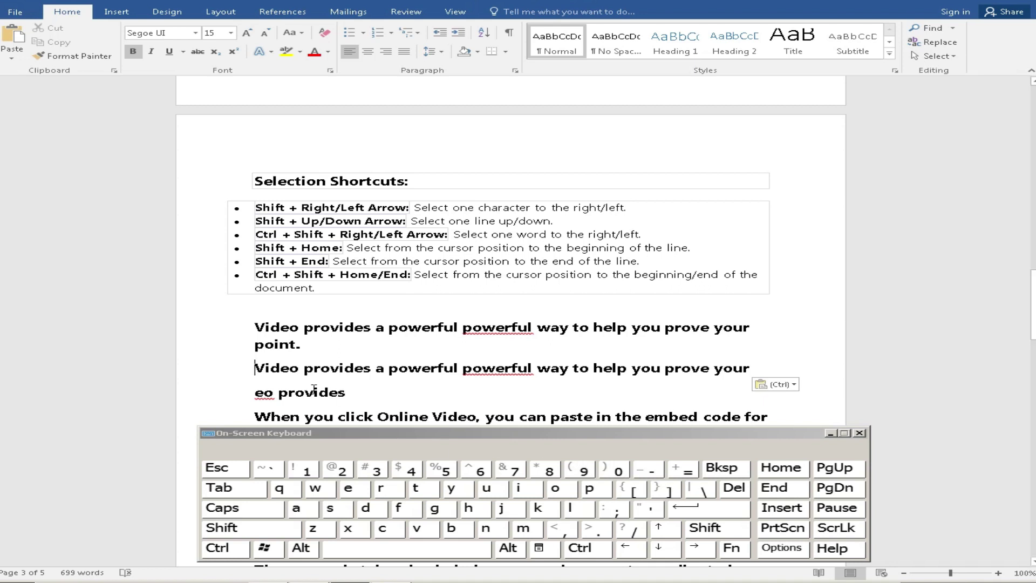
{"action": "key", "text": "shift"}
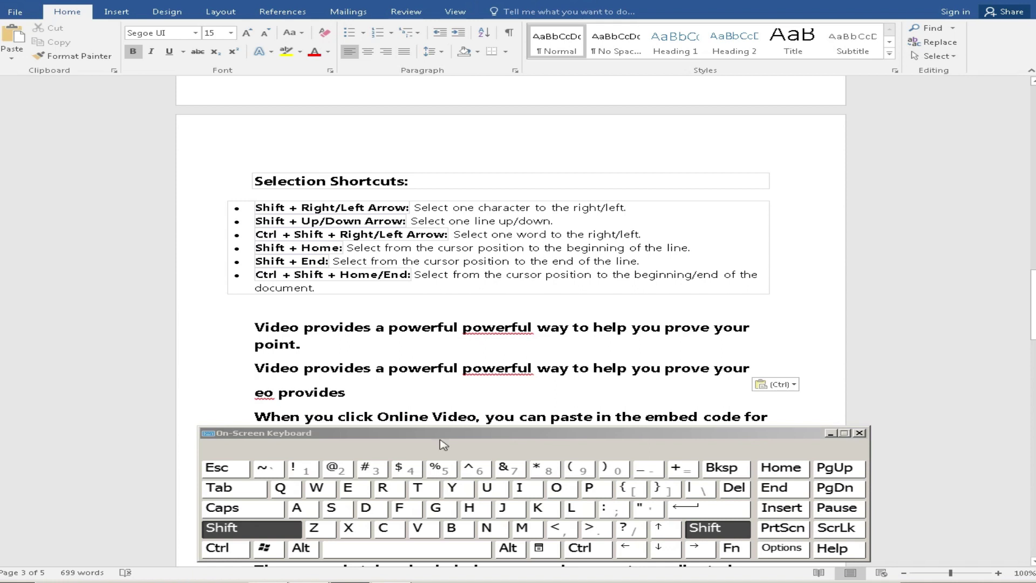
{"action": "left_click", "coordinate": [784, 477]}
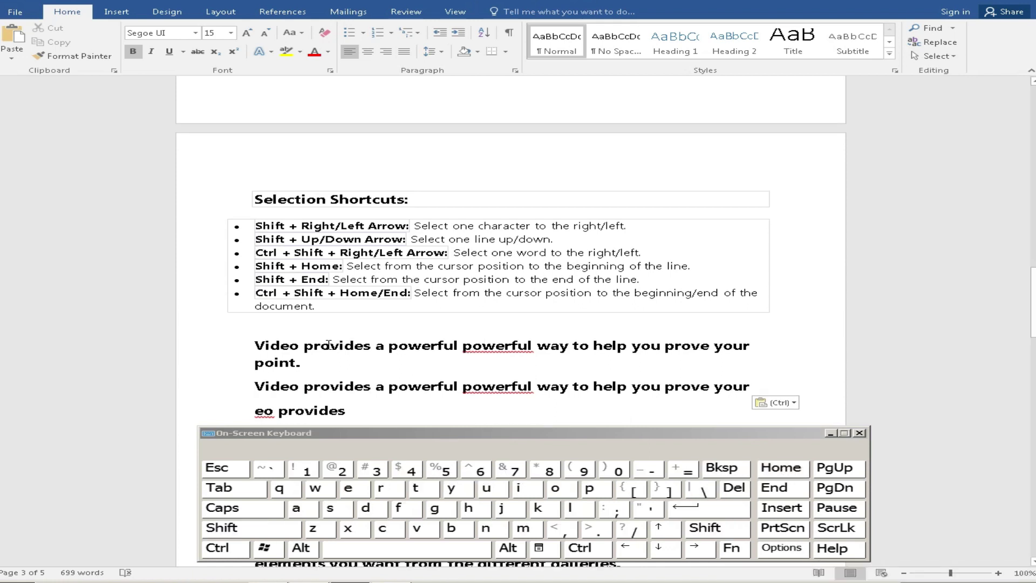
{"action": "left_click", "coordinate": [459, 345]}
{"action": "key", "text": "shift"}
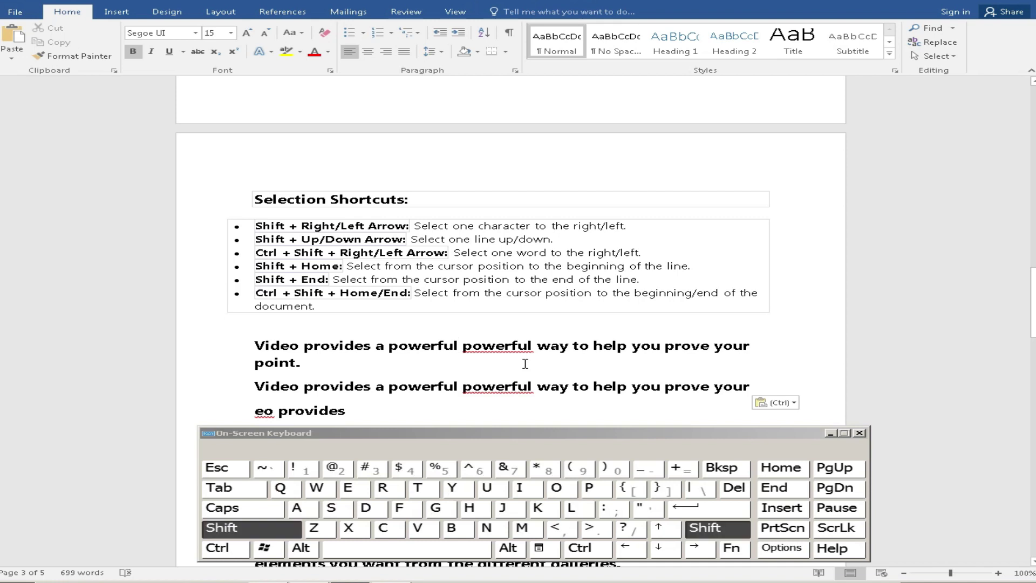
{"action": "key", "text": "shift+Home"}
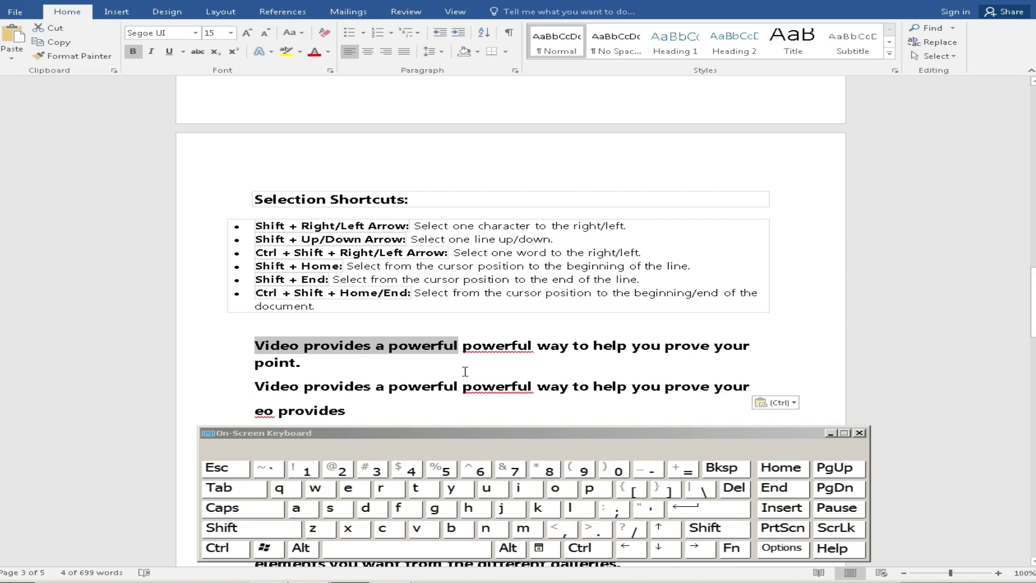
Step: Select from after the first "powerful" to the end of the first sample line with the Shift + End shortcut
{"action": "left_click", "coordinate": [463, 348]}
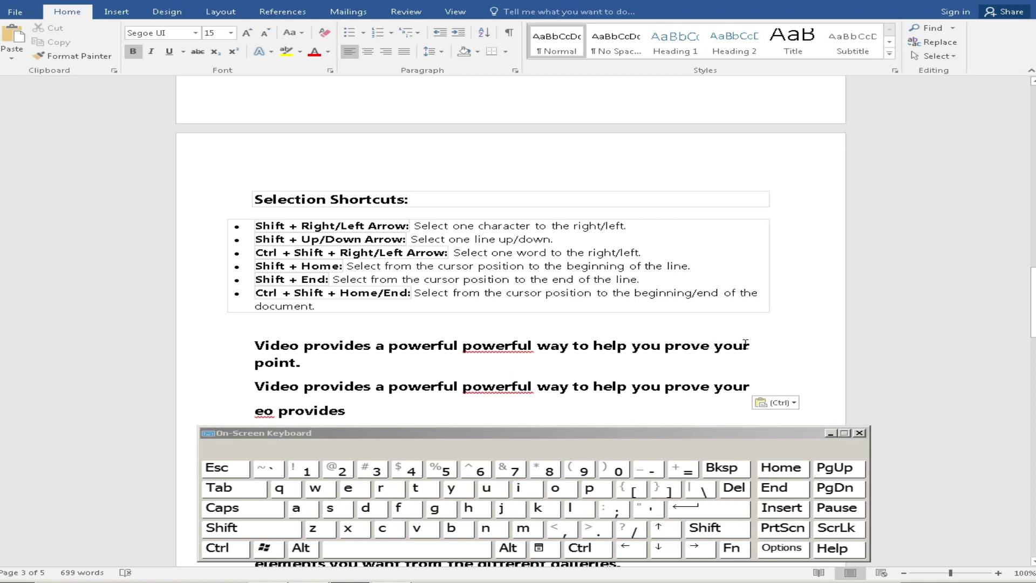
{"action": "key", "text": "shift"}
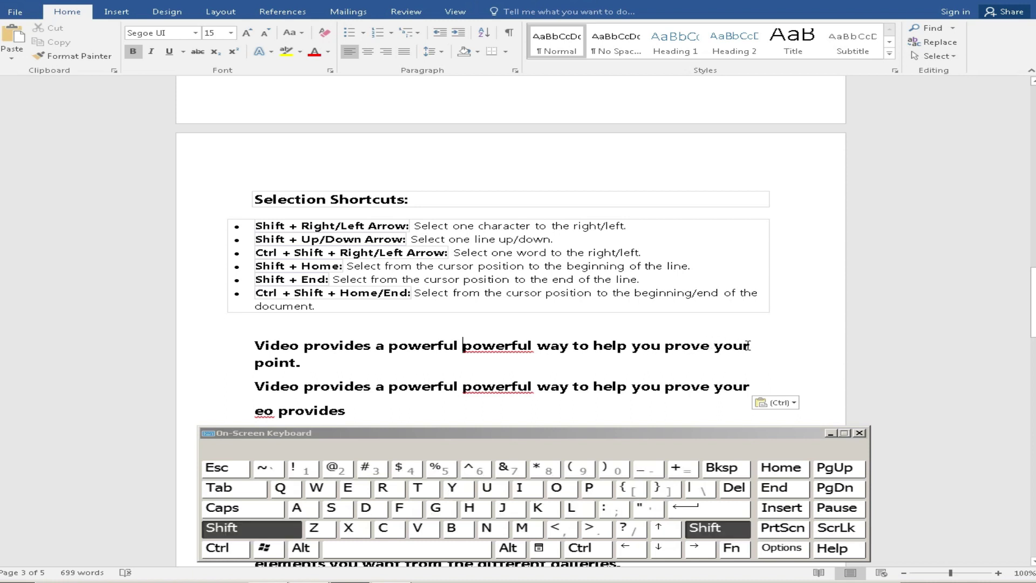
{"action": "left_click", "coordinate": [748, 346], "text": "shift"}
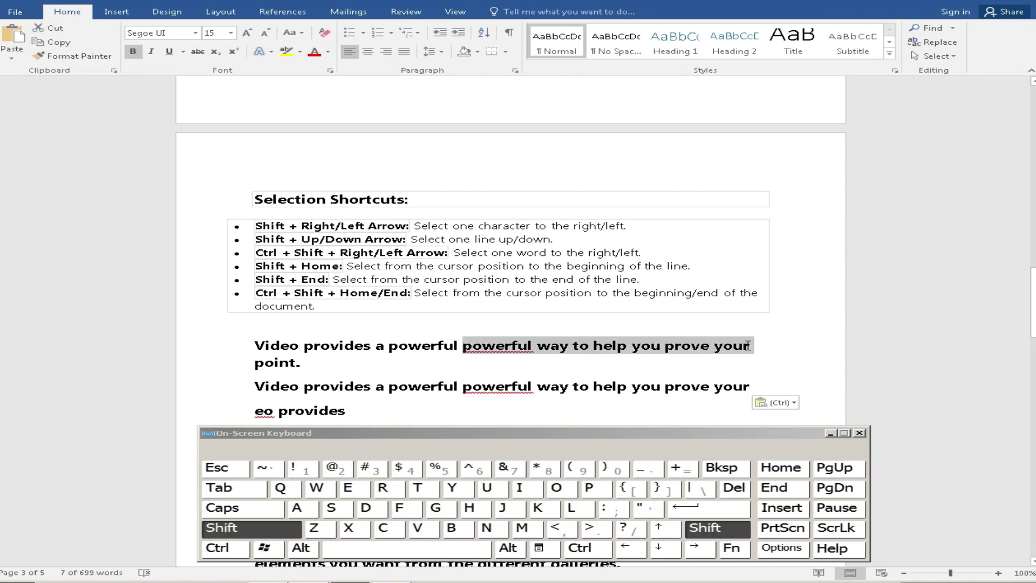
{"action": "left_click", "coordinate": [495, 348]}
{"action": "left_click", "coordinate": [460, 347]}
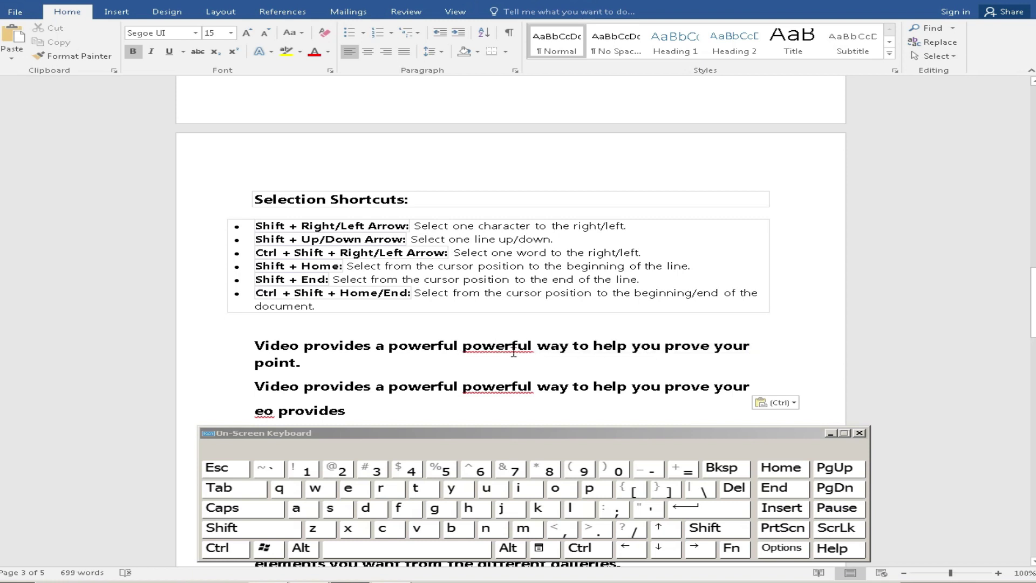
{"action": "key", "text": "shift+End"}
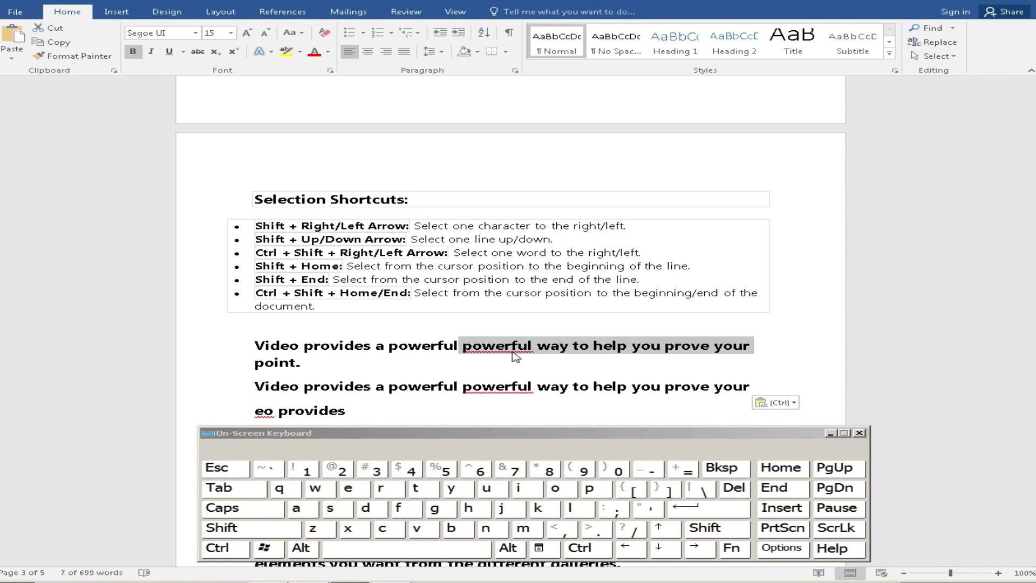
Step: Select from after "best fits your document." to the beginning of the document, review the selected range and clear the selection
{"action": "left_click", "coordinate": [495, 383]}
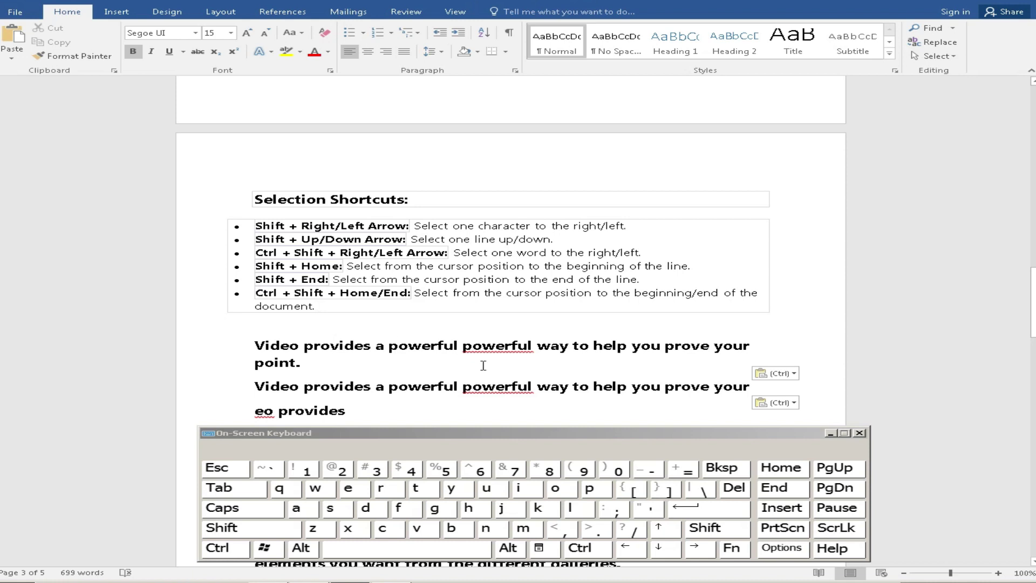
{"action": "scroll", "coordinate": [483, 366], "scroll_direction": "down", "scroll_amount": 1}
{"action": "left_click", "coordinate": [380, 354]}
{"action": "left_click", "coordinate": [647, 411]}
{"action": "key", "text": "ctrl+shift"}
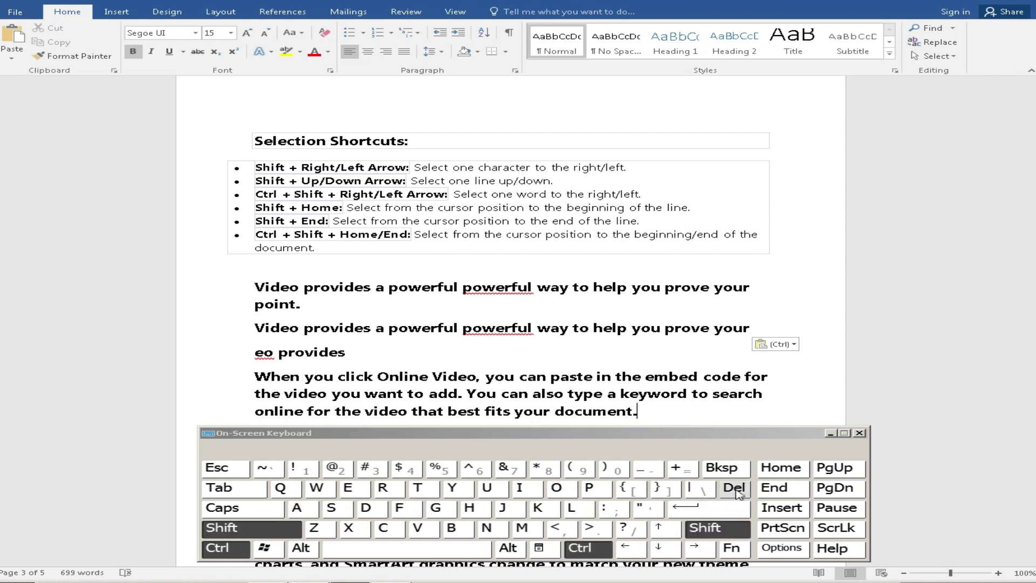
{"action": "left_click", "coordinate": [780, 469]}
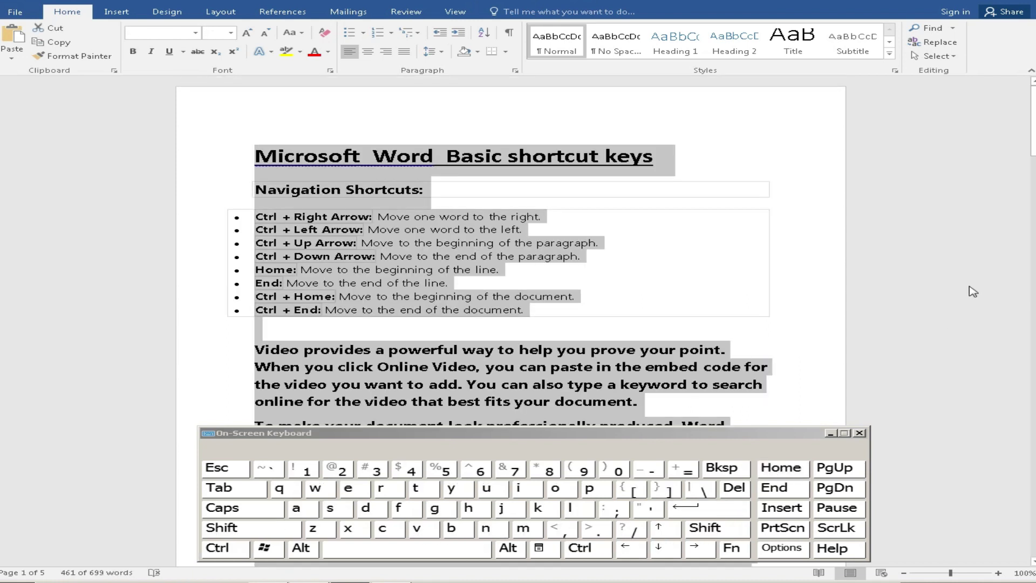
{"action": "left_click_drag", "start_coordinate": [1032, 130], "coordinate": [1033, 341]}
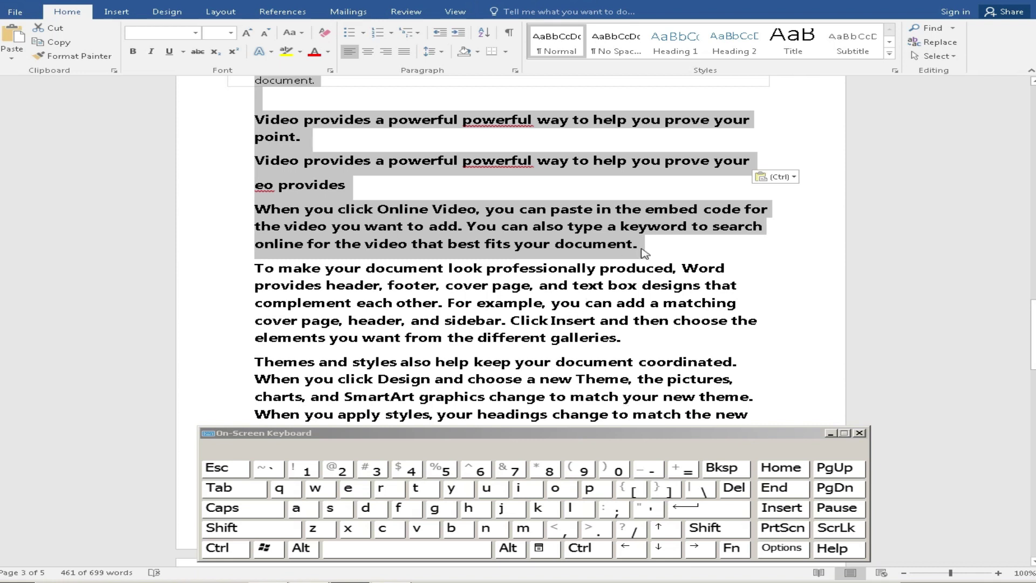
{"action": "mouse_move", "coordinate": [1032, 327]}
{"action": "left_mouse_down"}
{"action": "mouse_move", "coordinate": [1030, 100]}
{"action": "mouse_move", "coordinate": [1030, 267]}
{"action": "mouse_move", "coordinate": [1030, 200]}
{"action": "left_mouse_up"}
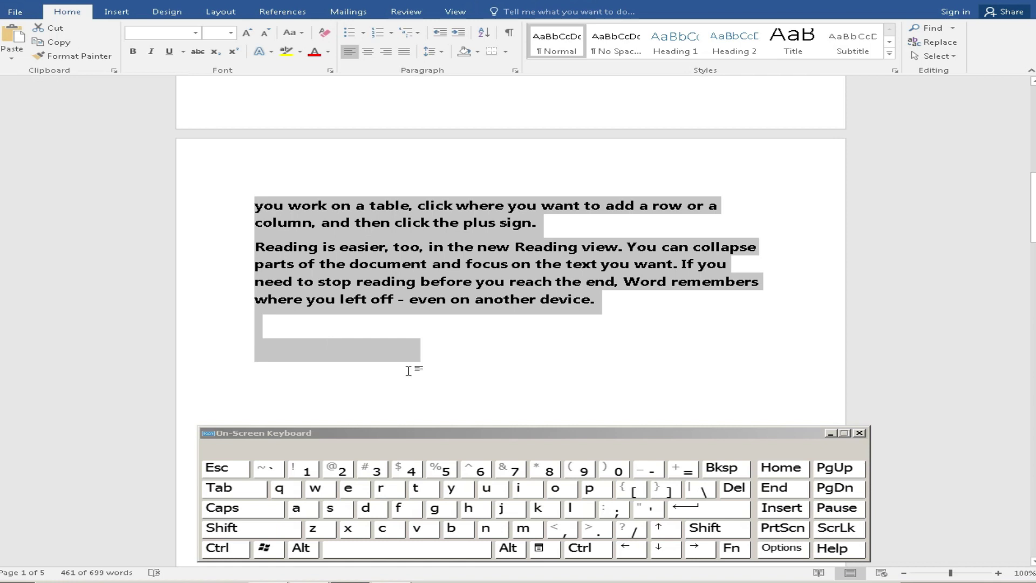
{"action": "left_click_drag", "start_coordinate": [1032, 211], "coordinate": [1033, 243]}
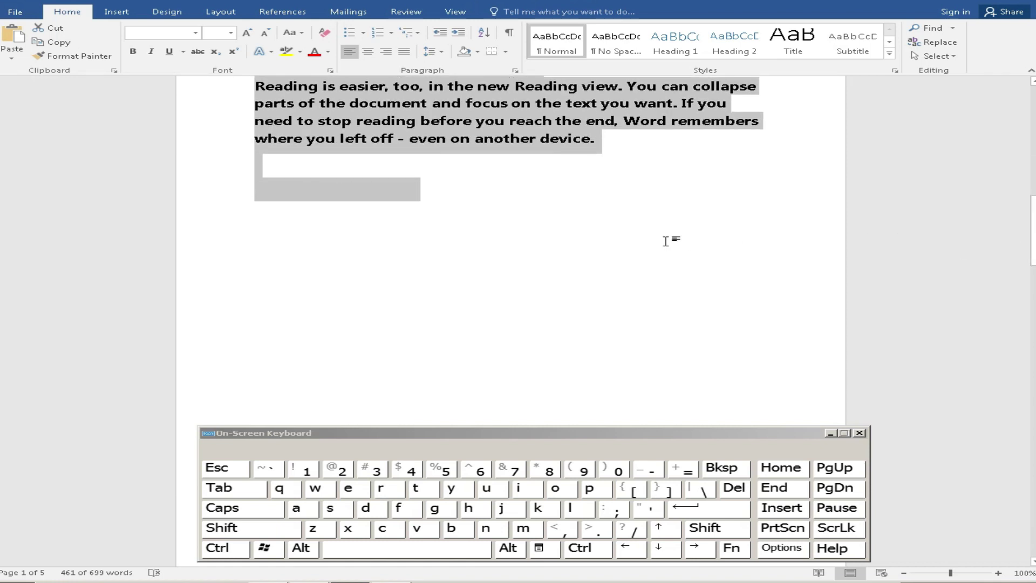
{"action": "left_click", "coordinate": [716, 307]}
Step: Select from before the Selection Shortcuts heading to the end of the document, and clear the selection after reviewing it
{"action": "scroll", "coordinate": [716, 306], "scroll_direction": "down", "scroll_amount": 9}
{"action": "scroll", "coordinate": [717, 306], "scroll_direction": "down", "scroll_amount": 2}
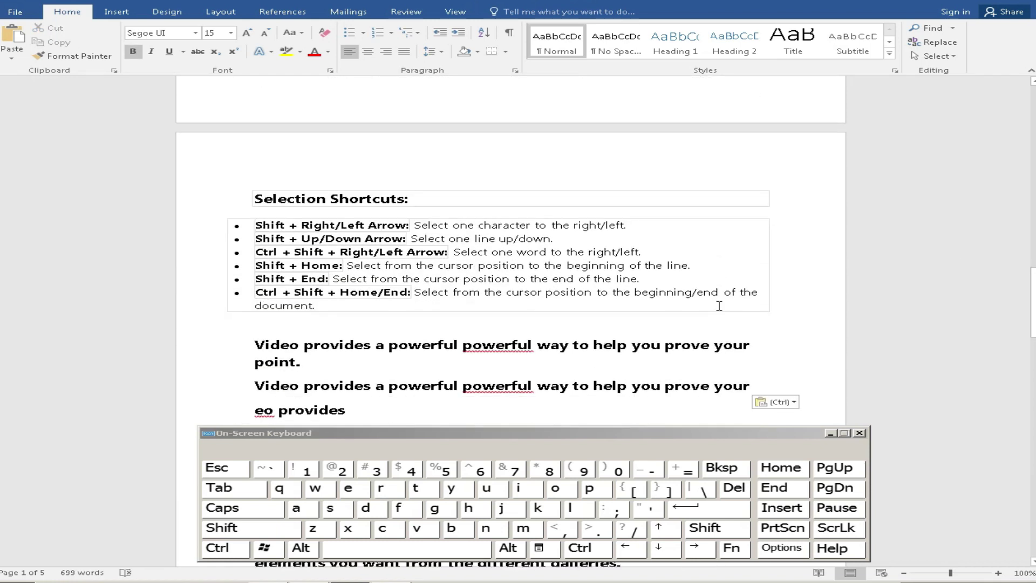
{"action": "left_click", "coordinate": [538, 386]}
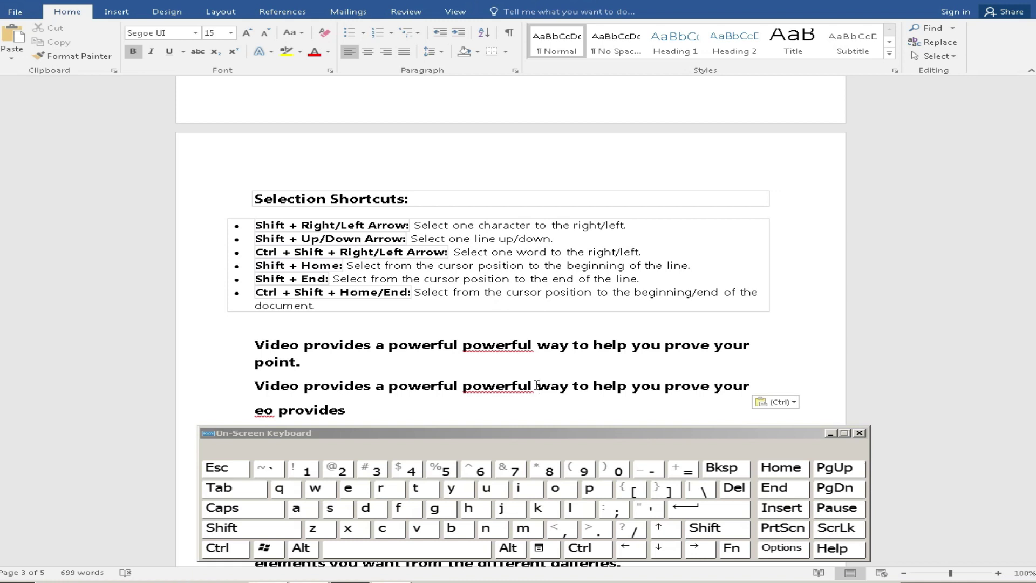
{"action": "left_click", "coordinate": [255, 199]}
{"action": "key", "text": "ctrl"}
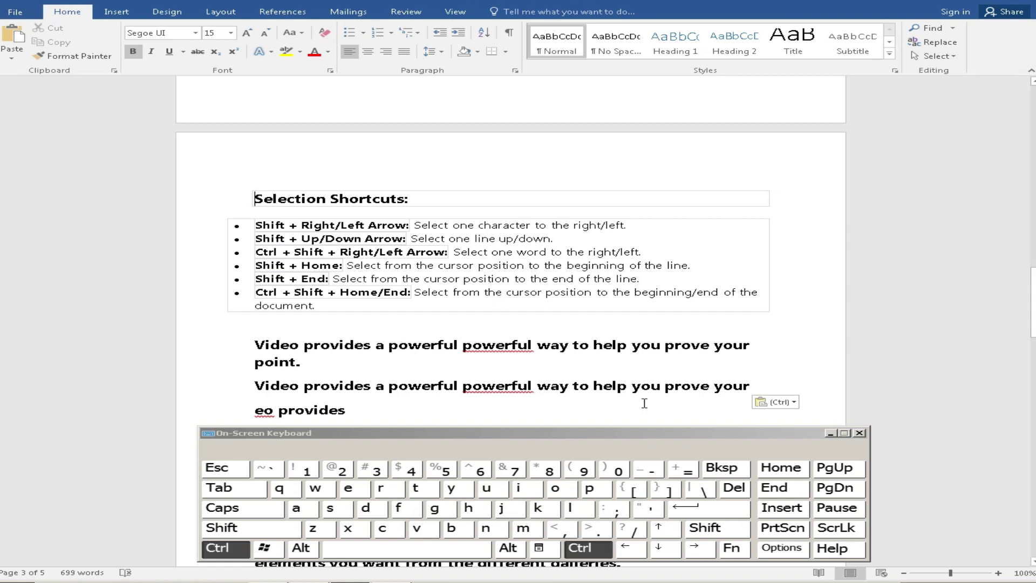
{"action": "key", "text": "shift"}
{"action": "left_click", "coordinate": [783, 488]}
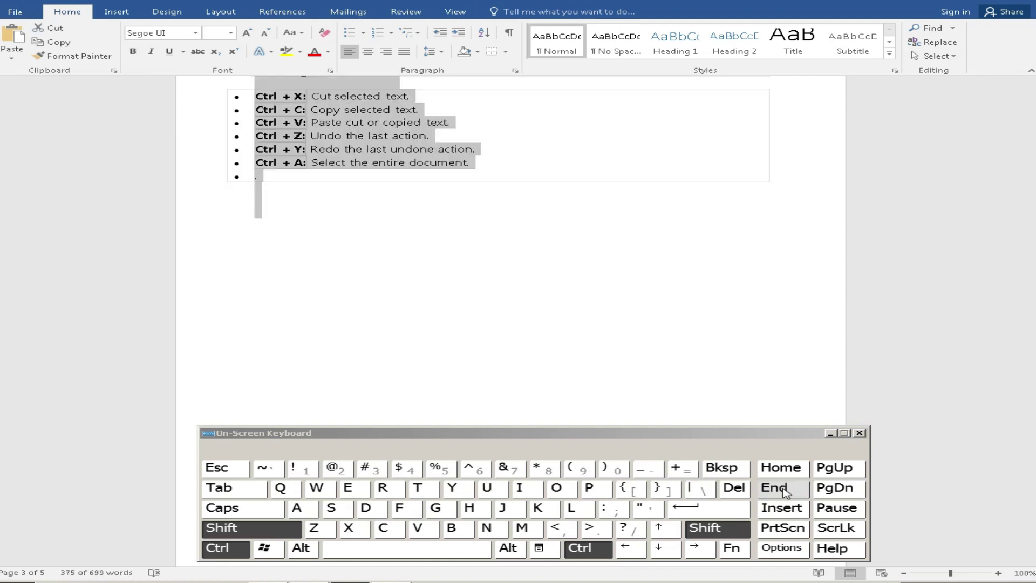
{"action": "left_click_drag", "start_coordinate": [1034, 485], "coordinate": [1031, 323]}
{"action": "left_click", "coordinate": [561, 271]}
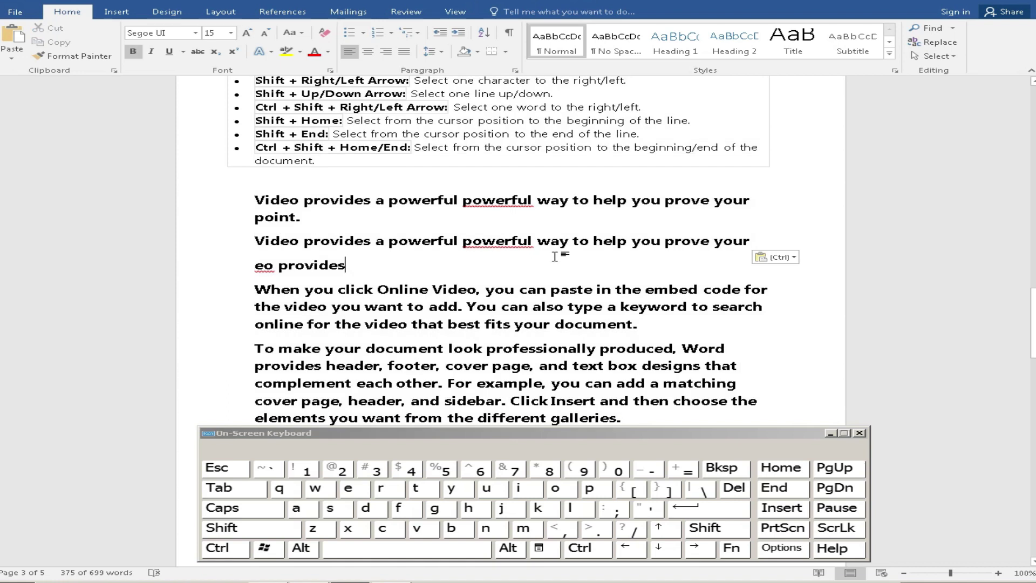
Step: Generate sample paragraphs below the Editing Shortcuts list with =rand()
{"action": "scroll", "coordinate": [459, 217], "scroll_direction": "up", "scroll_amount": 2}
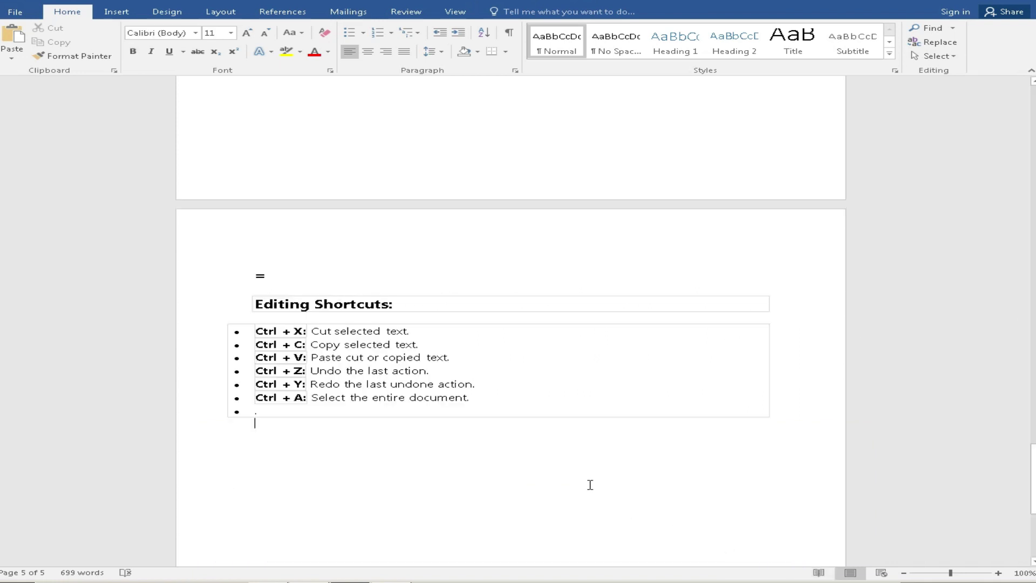
{"action": "scroll", "coordinate": [454, 423], "scroll_direction": "up", "scroll_amount": 7}
{"action": "scroll", "coordinate": [459, 424], "scroll_direction": "down", "scroll_amount": 2}
{"action": "scroll", "coordinate": [462, 425], "scroll_direction": "down", "scroll_amount": 8}
{"action": "mouse_move", "coordinate": [817, 576]}
{"action": "left_click_drag", "start_coordinate": [254, 304], "coordinate": [381, 307]}
{"action": "left_click", "coordinate": [303, 444]}
{"action": "type", "text": "=rand"}
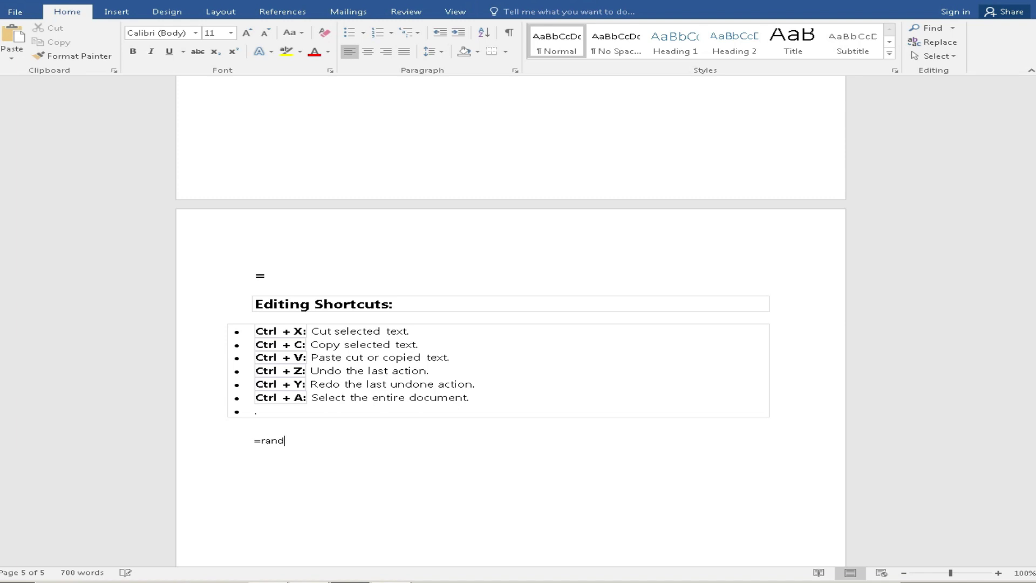
{"action": "type", "text": "()"}
{"action": "key", "text": "Return"}
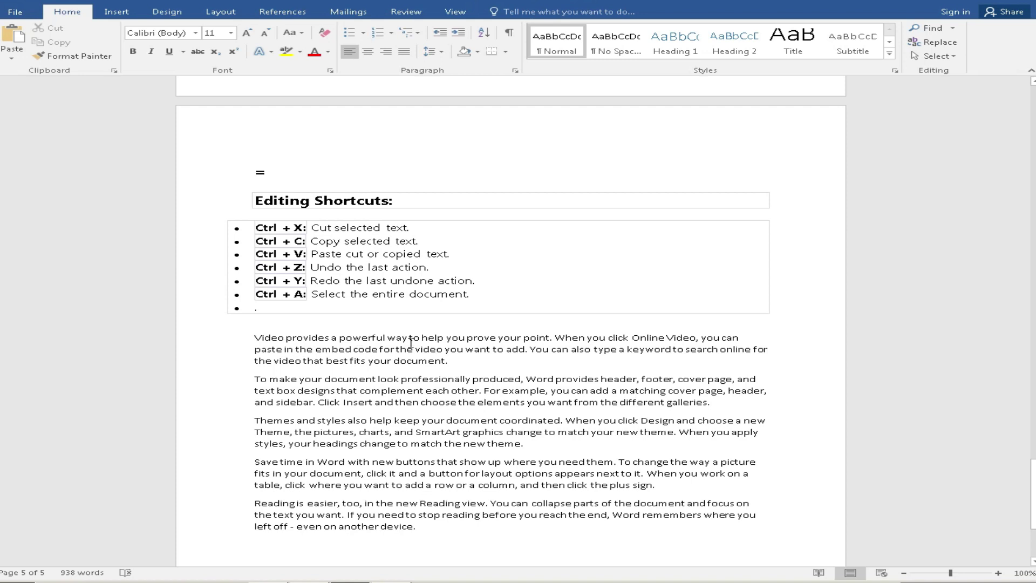
Step: Show the on-screen keyboard and cut "Video provides" from the start of the first sample paragraph below the Editing Shortcuts list
{"action": "left_click", "coordinate": [387, 581]}
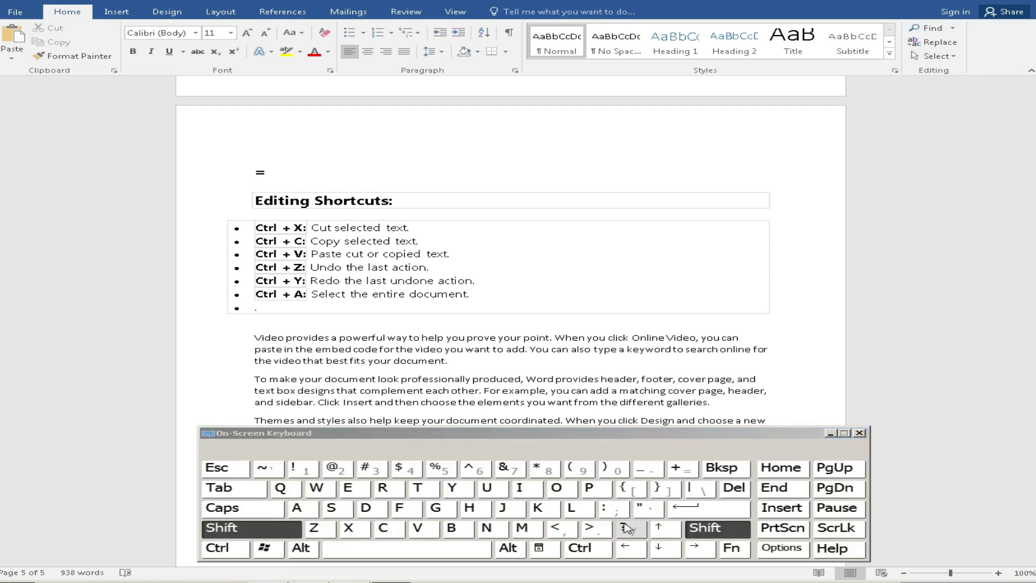
{"action": "left_click", "coordinate": [255, 339]}
{"action": "key", "text": "shift+Right"}
{"action": "key", "text": "shift+Right"}
{"action": "key", "text": "shift+Right"}
{"action": "key", "text": "shift+Right"}
{"action": "key", "text": "shift+Right"}
{"action": "key", "text": "shift+Right"}
{"action": "key", "text": "shift+Right"}
{"action": "key", "text": "shift+Right"}
{"action": "key", "text": "shift+Right"}
{"action": "key", "text": "shift+Right"}
{"action": "key", "text": "shift+Right"}
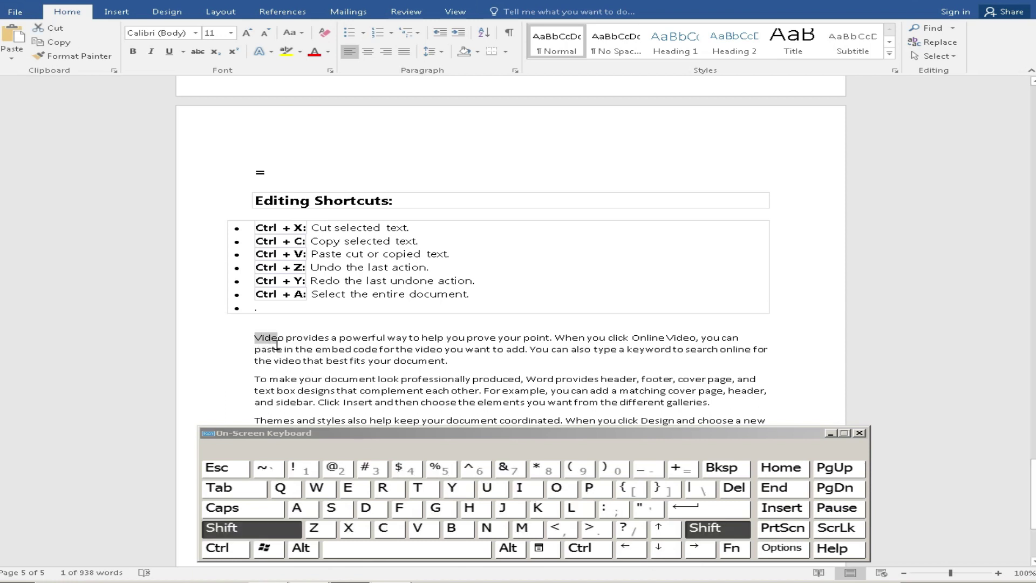
{"action": "key", "text": "shift+Right"}
{"action": "key", "text": "shift+Right"}
{"action": "key", "text": "shift+Right"}
{"action": "key", "text": "shift+Right"}
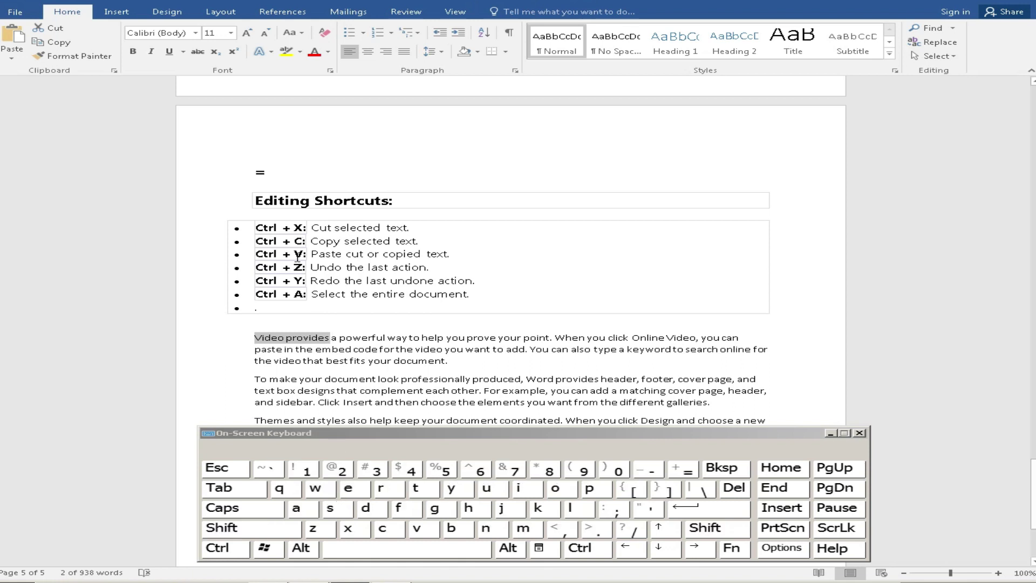
{"action": "key", "text": "ctrl"}
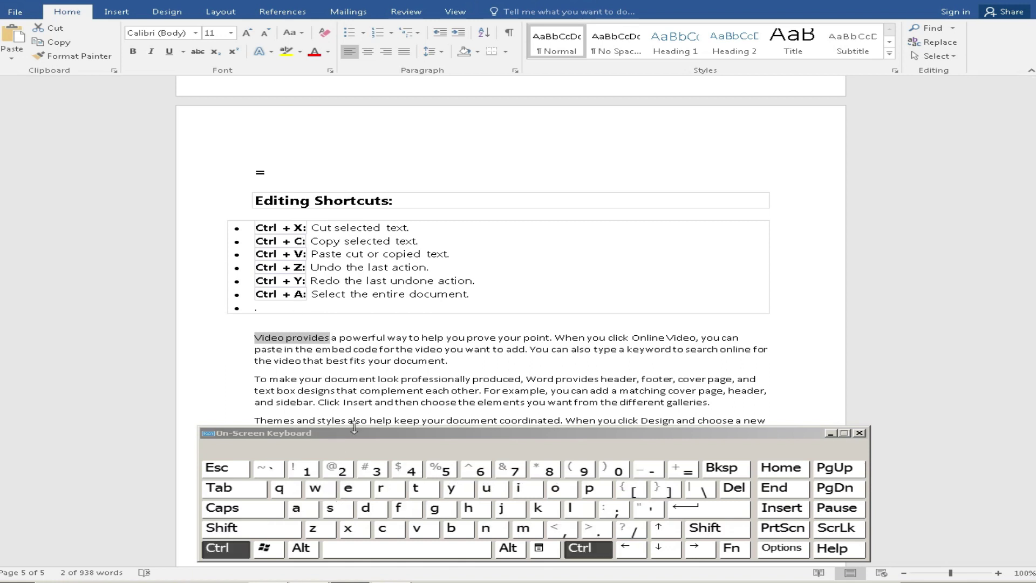
{"action": "left_click", "coordinate": [347, 531]}
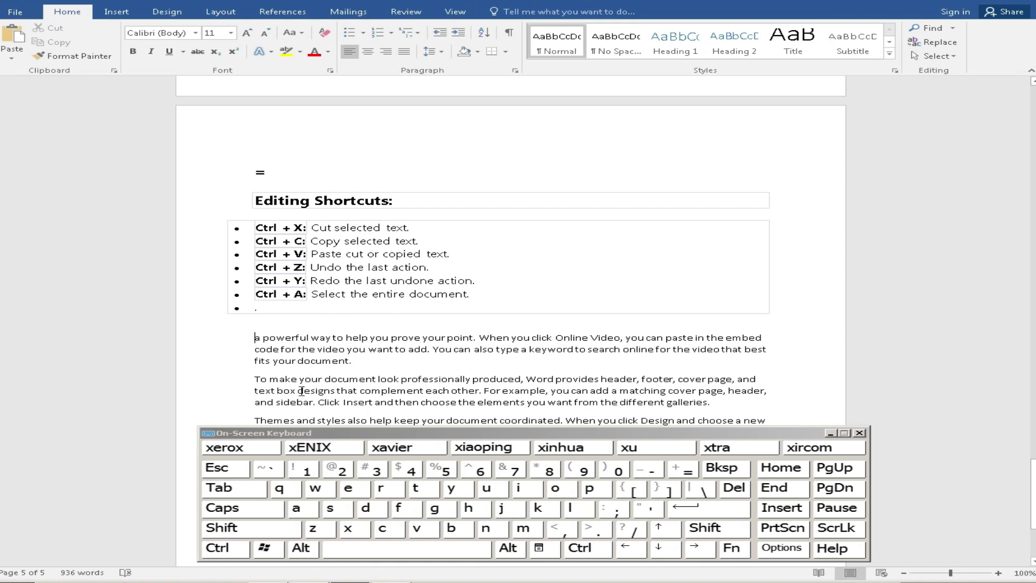
Step: Paste the cut text before "Themes and styles" at the start of the third sample paragraph
{"action": "scroll", "coordinate": [344, 383], "scroll_direction": "down", "scroll_amount": 2}
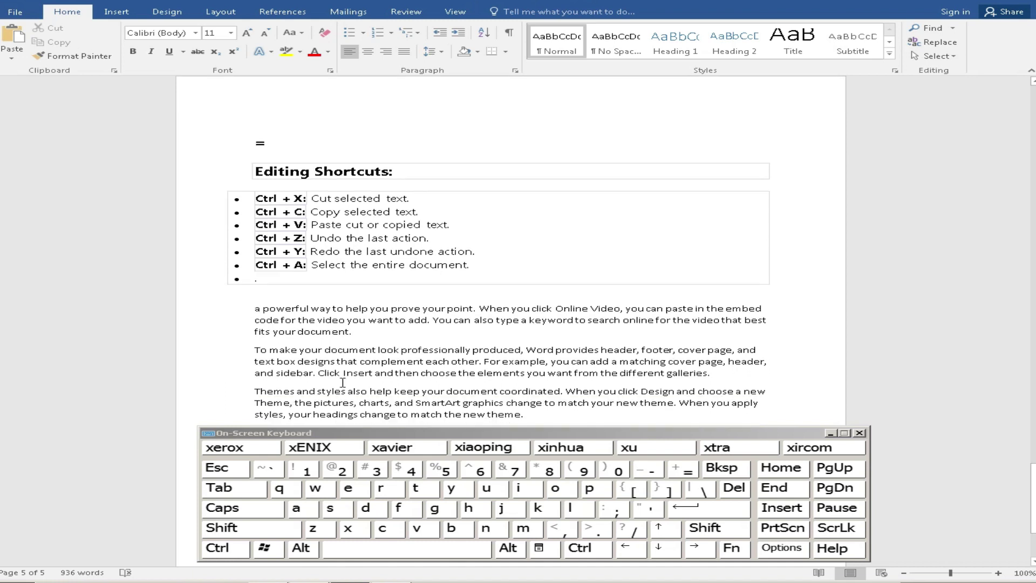
{"action": "left_click", "coordinate": [256, 361]}
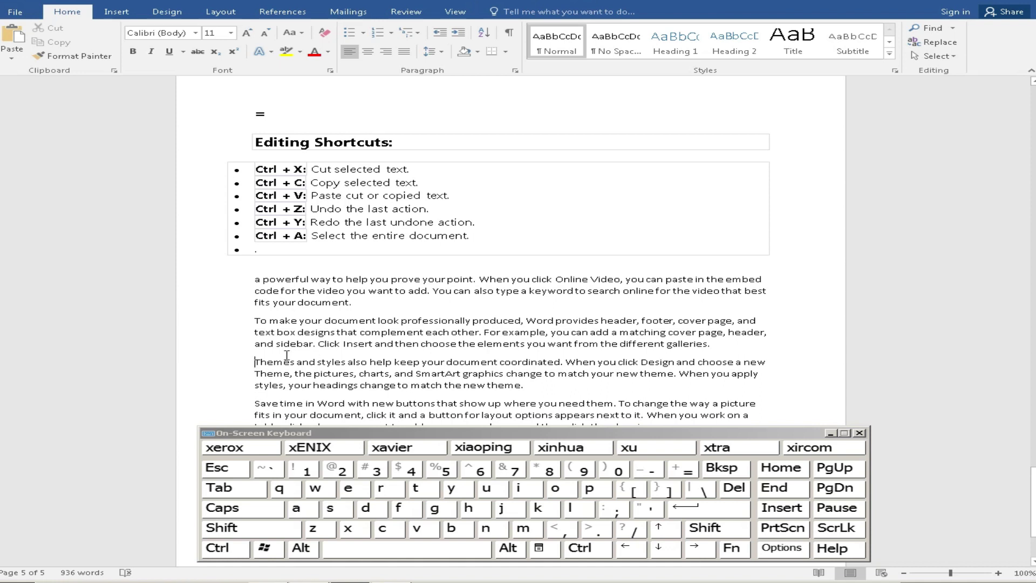
{"action": "key", "text": "ctrl"}
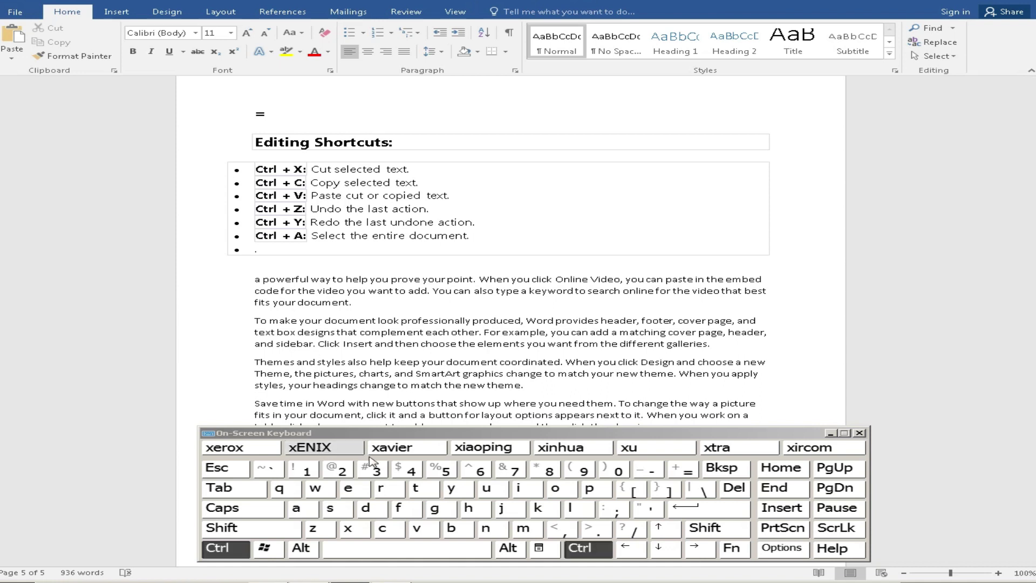
{"action": "left_click", "coordinate": [418, 530]}
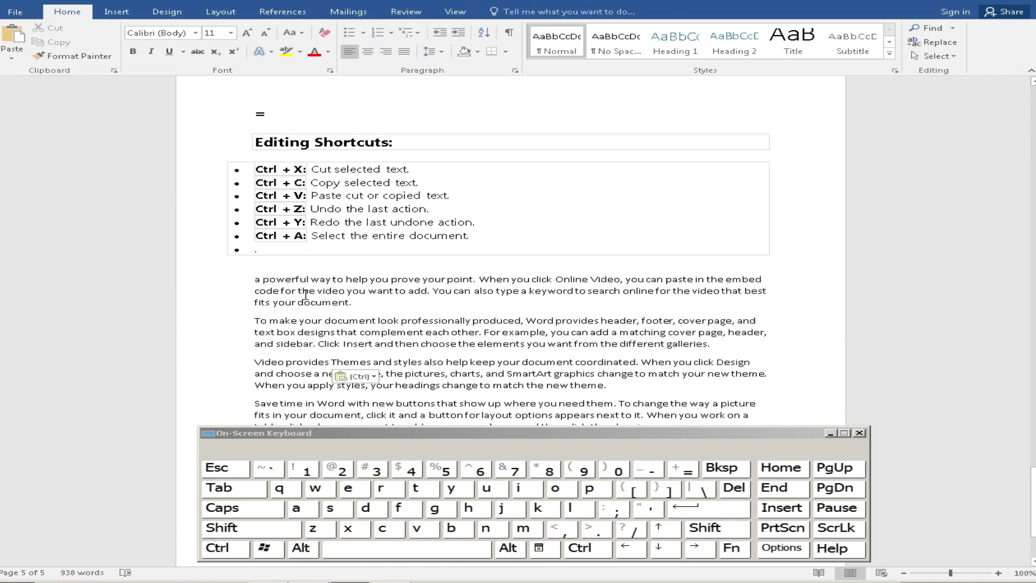
Step: Cut "professionally" from the second sample paragraph and paste it before "Save time in Word" in the fourth paragraph
{"action": "scroll", "coordinate": [442, 332], "scroll_direction": "down", "scroll_amount": 1}
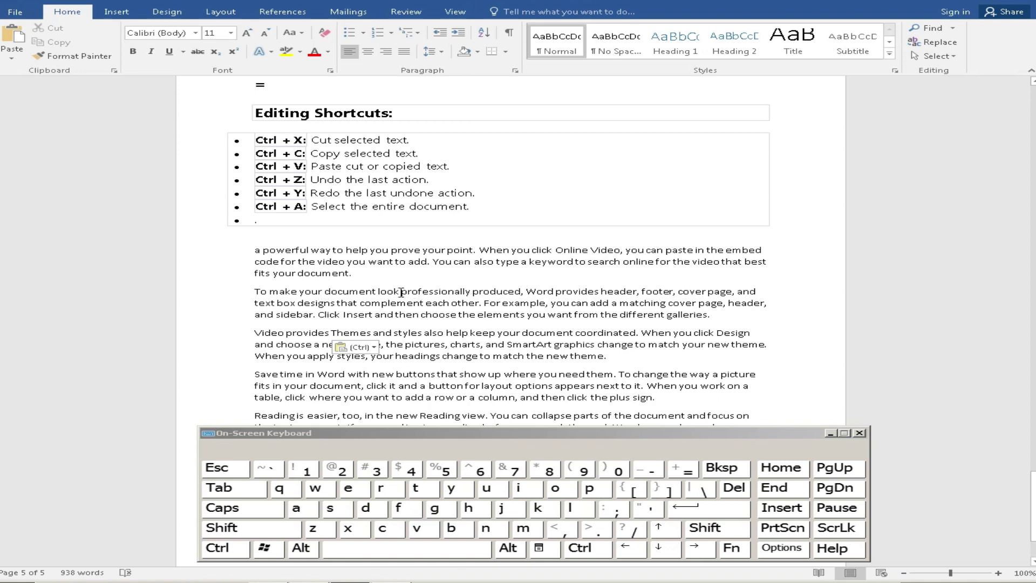
{"action": "left_click_drag", "start_coordinate": [401, 292], "coordinate": [430, 294]}
{"action": "left_click", "coordinate": [443, 302]}
{"action": "key", "text": "shift"}
{"action": "key", "text": "shift+Right"}
{"action": "key", "text": "shift+Right"}
{"action": "key", "text": "shift+Right"}
{"action": "key", "text": "shift+Right"}
{"action": "key", "text": "shift+Right"}
{"action": "key", "text": "shift+Right"}
{"action": "key", "text": "shift+Right"}
{"action": "key", "text": "shift+Right"}
{"action": "key", "text": "shift+Right"}
{"action": "key", "text": "shift+Right"}
{"action": "key", "text": "shift+Right"}
{"action": "key", "text": "shift+Right"}
{"action": "key", "text": "shift+Right"}
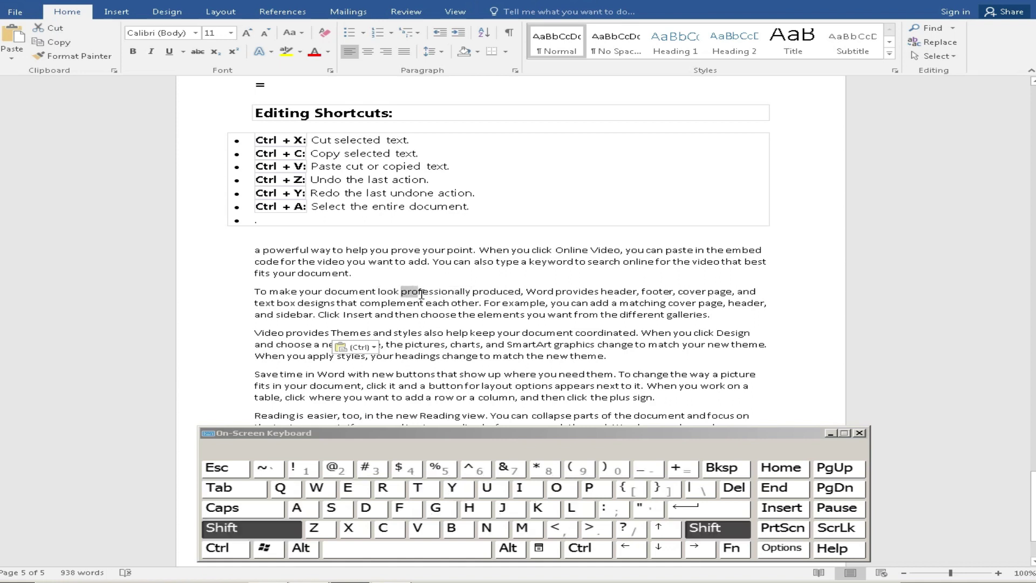
{"action": "key", "text": "shift+Right"}
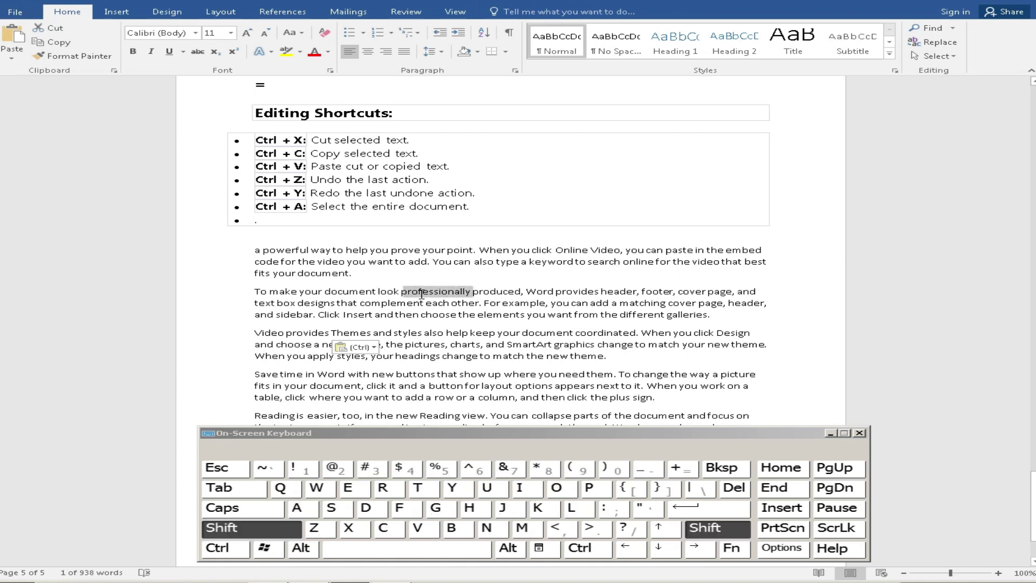
{"action": "key", "text": "ctrl"}
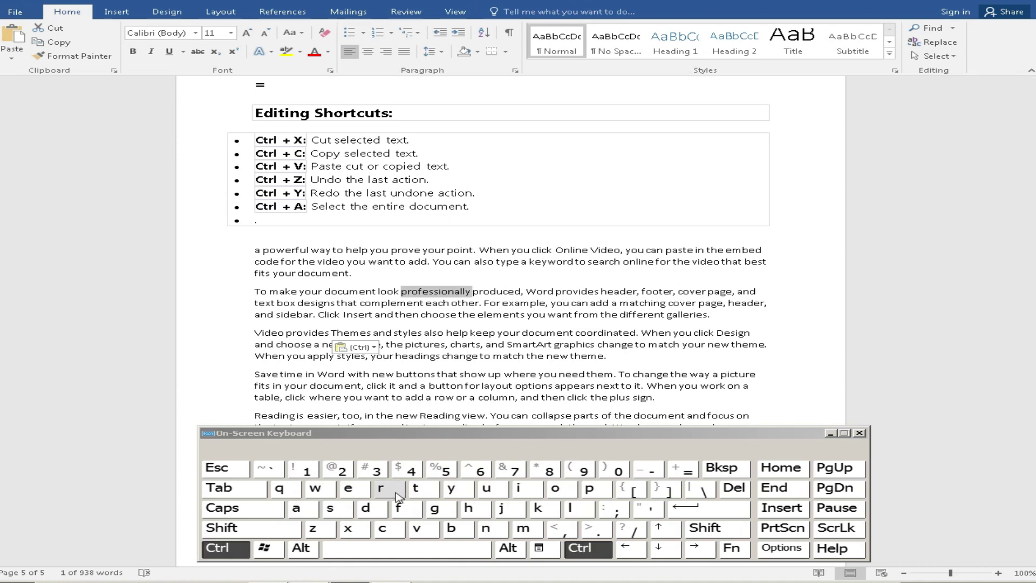
{"action": "left_click", "coordinate": [347, 528]}
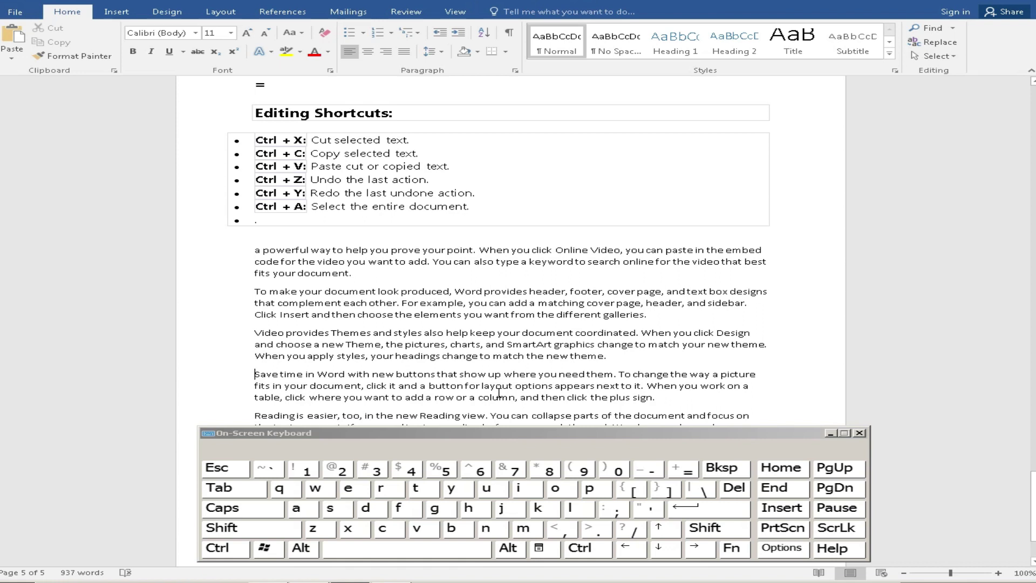
{"action": "left_click", "coordinate": [588, 548]}
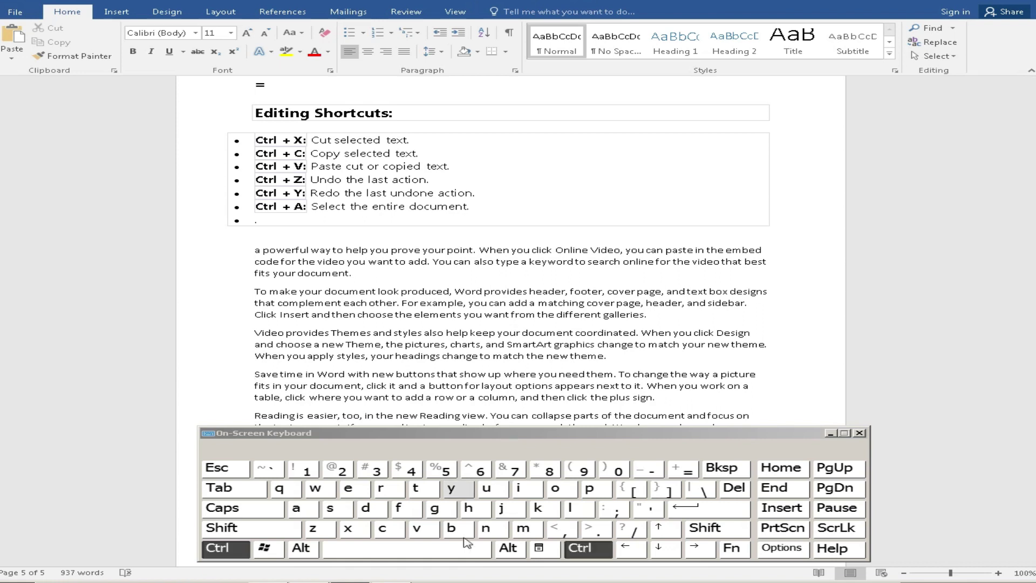
{"action": "left_click", "coordinate": [417, 528]}
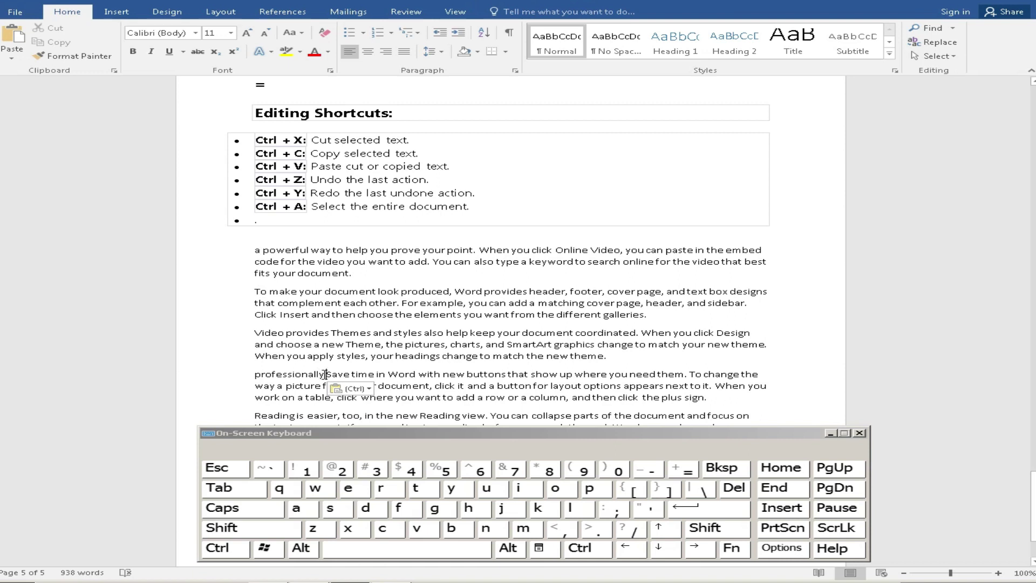
Step: Copy "professionally" from the start of the fourth sample paragraph and paste it before "a powerful way" in the first paragraph
{"action": "left_click_drag", "start_coordinate": [324, 374], "coordinate": [252, 376]}
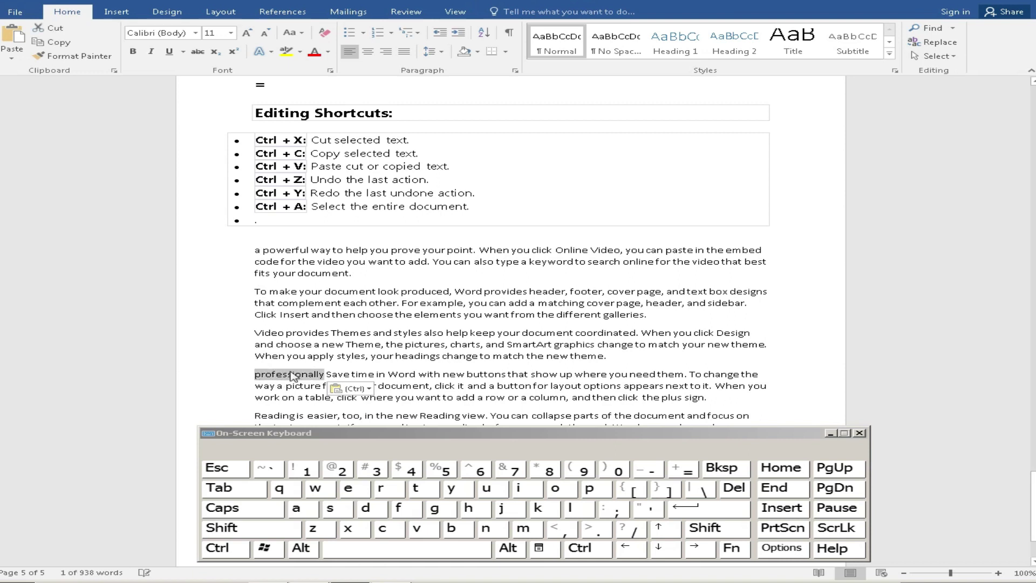
{"action": "left_click", "coordinate": [225, 547]}
{"action": "left_click", "coordinate": [382, 527]}
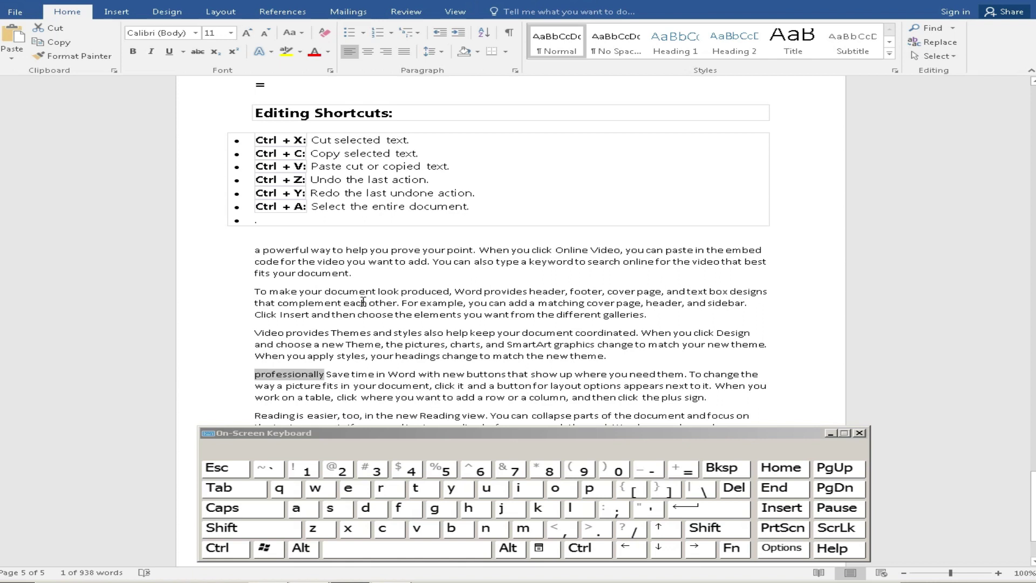
{"action": "left_click", "coordinate": [257, 252]}
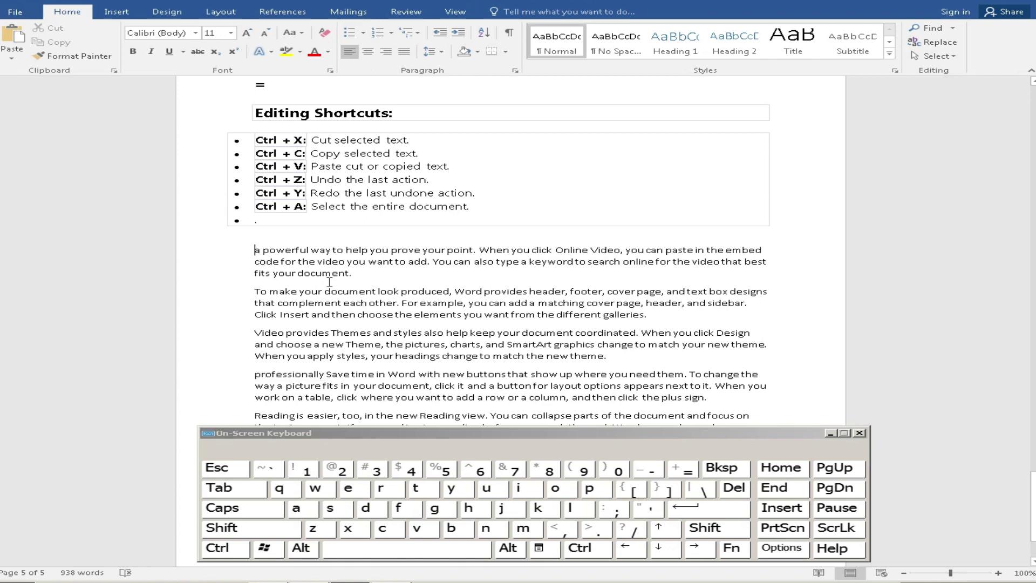
{"action": "key", "text": "ctrl"}
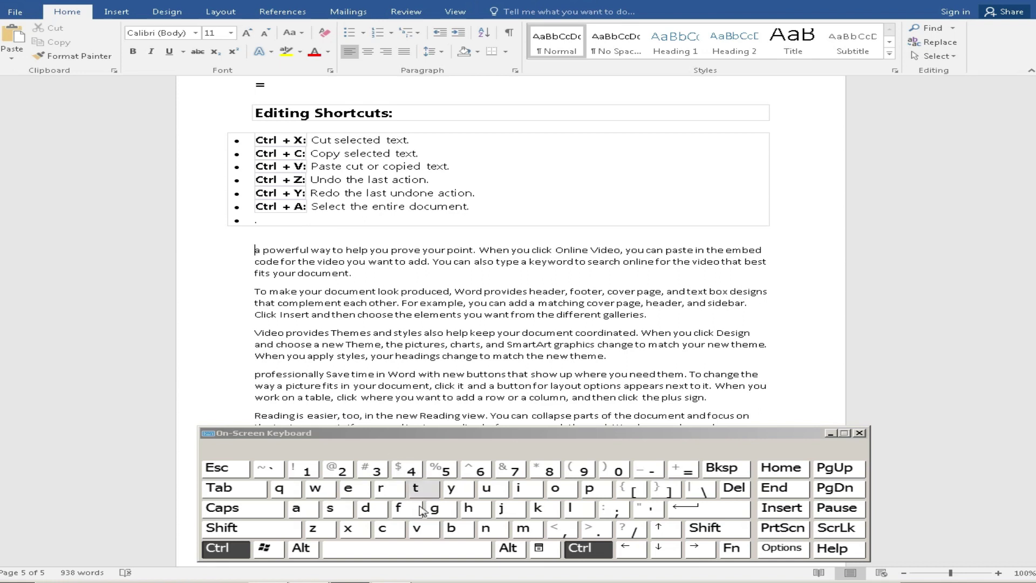
{"action": "left_click", "coordinate": [418, 529]}
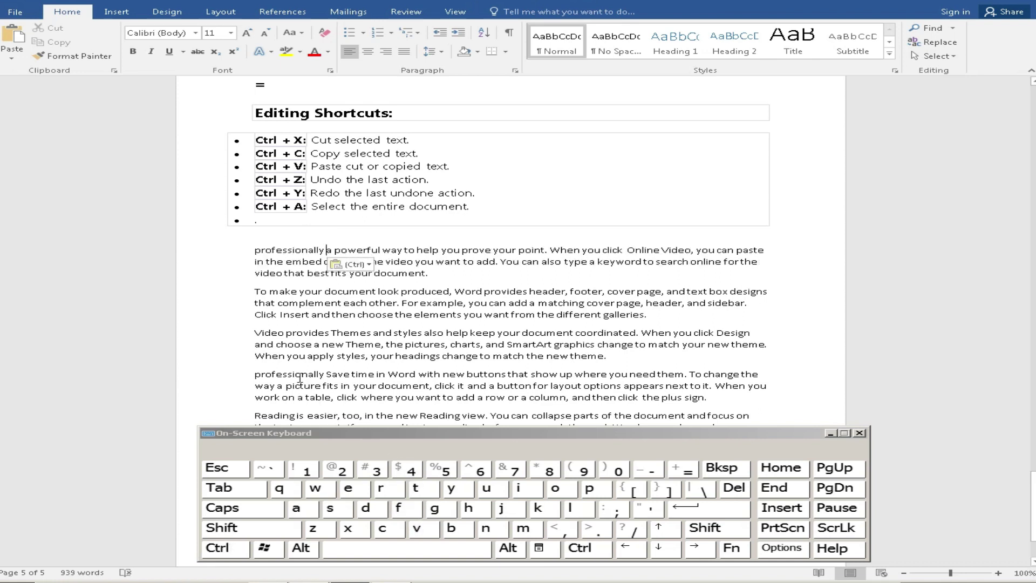
Step: Copy "professionally" from the first sample paragraph and undo the paste that placed it there
{"action": "left_click_drag", "start_coordinate": [323, 250], "coordinate": [253, 250]}
{"action": "key", "text": "ctrl+c"}
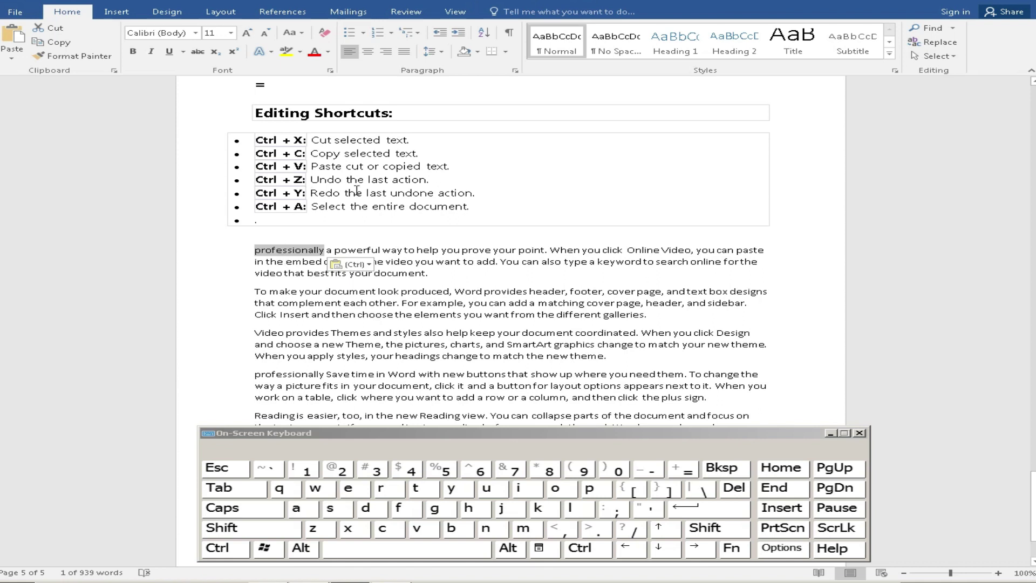
{"action": "left_click", "coordinate": [258, 291]}
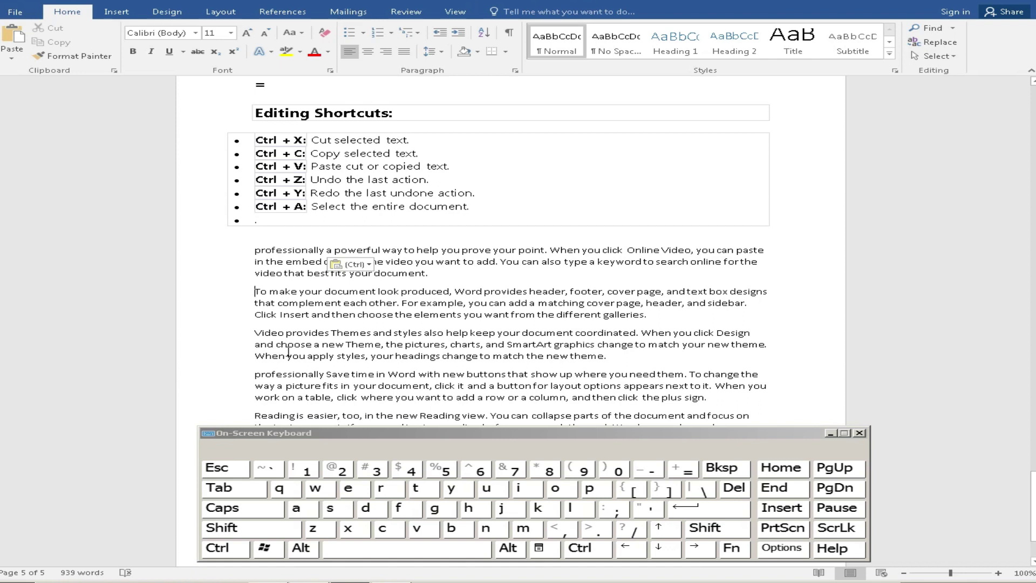
{"action": "key", "text": "ctrl+z"}
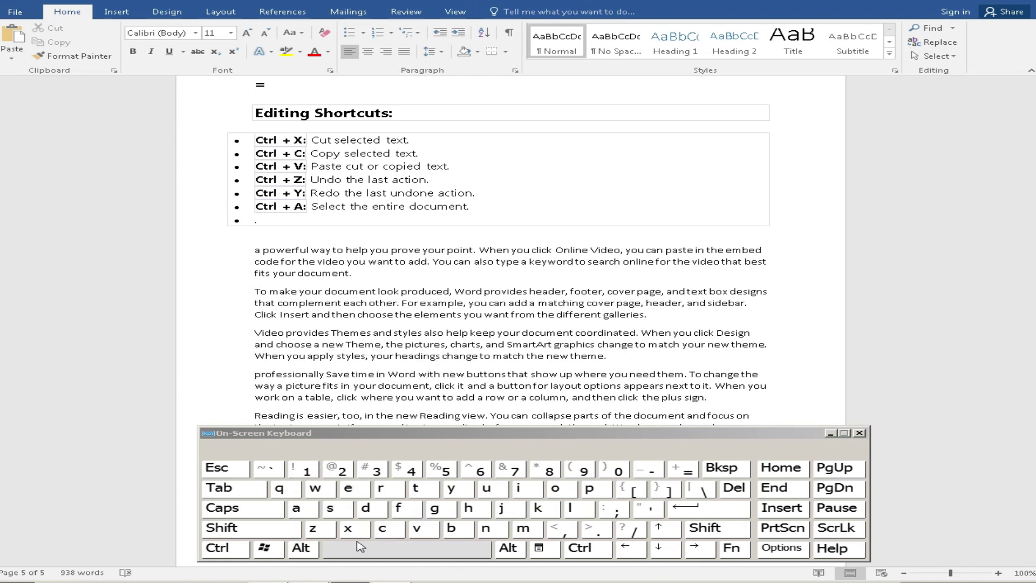
Step: Paste "professionally" before "To make your document look" and repeat the paste twice after "profess" within the pasted word
{"action": "left_click", "coordinate": [226, 548]}
{"action": "left_click", "coordinate": [417, 528]}
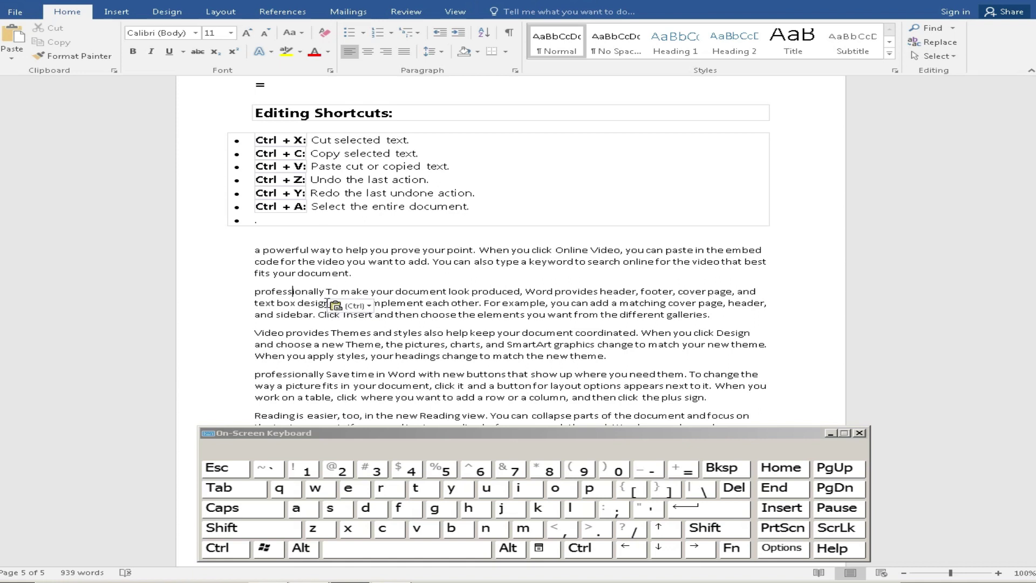
{"action": "key", "text": "ctrl"}
{"action": "key", "text": "ctrl"}
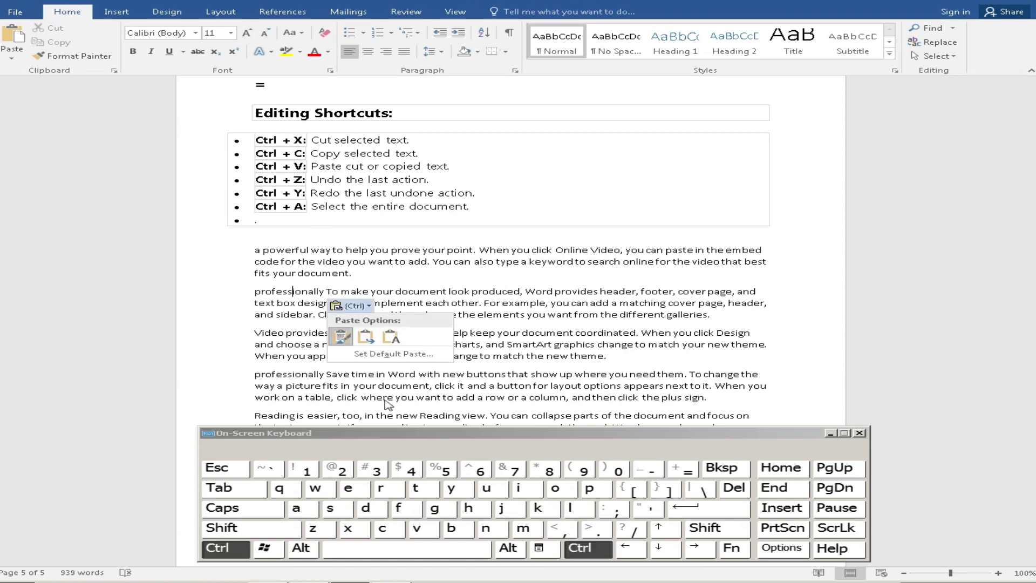
{"action": "left_click", "coordinate": [452, 489]}
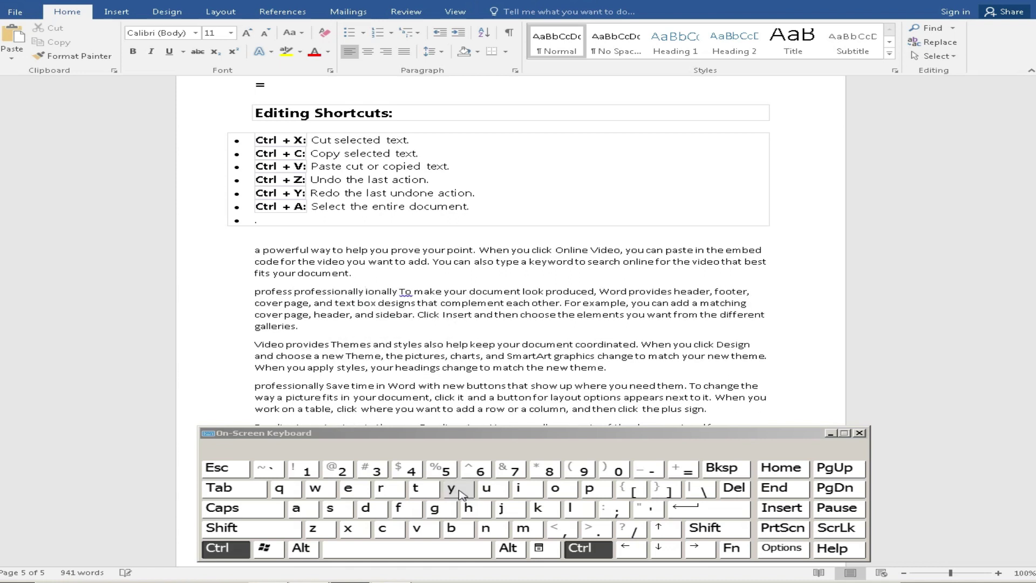
{"action": "left_click", "coordinate": [459, 491]}
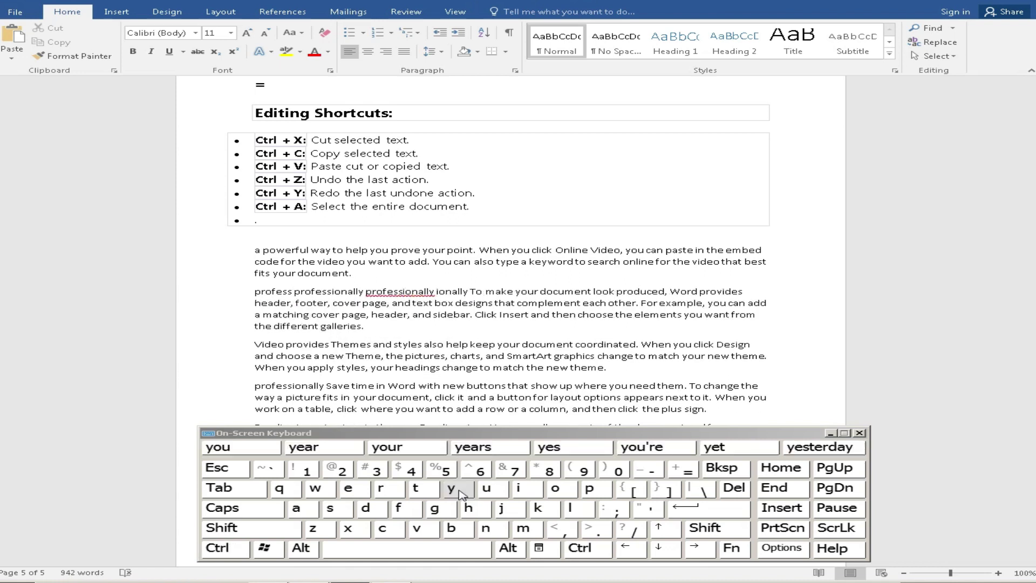
Step: Undo the last repeated paste of "professionally" in the second sample paragraph and redo it
{"action": "key", "text": "ctrl"}
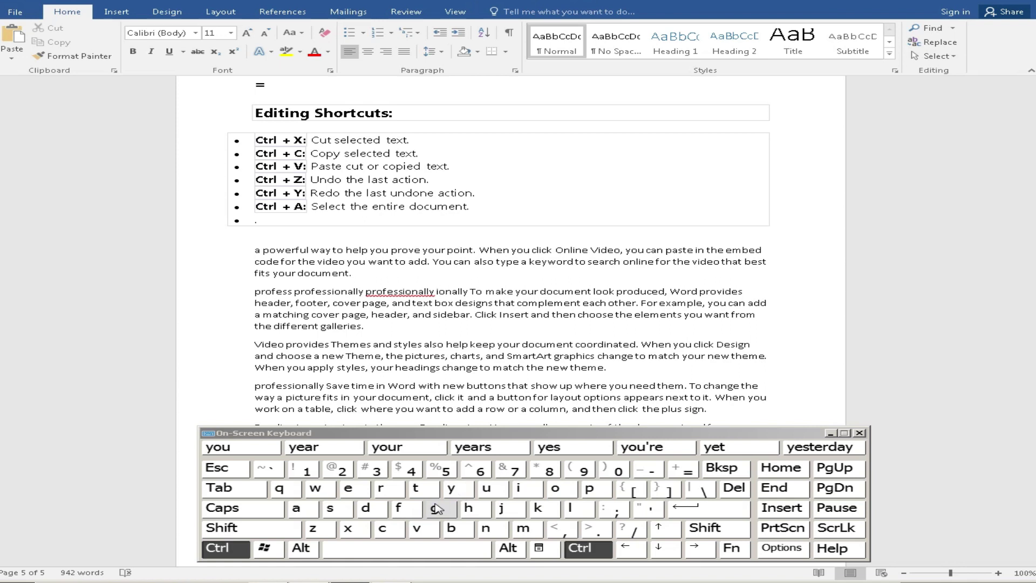
{"action": "key", "text": "ctrl+z"}
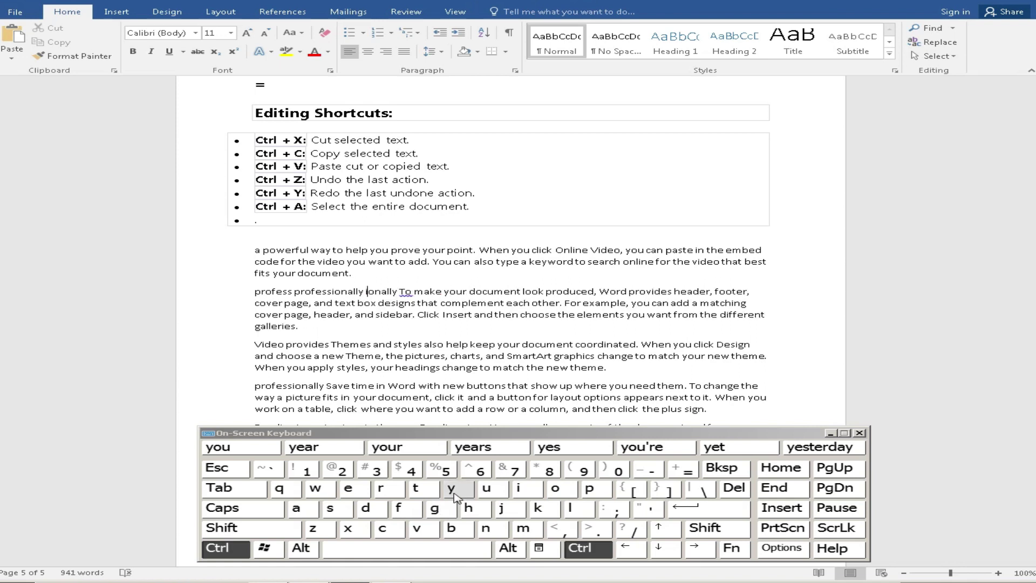
{"action": "left_click", "coordinate": [453, 491]}
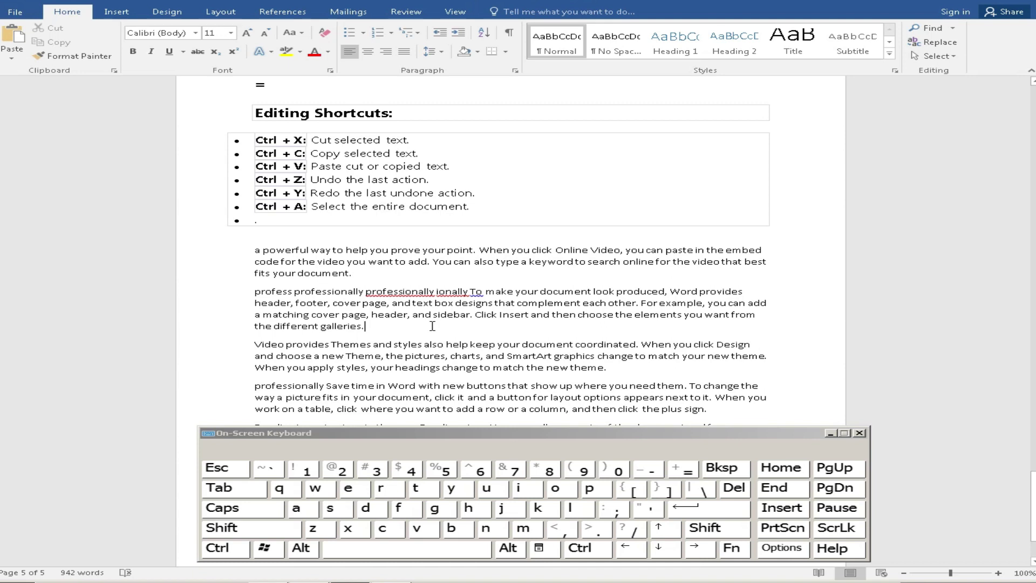
Step: Select the entire document and review the selected range across its pages
{"action": "left_click", "coordinate": [225, 547]}
{"action": "left_click", "coordinate": [298, 510]}
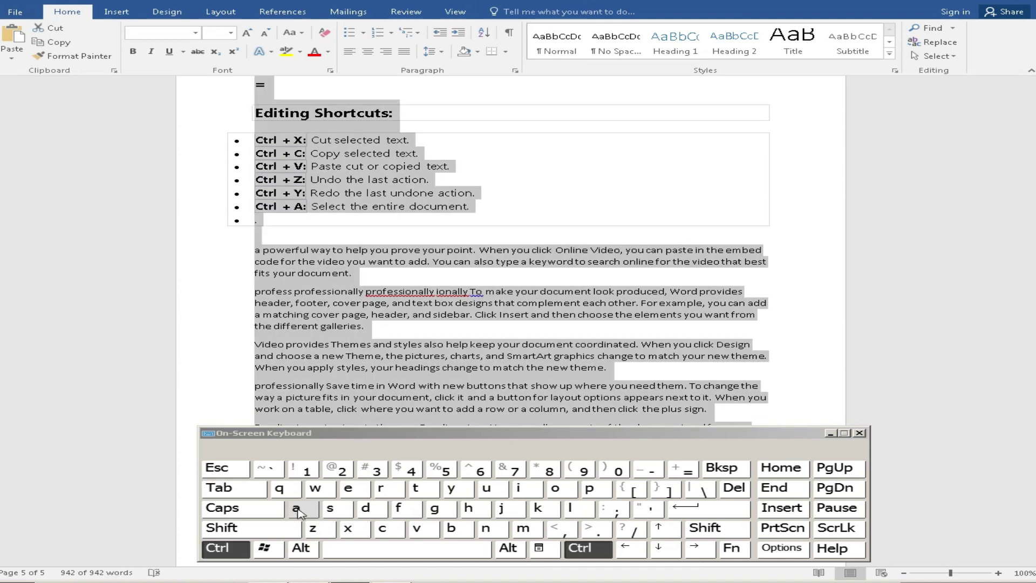
{"action": "scroll", "coordinate": [408, 386], "scroll_direction": "up", "scroll_amount": 4}
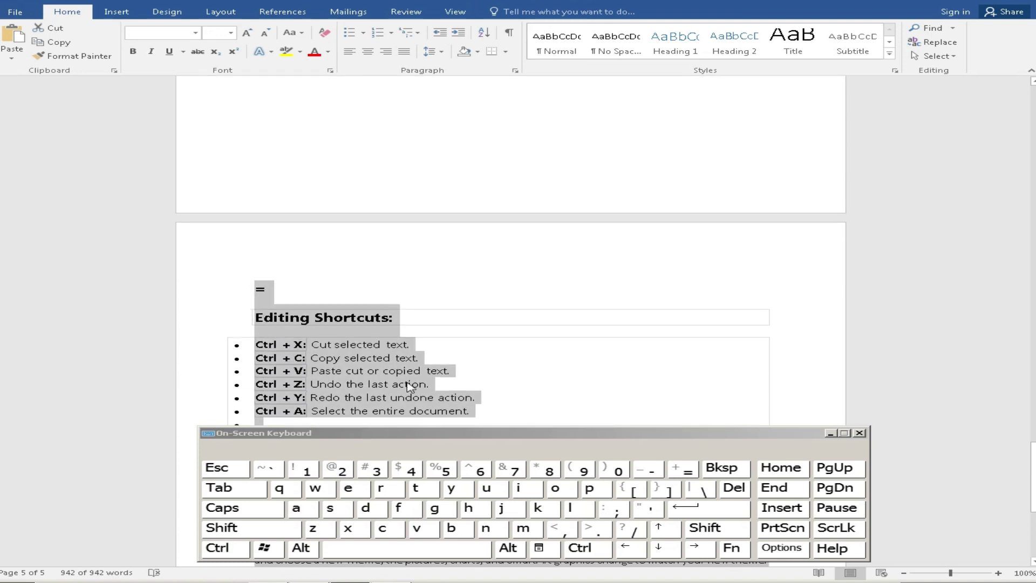
{"action": "scroll", "coordinate": [408, 386], "scroll_direction": "up", "scroll_amount": 20}
{"action": "scroll", "coordinate": [410, 387], "scroll_direction": "up", "scroll_amount": 15}
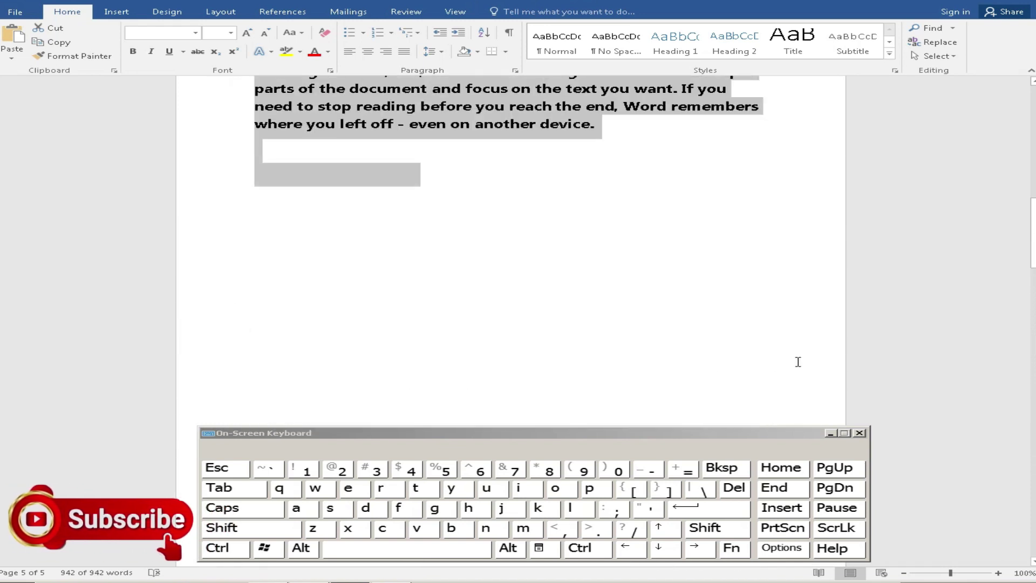
{"action": "left_click_drag", "start_coordinate": [1032, 237], "coordinate": [1032, 265]}
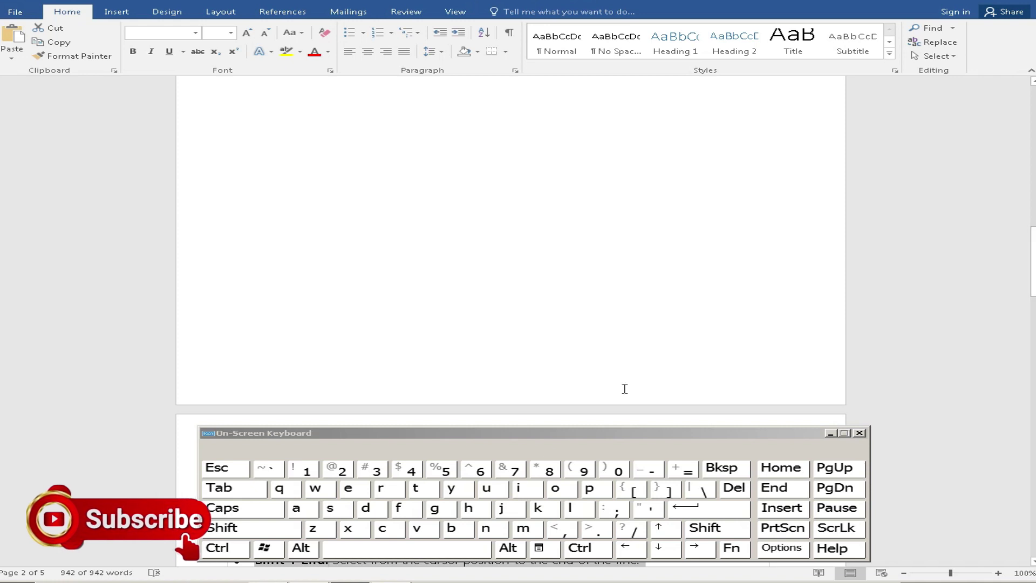
Step: Copy the entire selected document and paste it several times after the last sample paragraph at the document's end
{"action": "key", "text": "ctrl+c"}
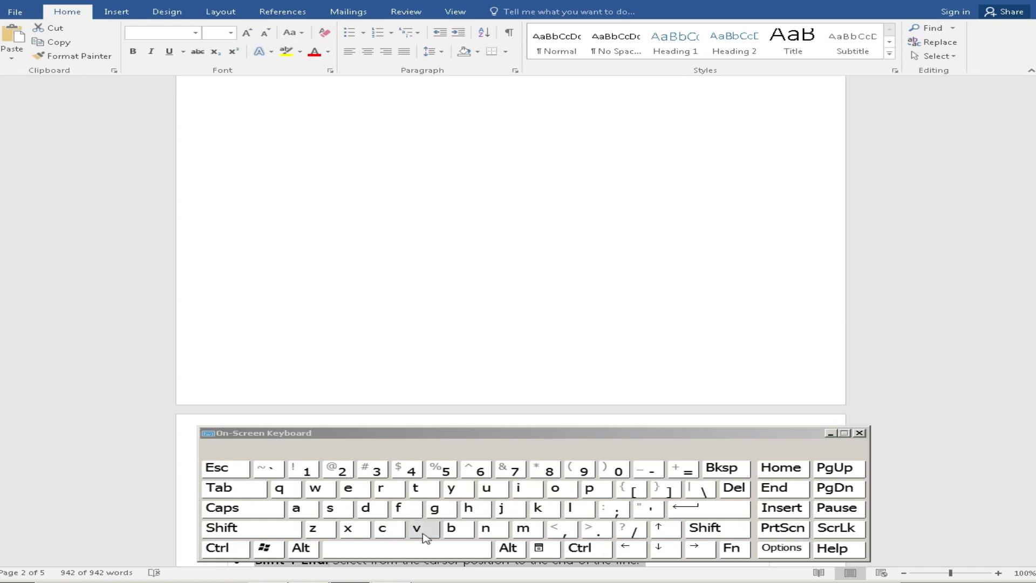
{"action": "key", "text": "ctrl+v"}
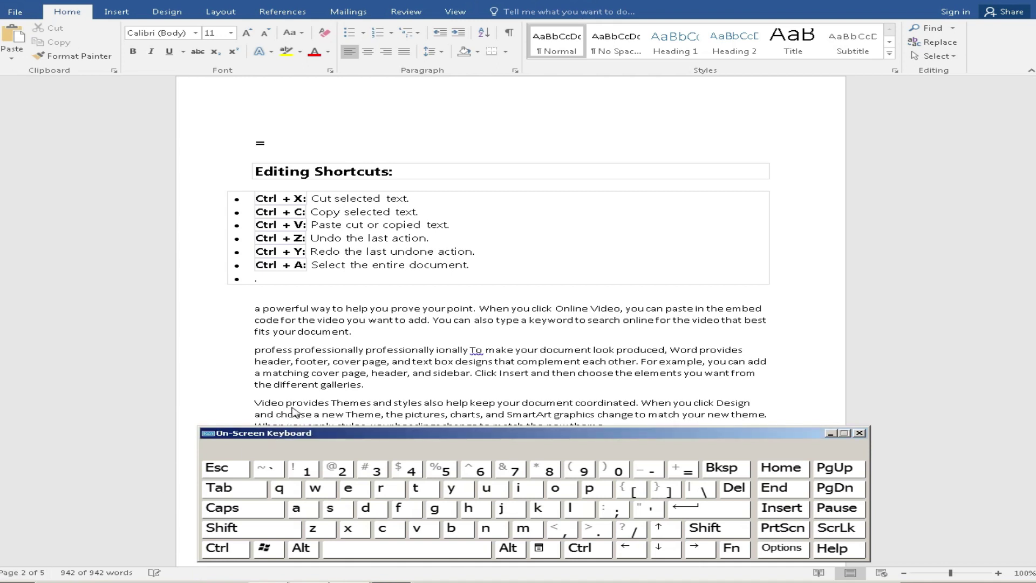
{"action": "left_click", "coordinate": [454, 372]}
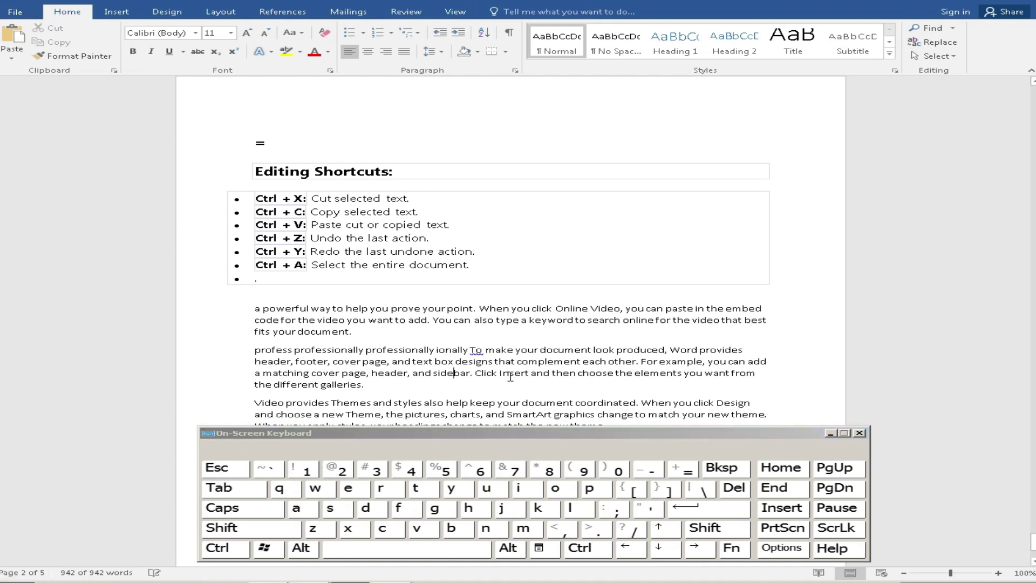
{"action": "left_click", "coordinate": [782, 252]}
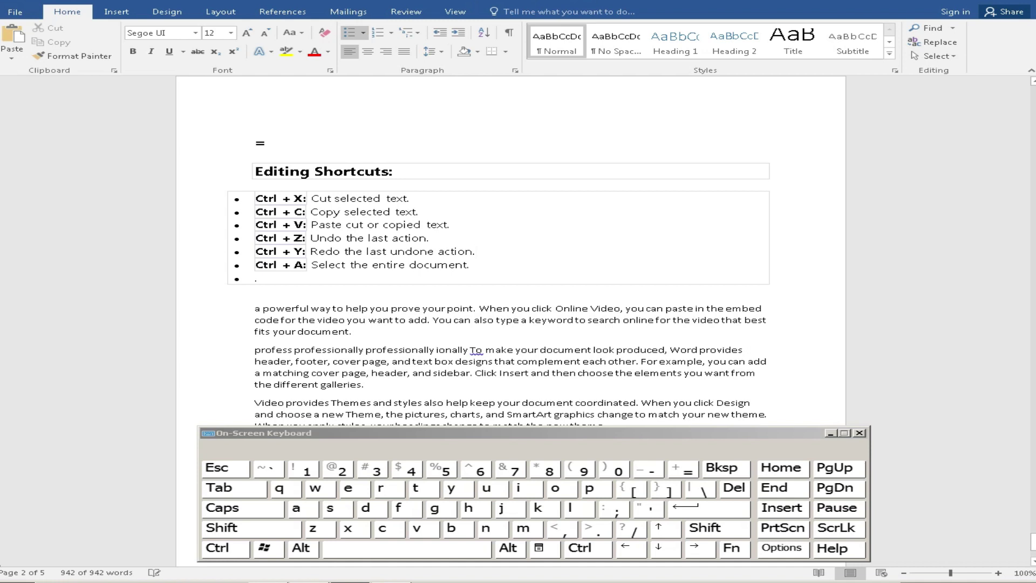
{"action": "left_click_drag", "start_coordinate": [1032, 542], "coordinate": [1032, 529]}
{"action": "left_click", "coordinate": [774, 418]}
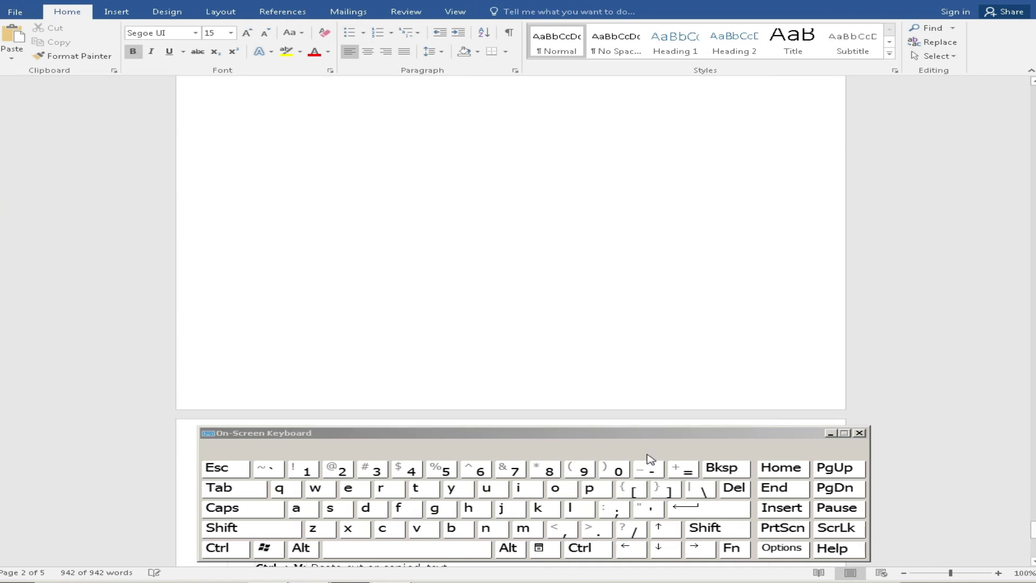
{"action": "left_click", "coordinate": [586, 548]}
{"action": "left_click", "coordinate": [416, 528]}
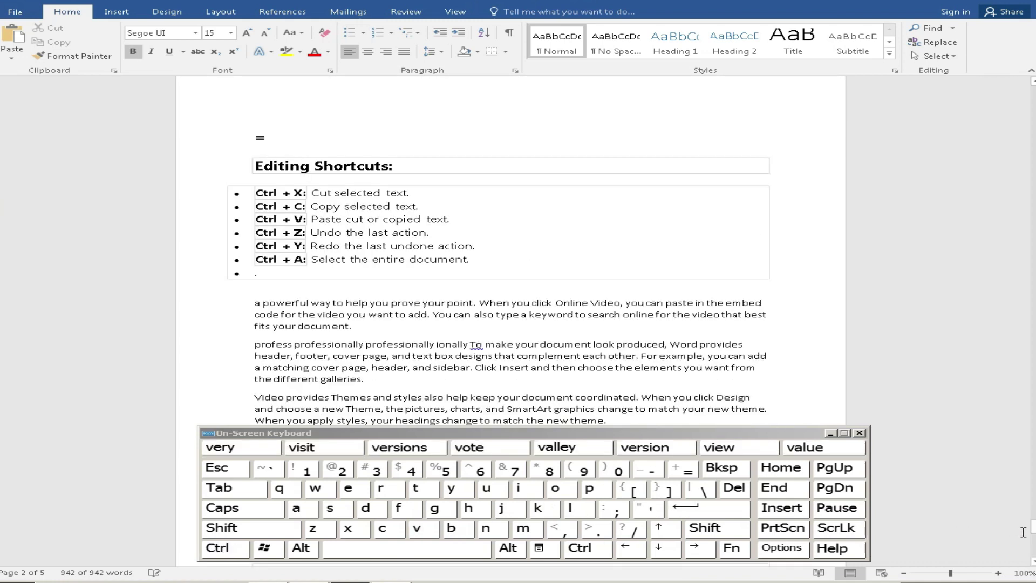
{"action": "left_click_drag", "start_coordinate": [1032, 528], "coordinate": [1032, 551]}
{"action": "left_click", "coordinate": [616, 371]}
{"action": "key", "text": "ctrl+v"}
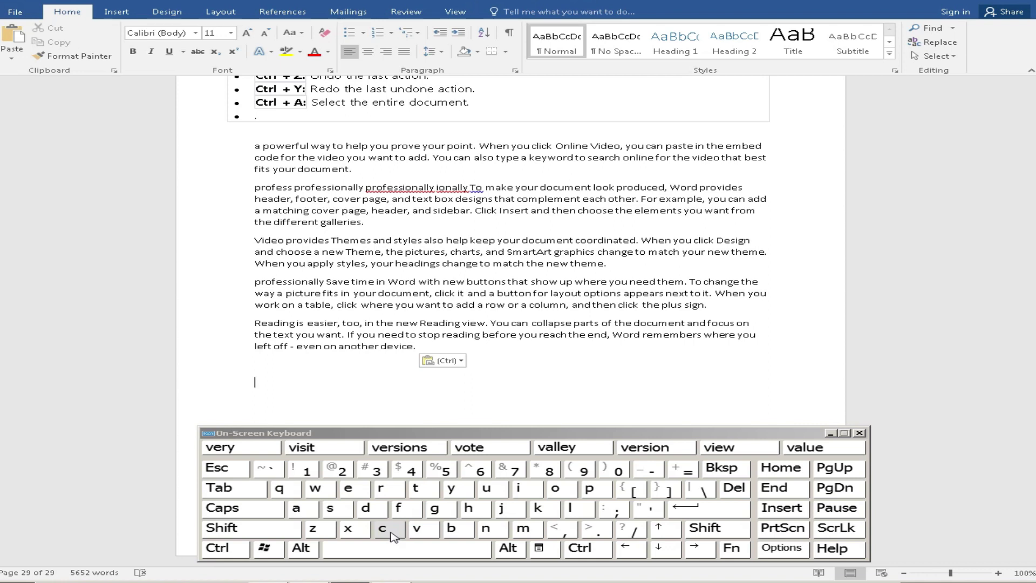
Step: Select all of the expanded document and copy it
{"action": "key", "text": "ctrl"}
{"action": "left_click", "coordinate": [304, 516]}
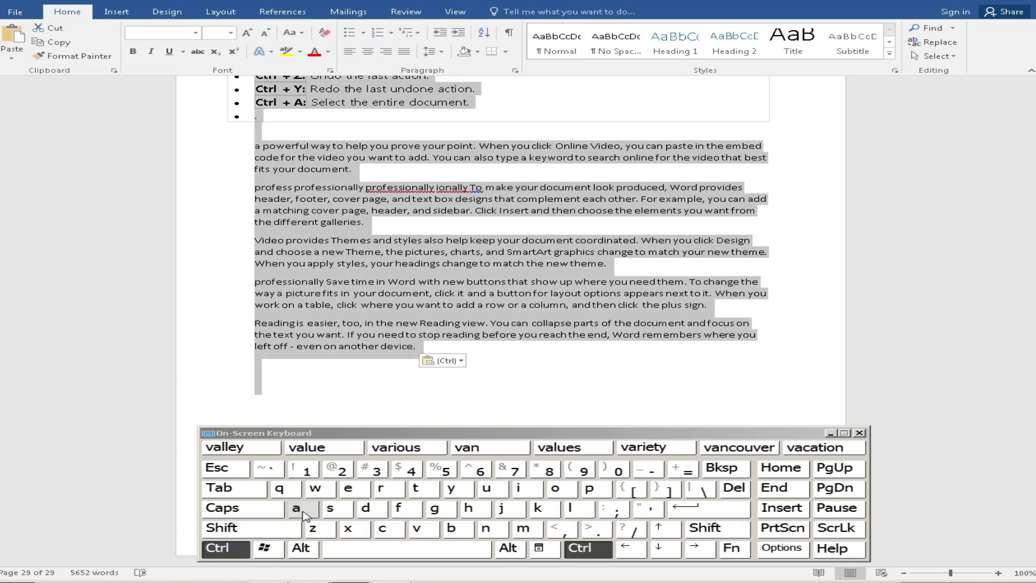
{"action": "key", "text": "ctrl"}
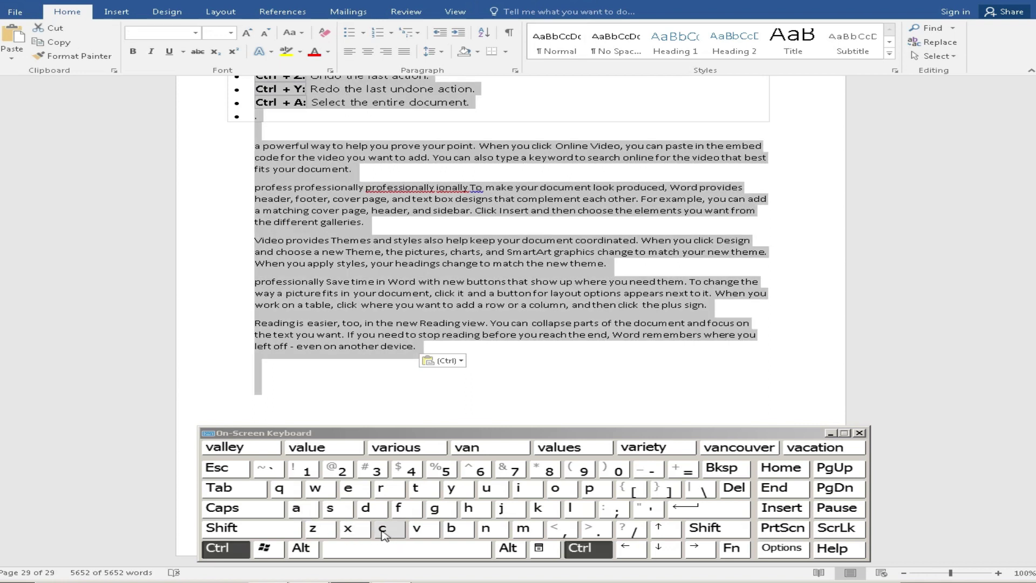
{"action": "left_click", "coordinate": [383, 531]}
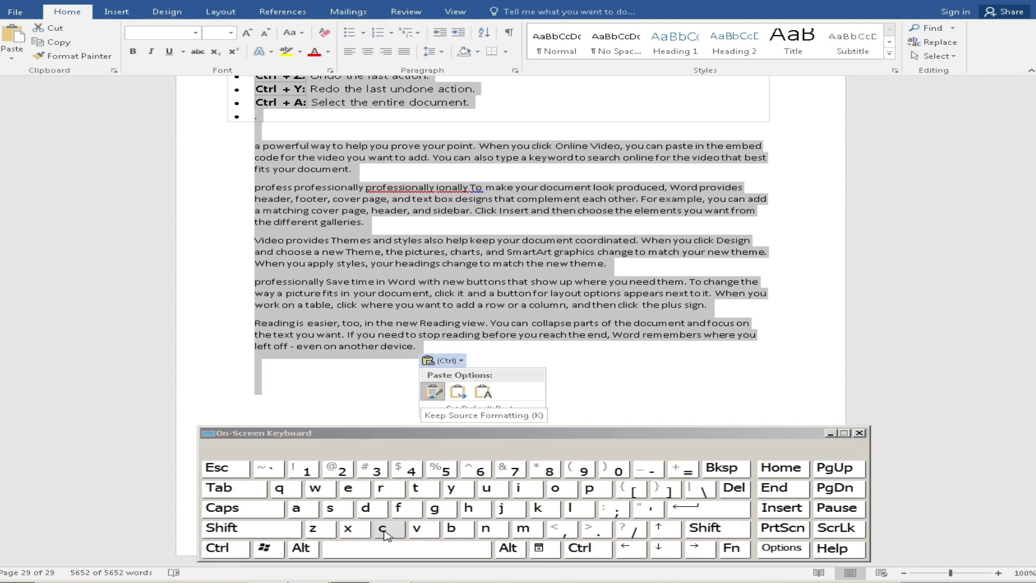
{"action": "key", "text": "ctrl"}
Step: Clear the selection and review the pasted pages from the document's end back to the "Microsoft Word Basic shortcut keys" title
{"action": "scroll", "coordinate": [532, 338], "scroll_direction": "up", "scroll_amount": 3}
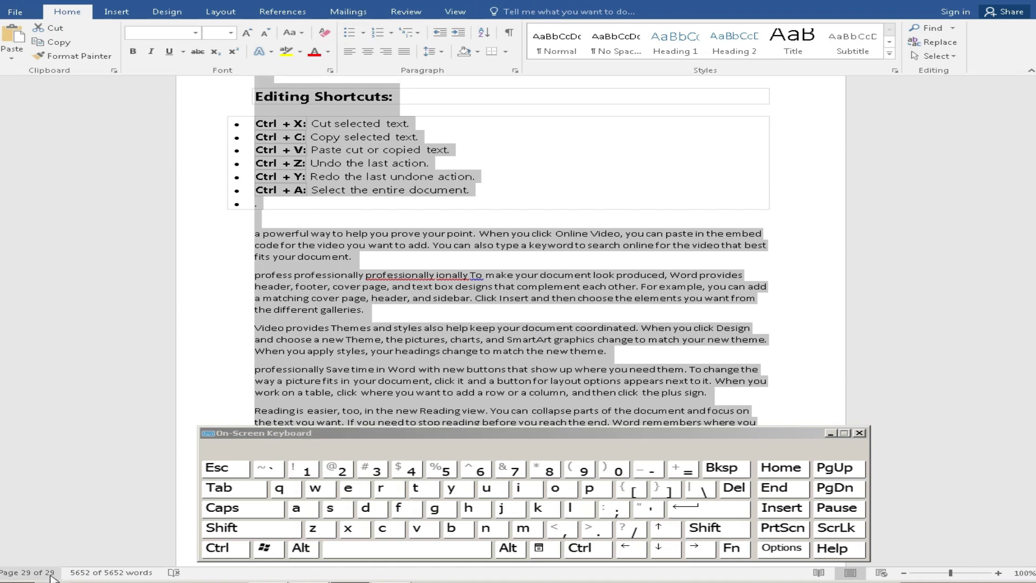
{"action": "left_click", "coordinate": [386, 372]}
{"action": "left_click_drag", "start_coordinate": [1032, 553], "coordinate": [1032, 433]}
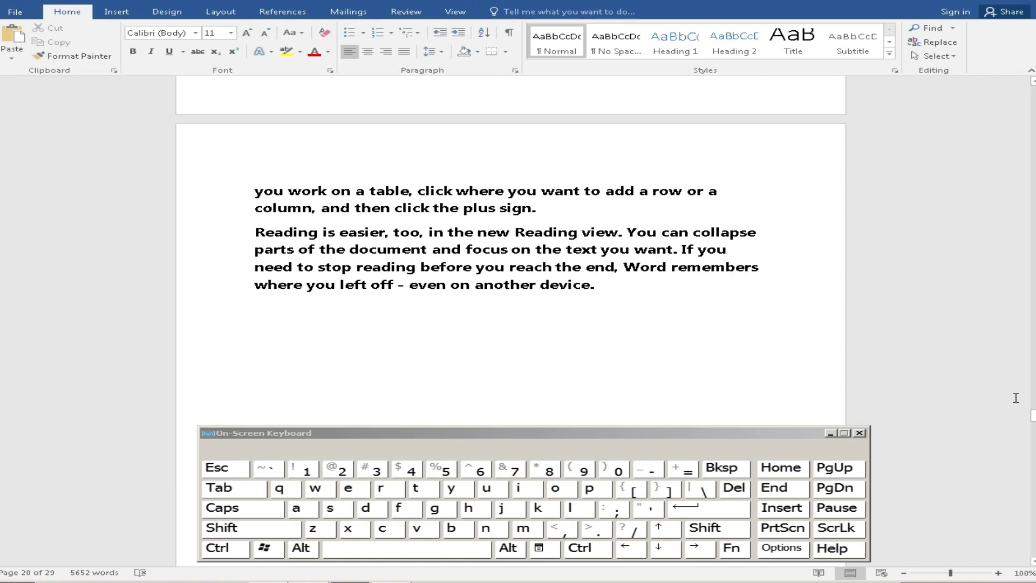
{"action": "left_click_drag", "start_coordinate": [1034, 419], "coordinate": [1033, 92]}
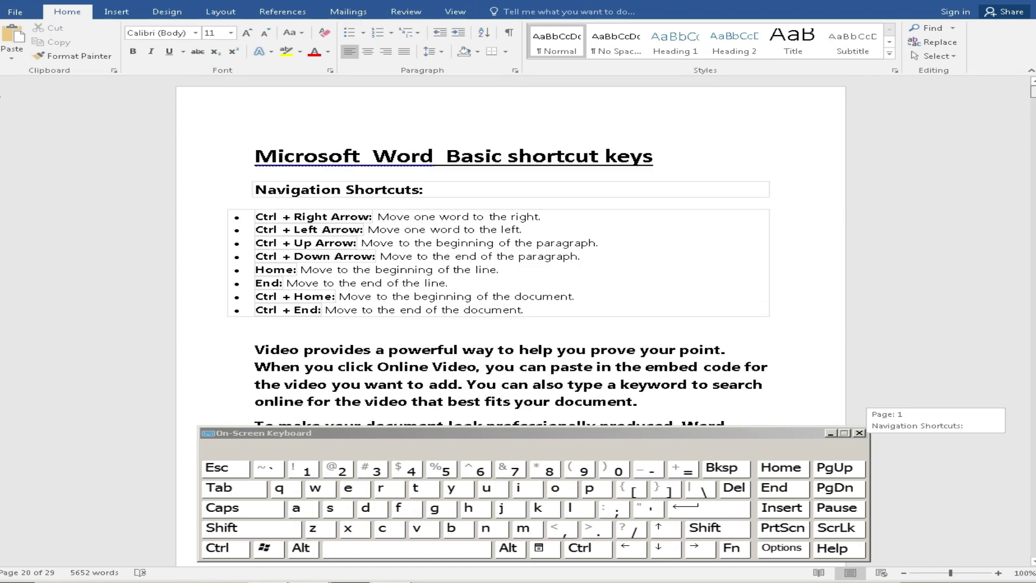